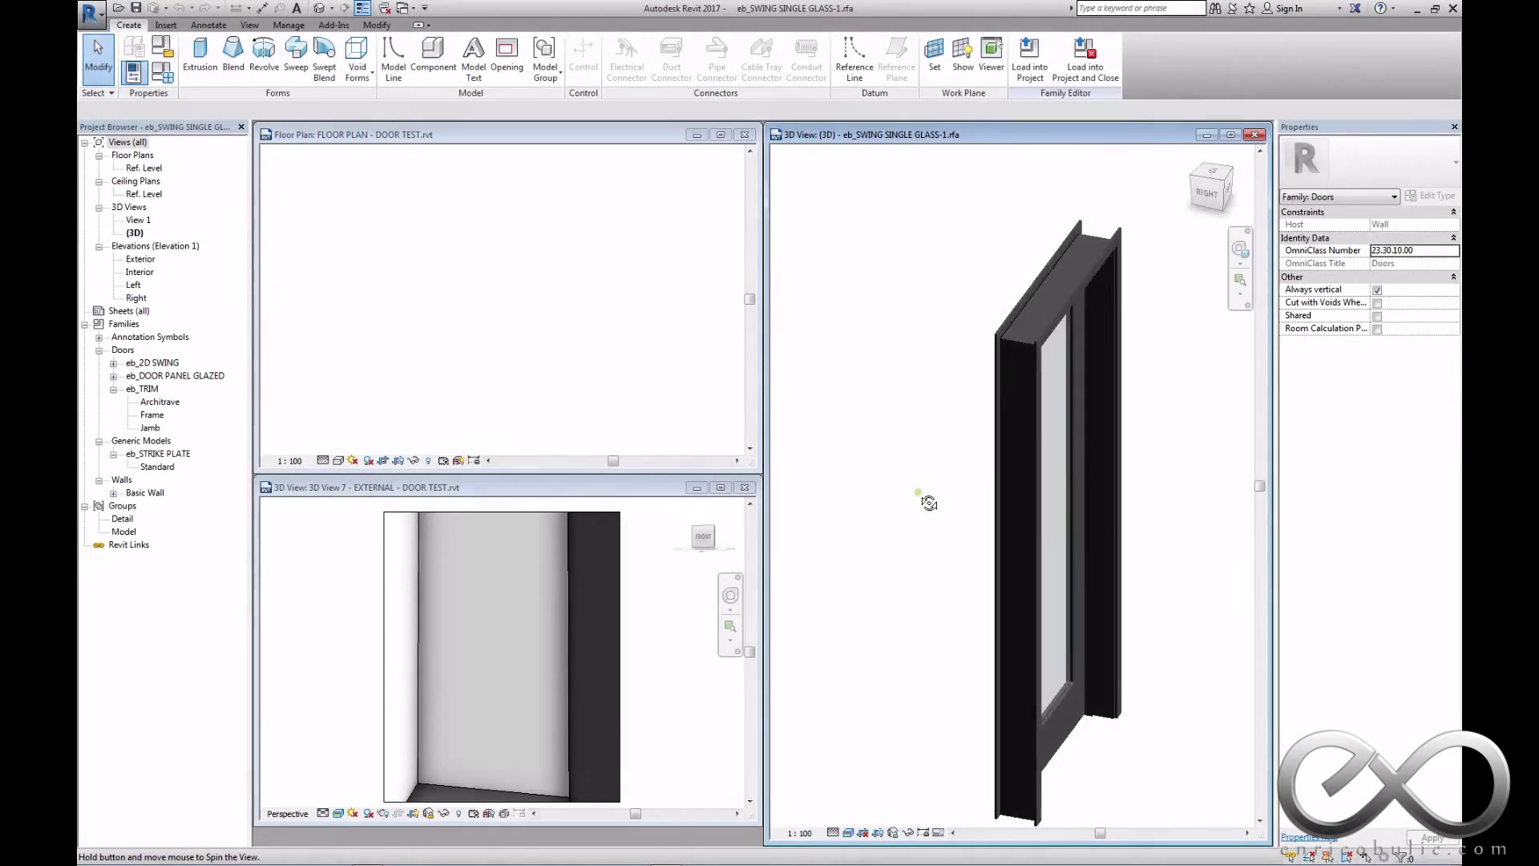
# - Load the eb_SWING SINGLE GLASS door family into DOOR TEST and place it in the floor-plan wall
pyautogui.moveTo(928, 503)
pyautogui.keyDown('shift'); pyautogui.mouseDown(button='middle')
pyautogui.moveTo(801, 416)
pyautogui.moveTo(1093, 473)
pyautogui.moveTo(1182, 450)
pyautogui.mouseUp(button='middle'); pyautogui.keyUp('shift')
pyautogui.click(1030, 60)
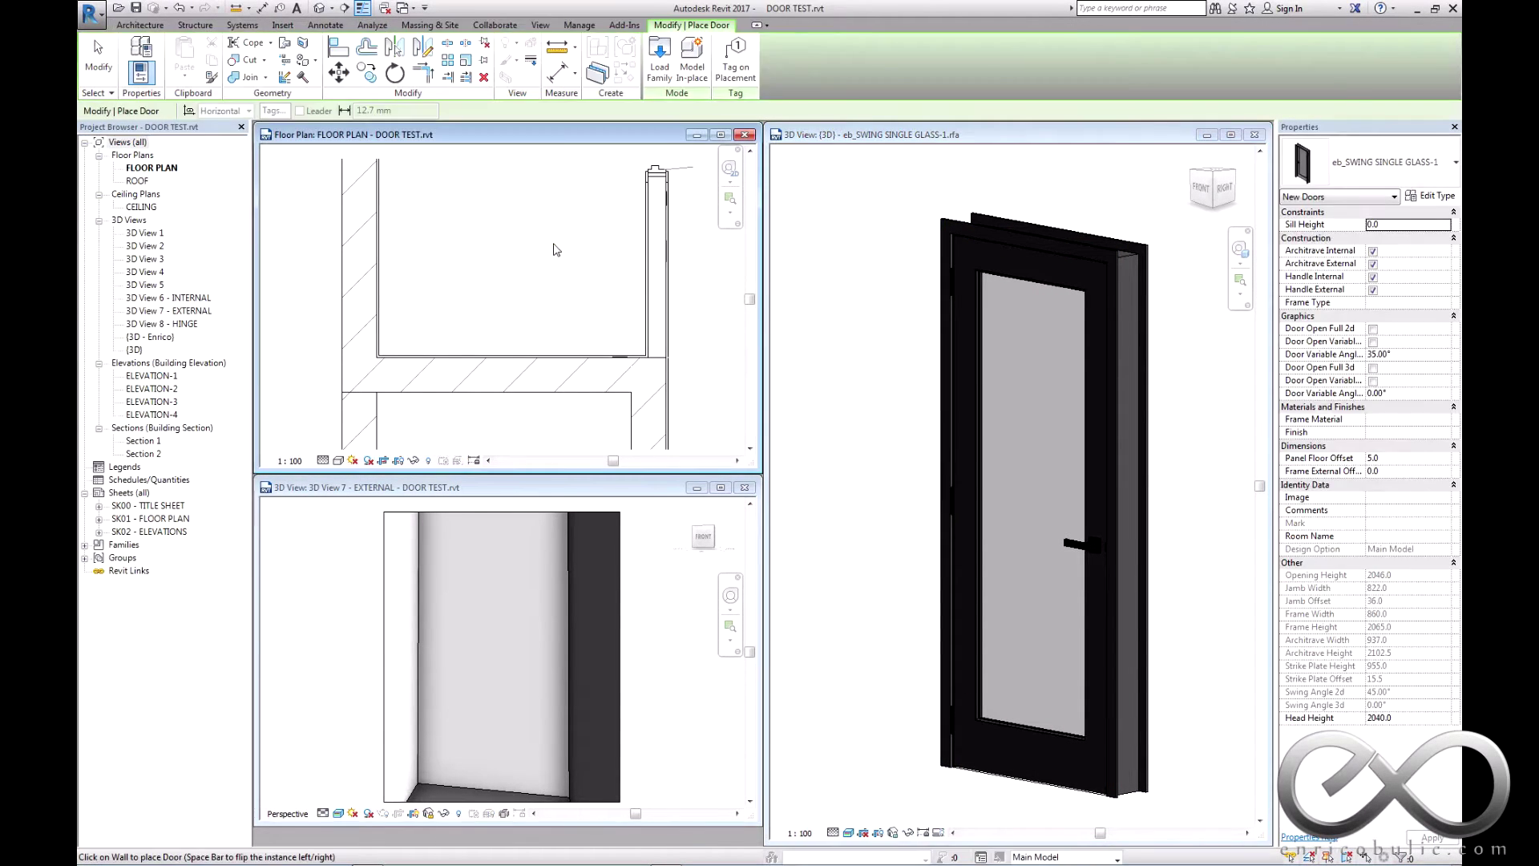
pyautogui.click(507, 376)
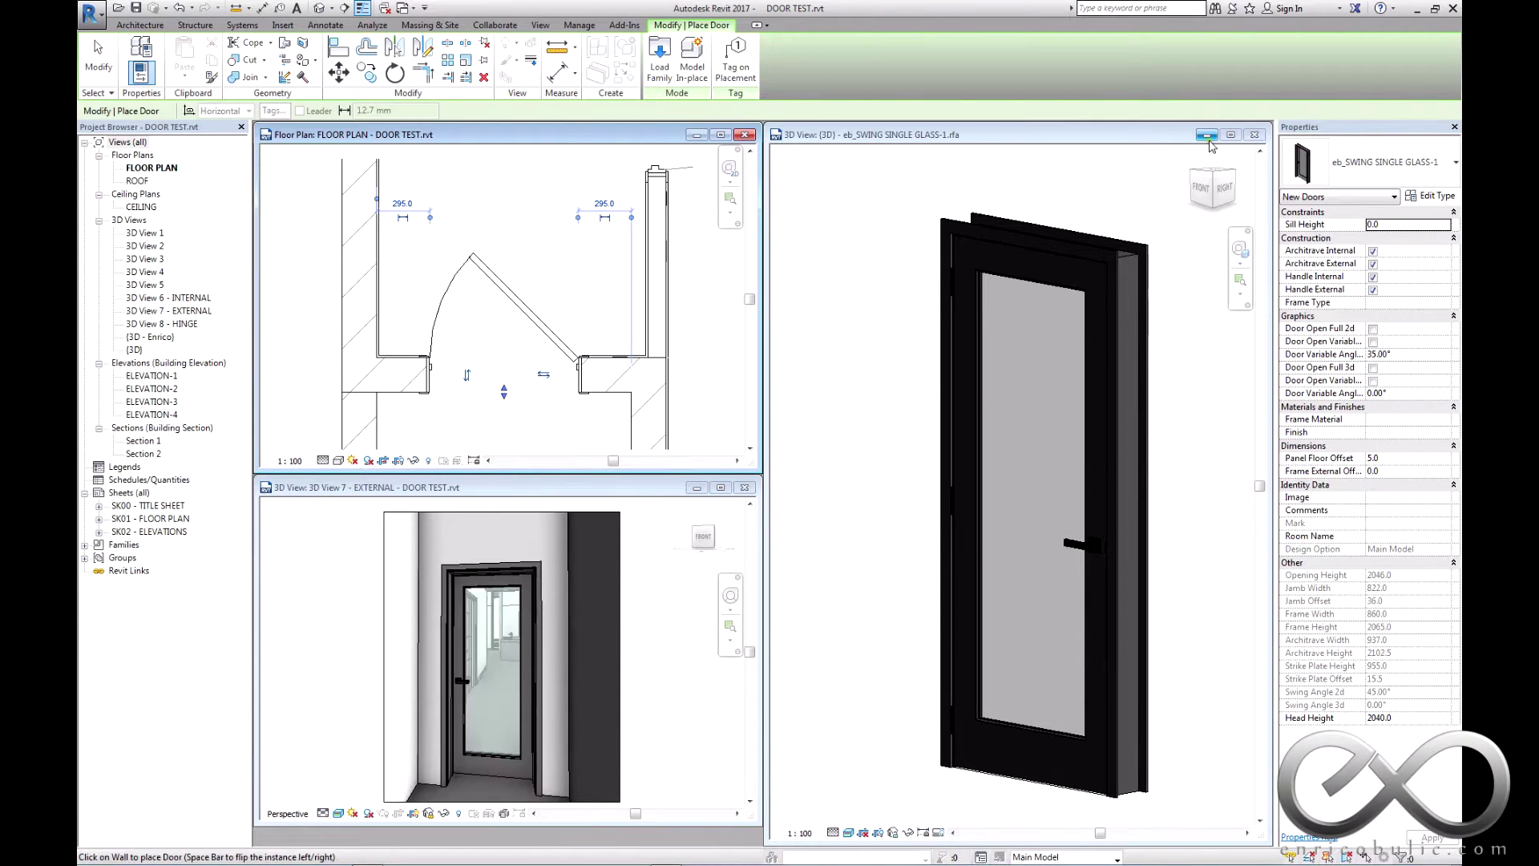
pyautogui.click(1209, 141)
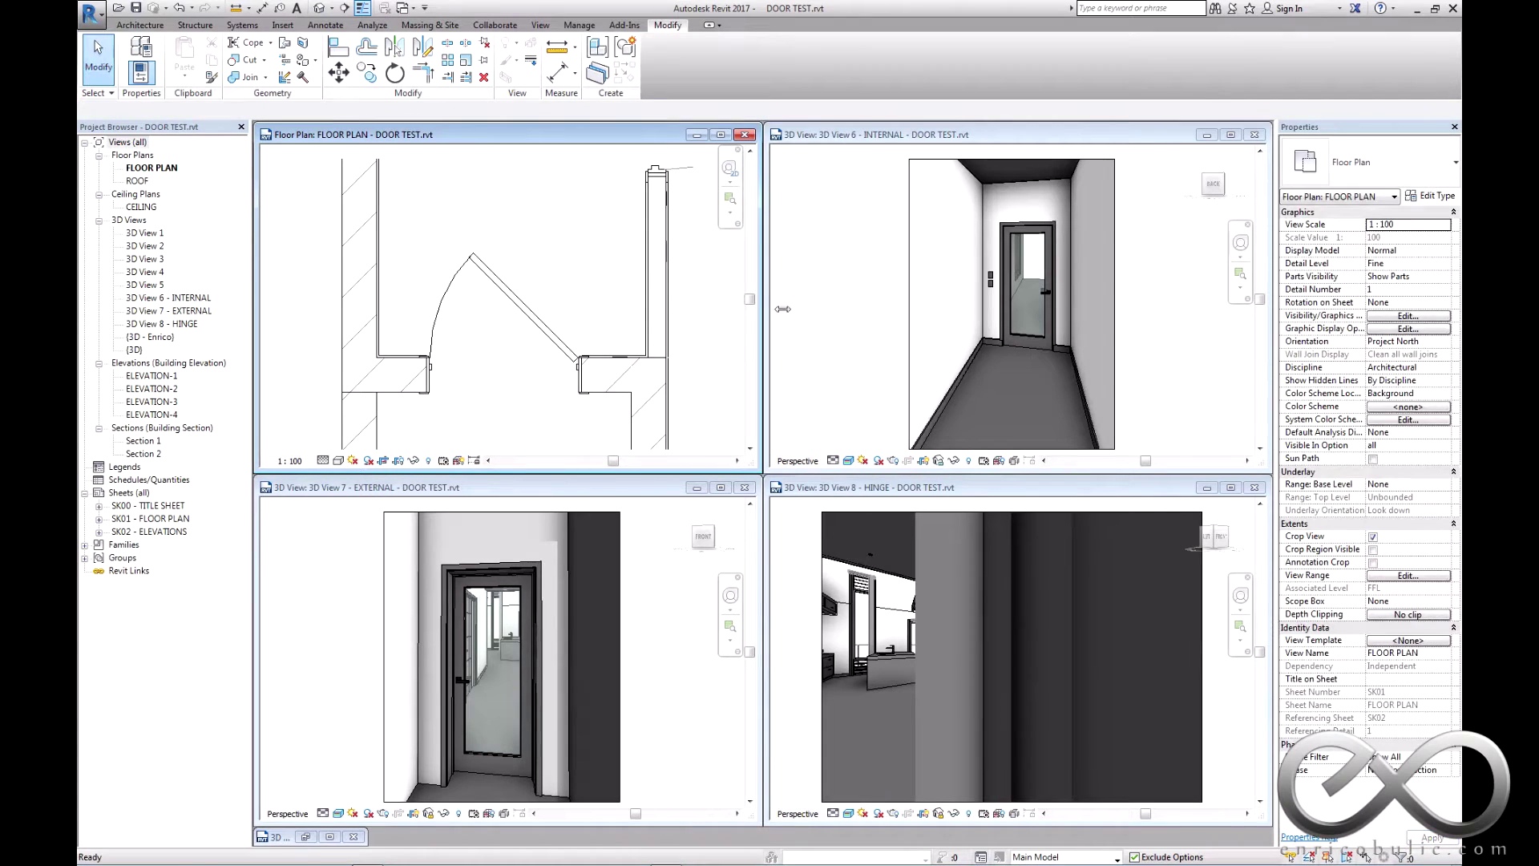
pyautogui.click(529, 305)
# - Set the door type's Width to 920 and Height to 2340
pyautogui.click(539, 290)
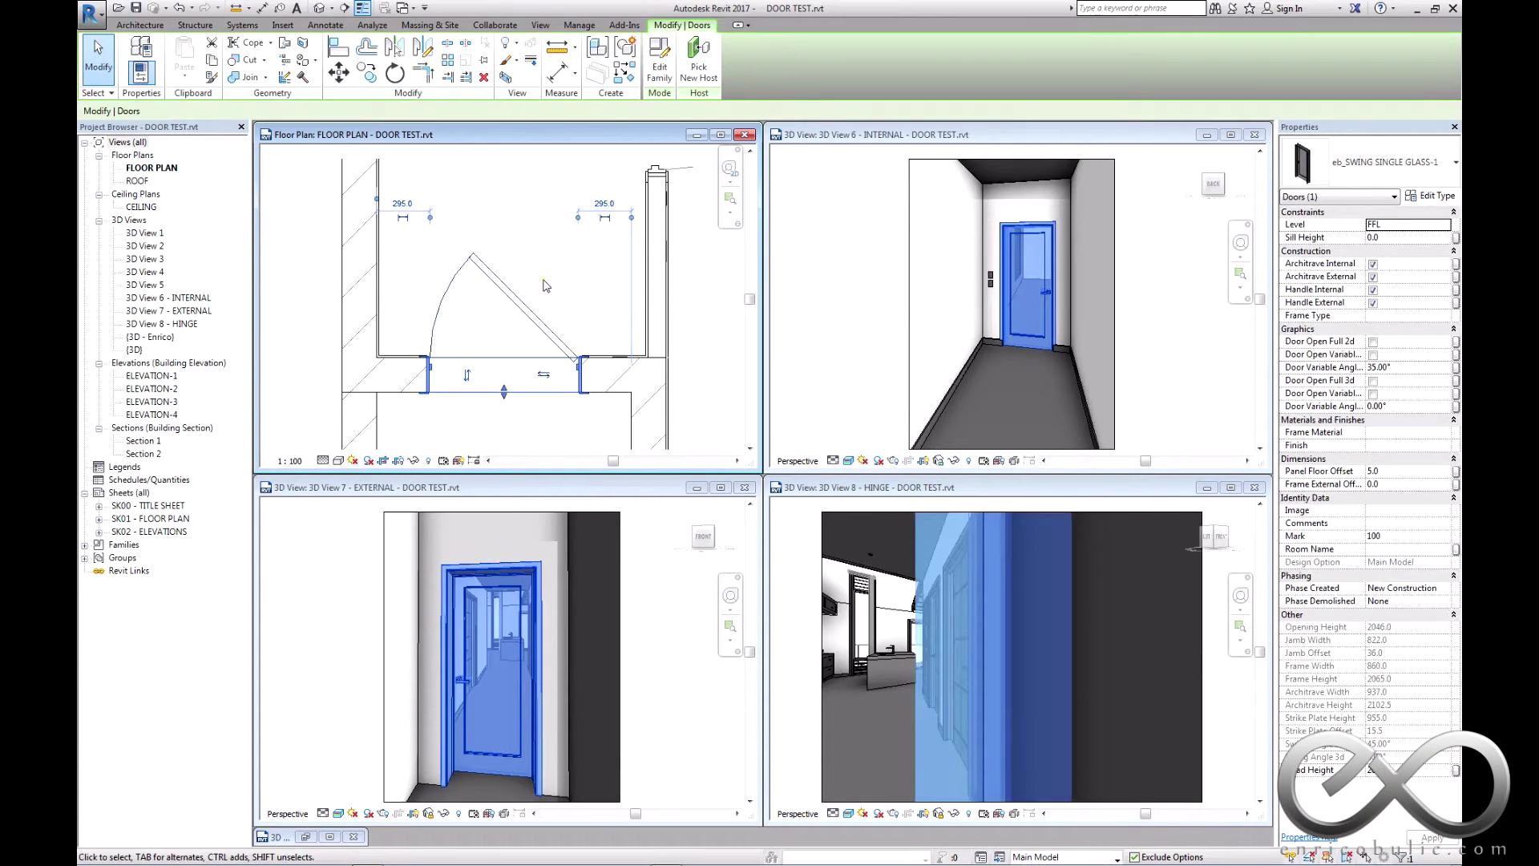
pyautogui.click(536, 301)
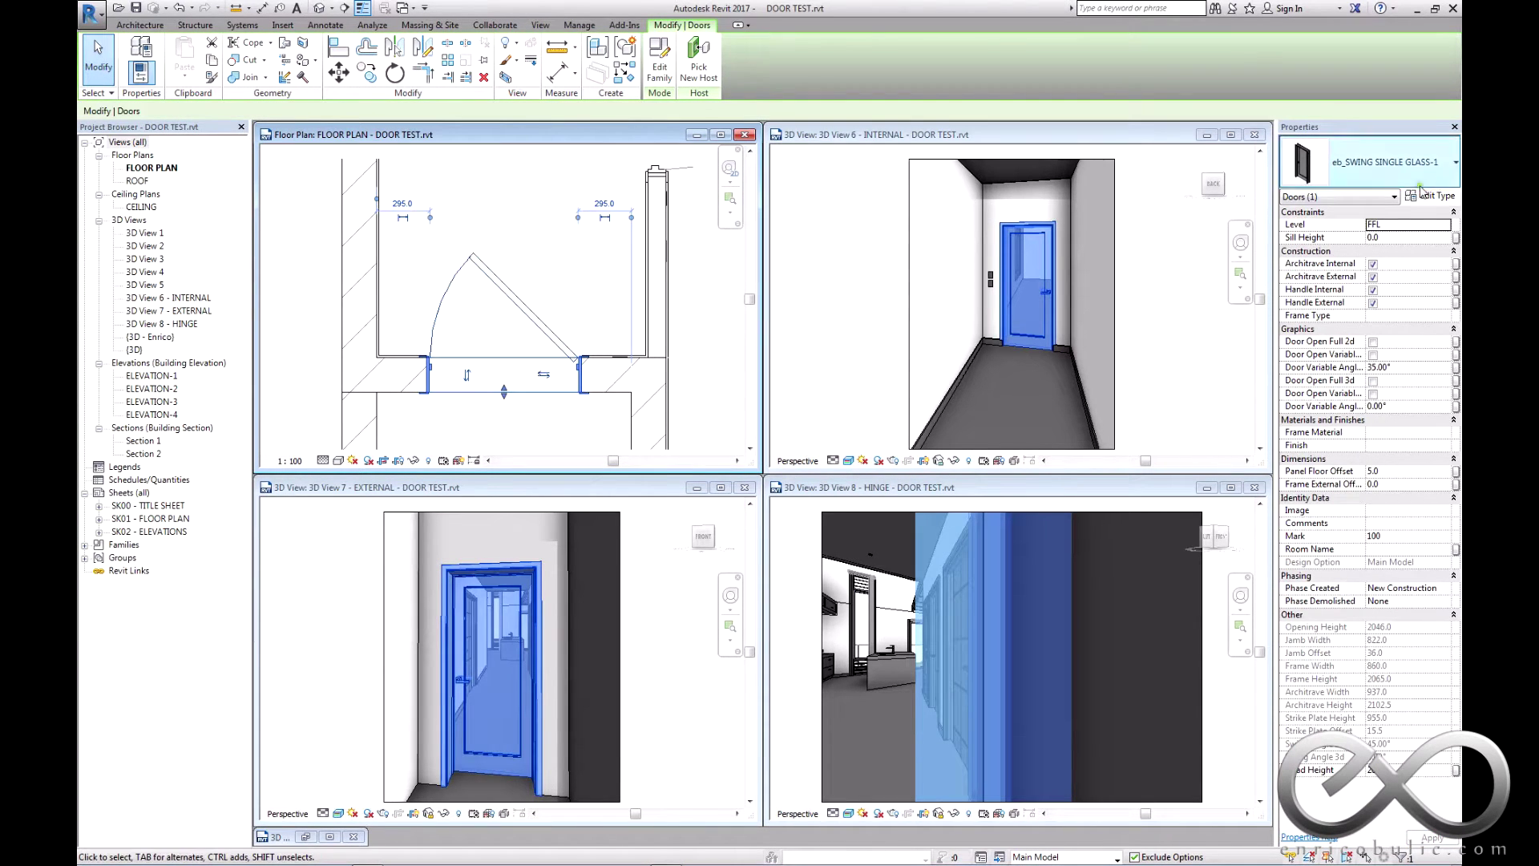
pyautogui.click(1436, 196)
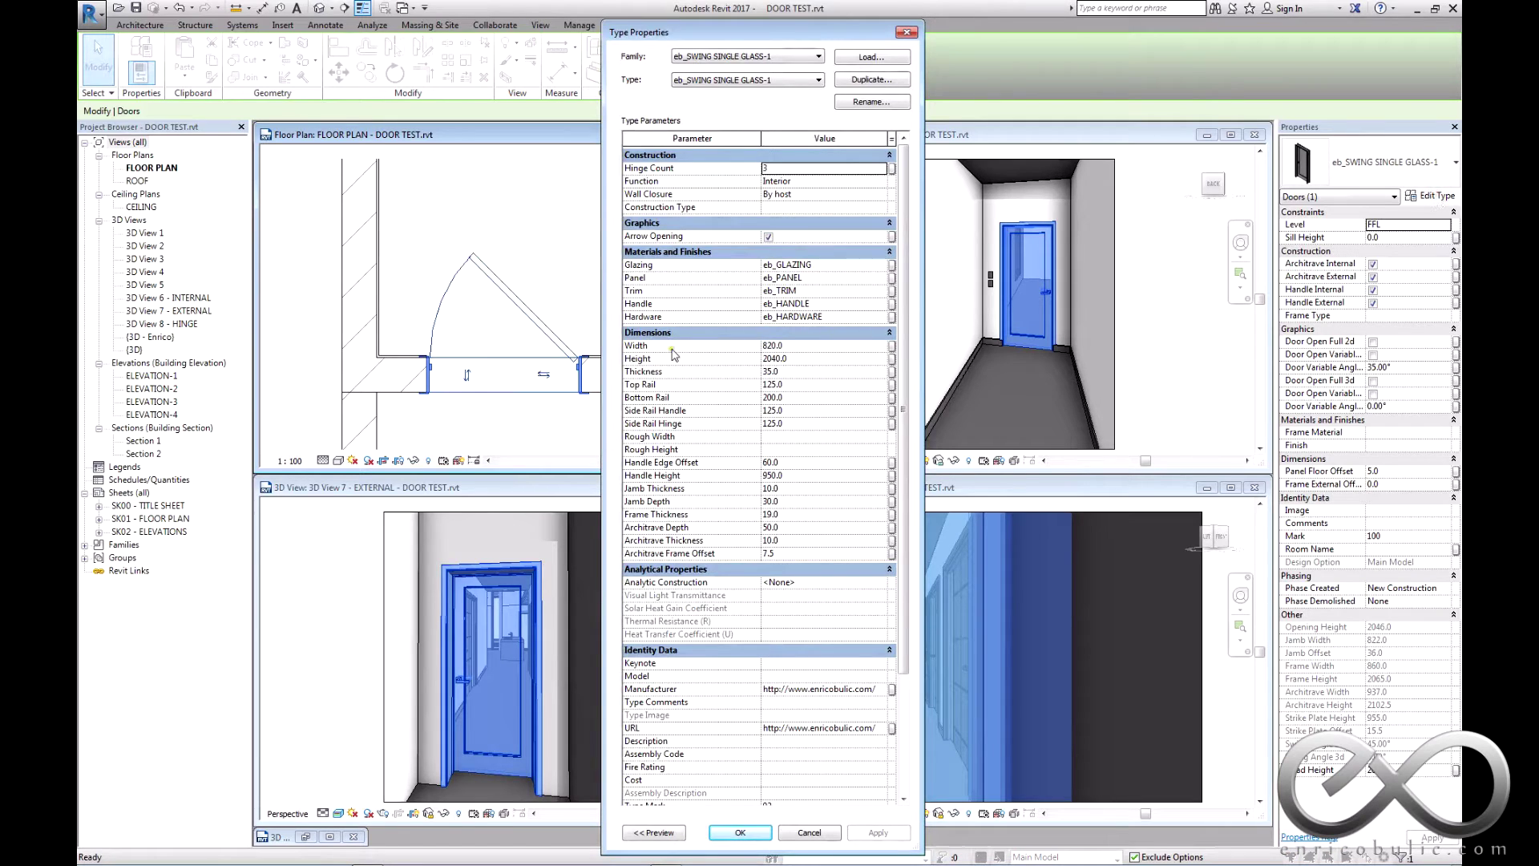
pyautogui.click(812, 346)
pyautogui.write('920')
pyautogui.click(812, 359)
pyautogui.write('2')
pyautogui.click(742, 834)
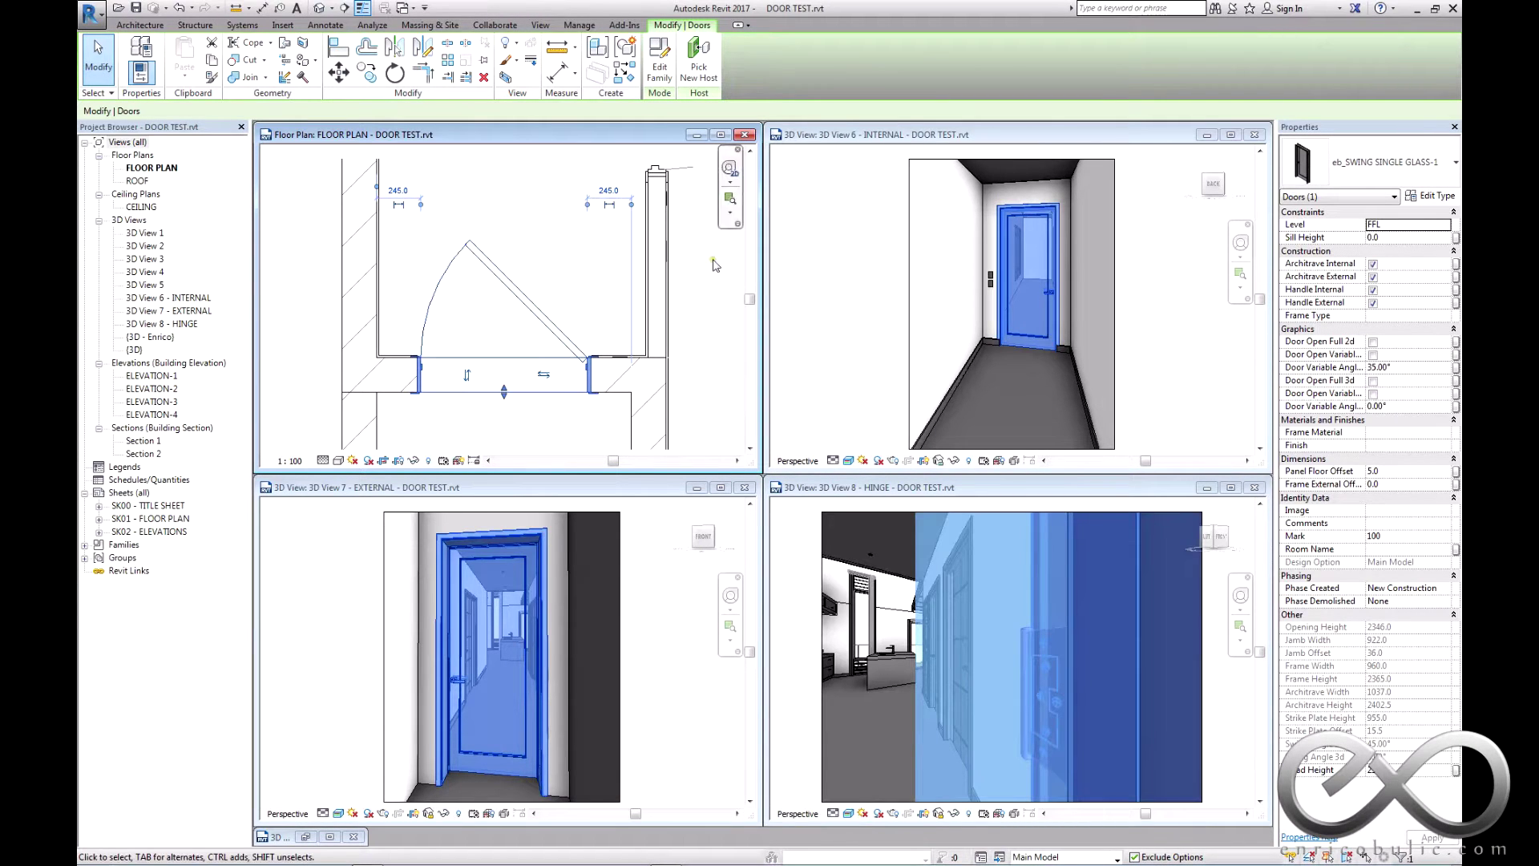
# - Turn off Architrave External and set Frame External Offset to 50 on the door instance
pyautogui.click(1373, 277)
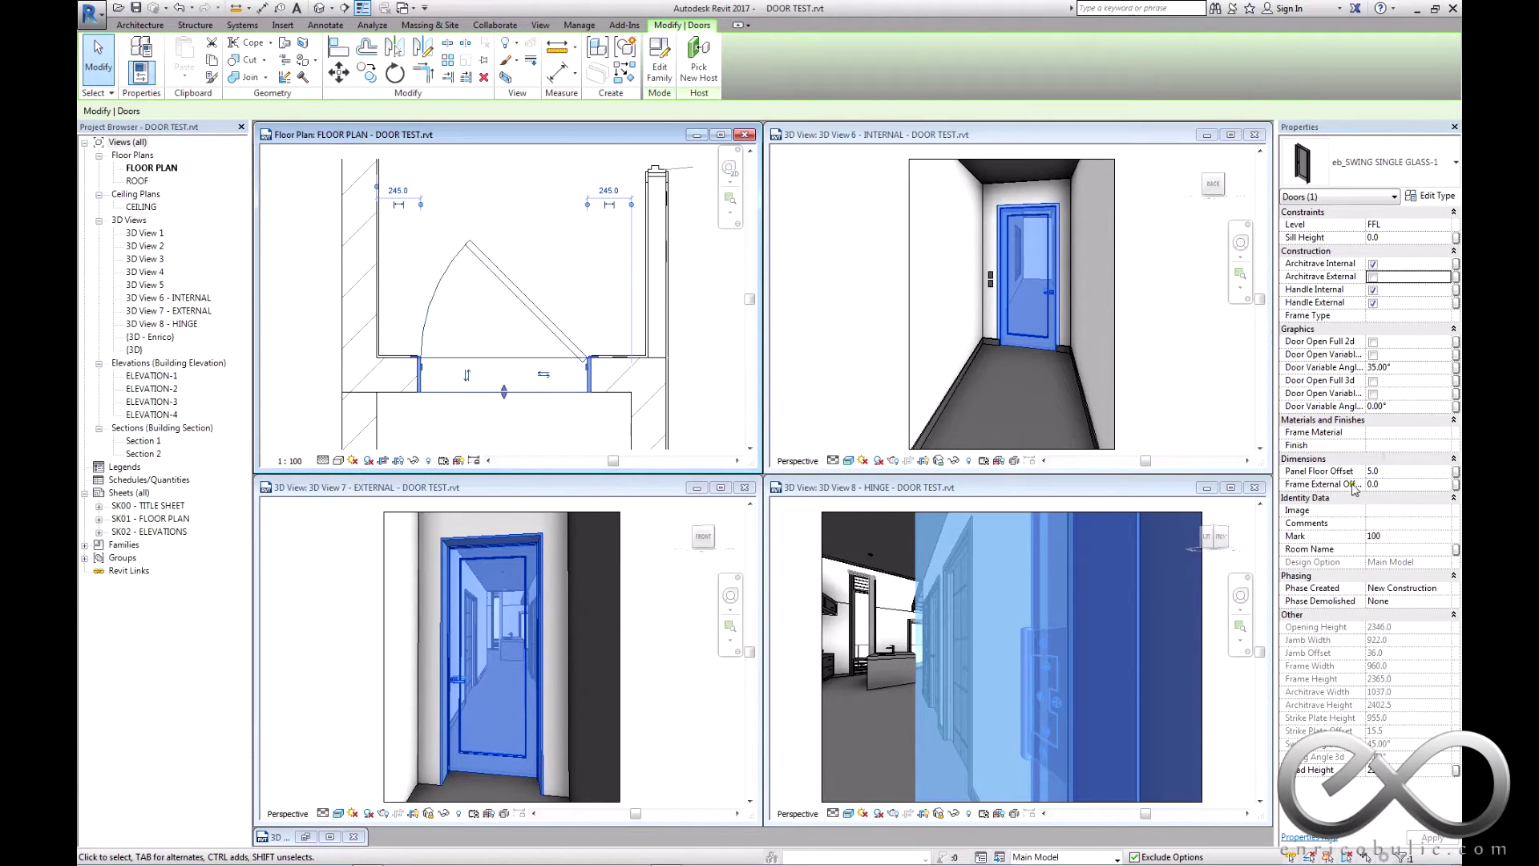
pyautogui.moveTo(1367, 449); pyautogui.dragTo(1384, 449)
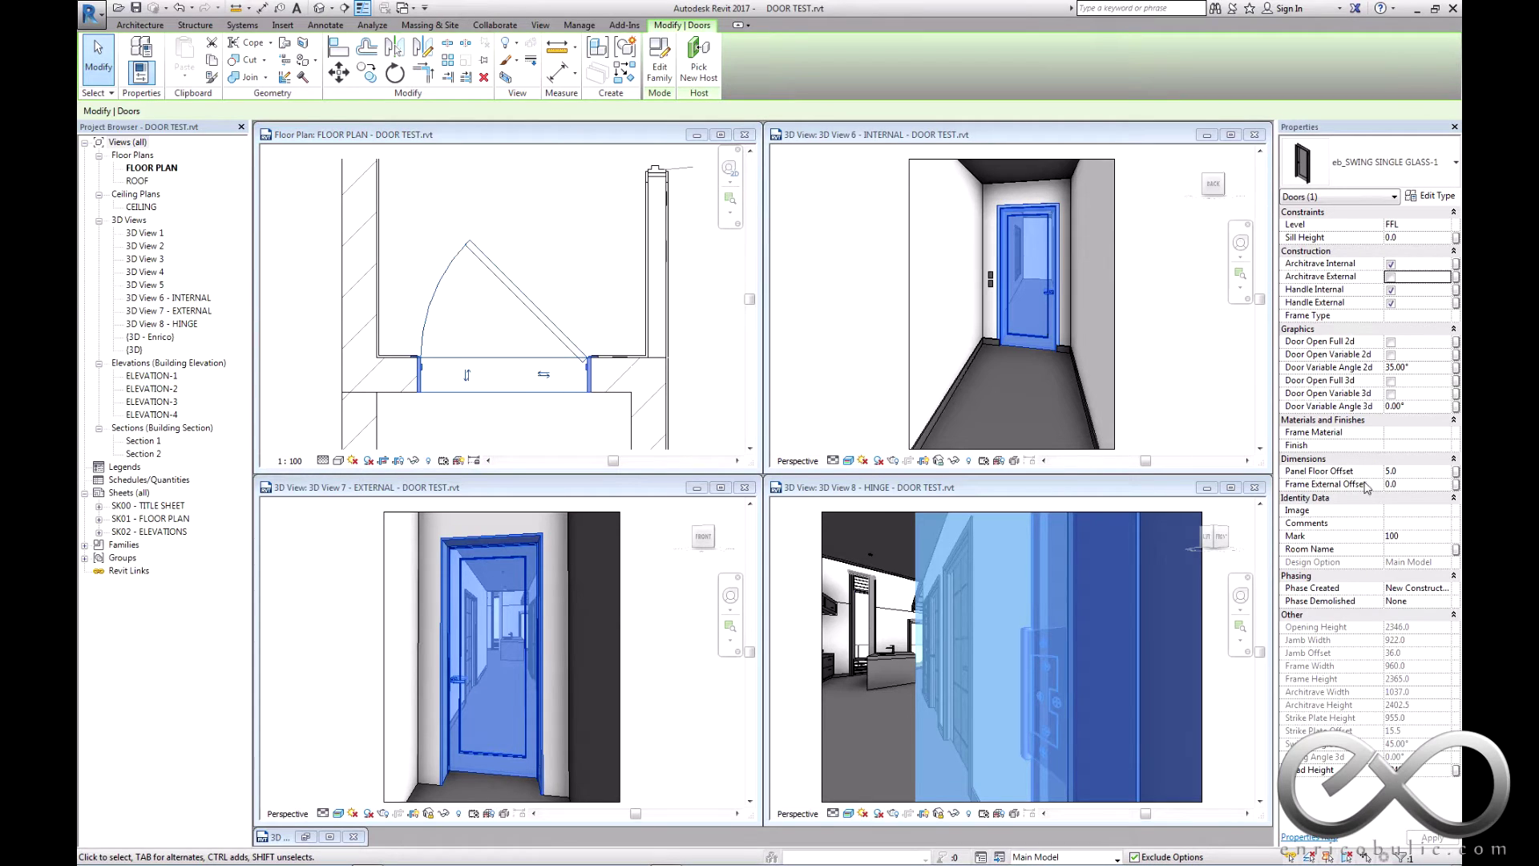
pyautogui.click(1412, 485)
pyautogui.write('50')
pyautogui.scroll(5, 588, 367)
pyautogui.click(622, 234)
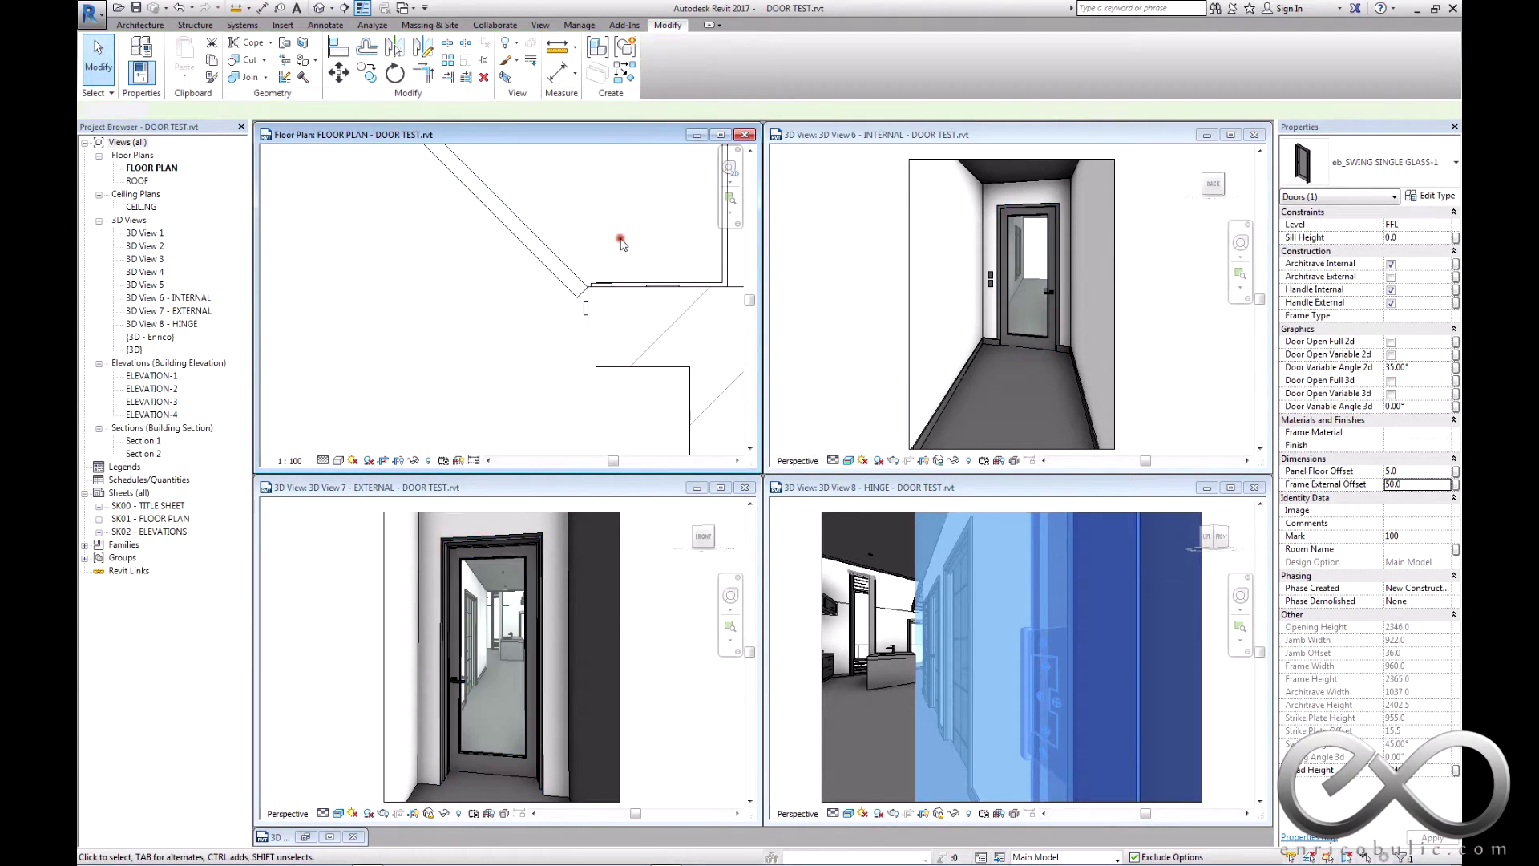
pyautogui.scroll(-1, 594, 263)
pyautogui.scroll(-3, 618, 290)
pyautogui.scroll(-1, 619, 304)
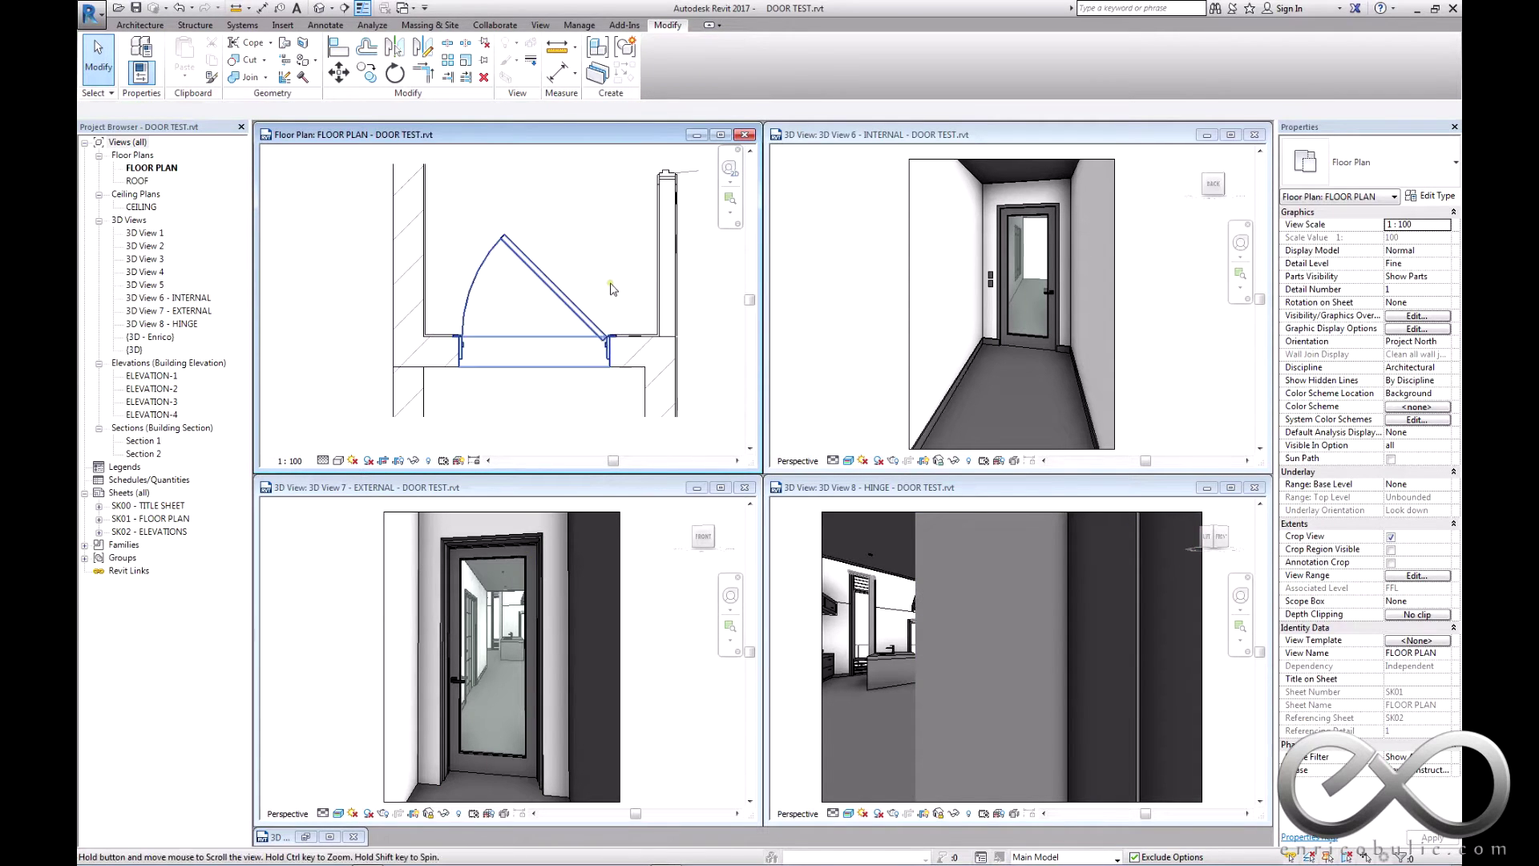
pyautogui.click(566, 323)
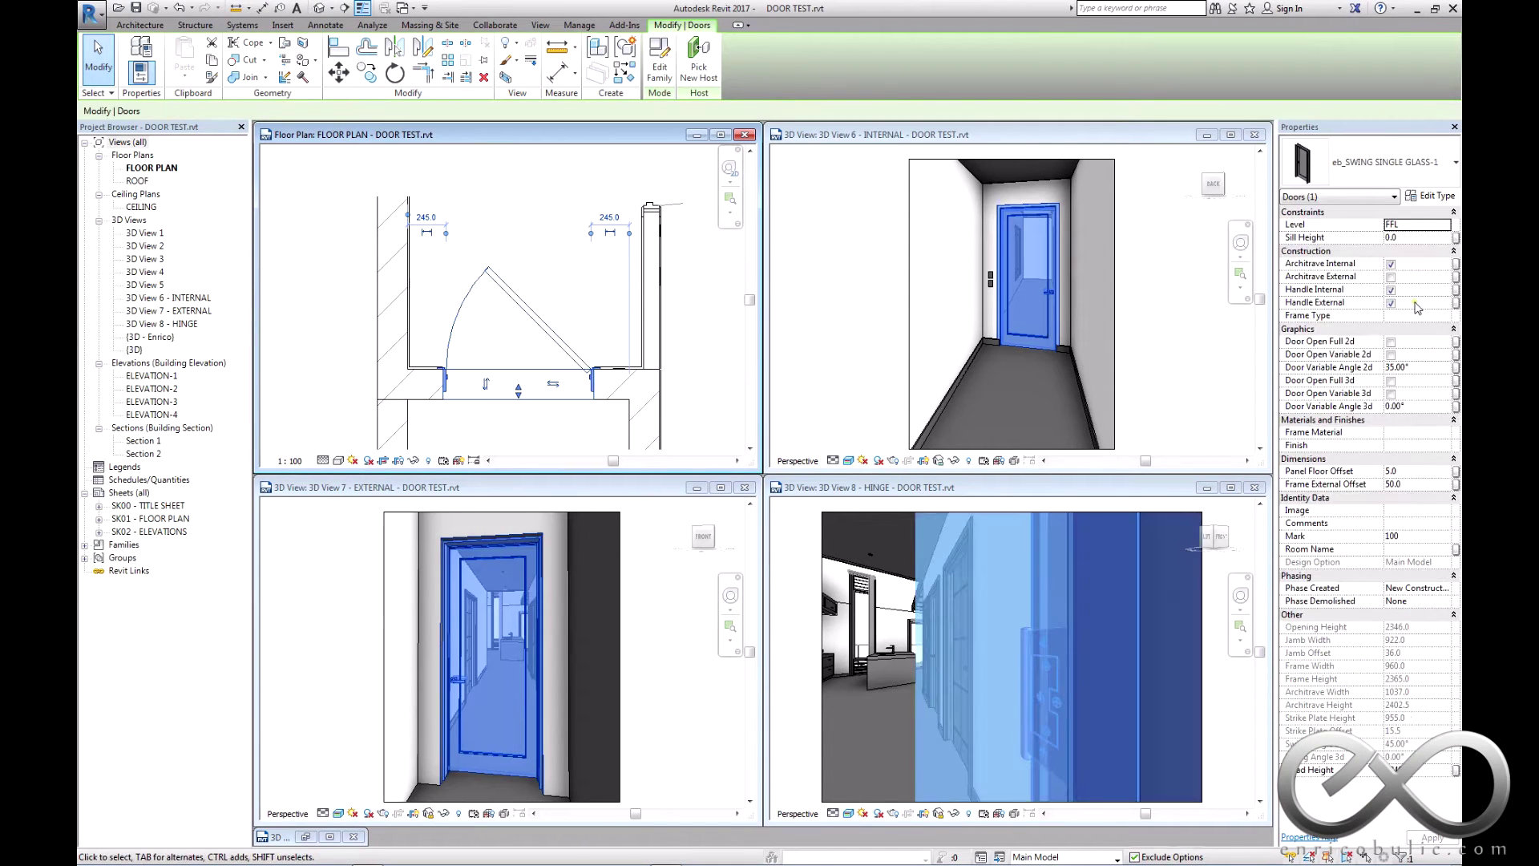
# - Try the plan swing at a 0° variable angle, then leave Door Open Full 2d ticked
pyautogui.click(1391, 342)
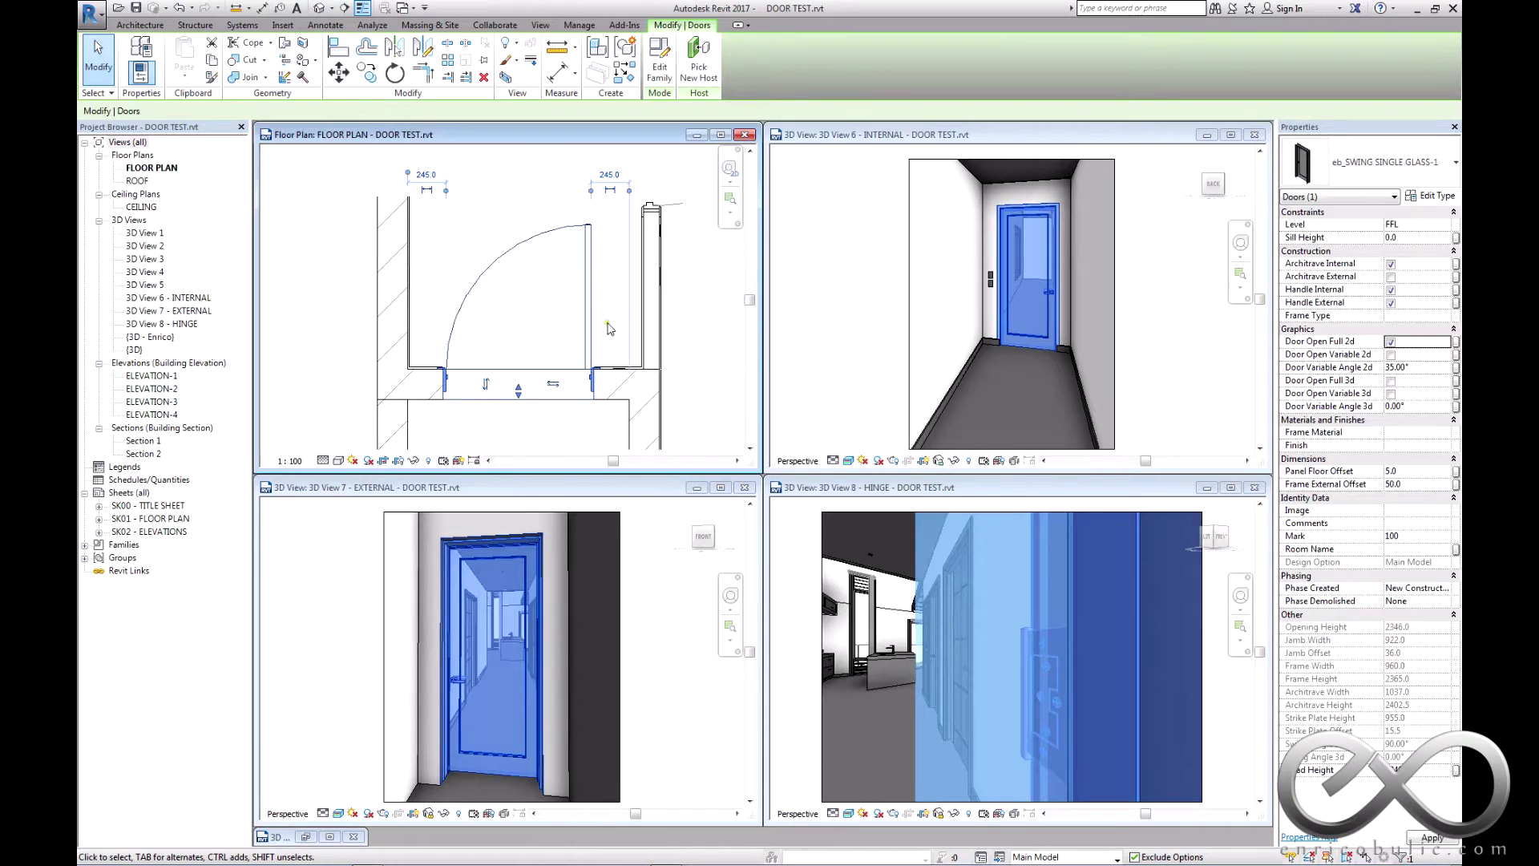
pyautogui.click(1391, 342)
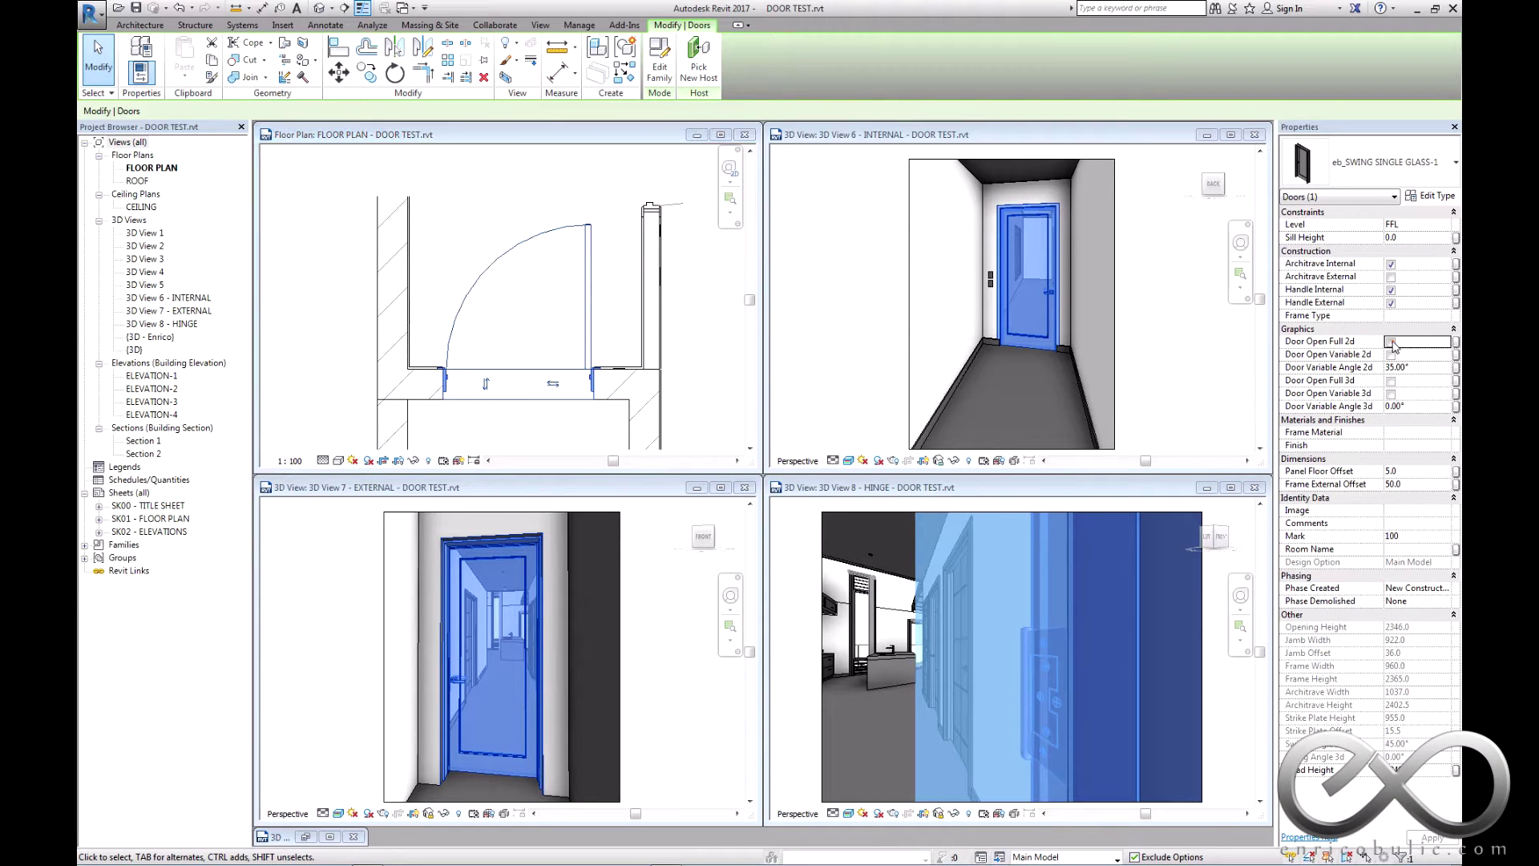
pyautogui.click(1391, 354)
pyautogui.click(1435, 367)
pyautogui.write('0')
pyautogui.press('Return')
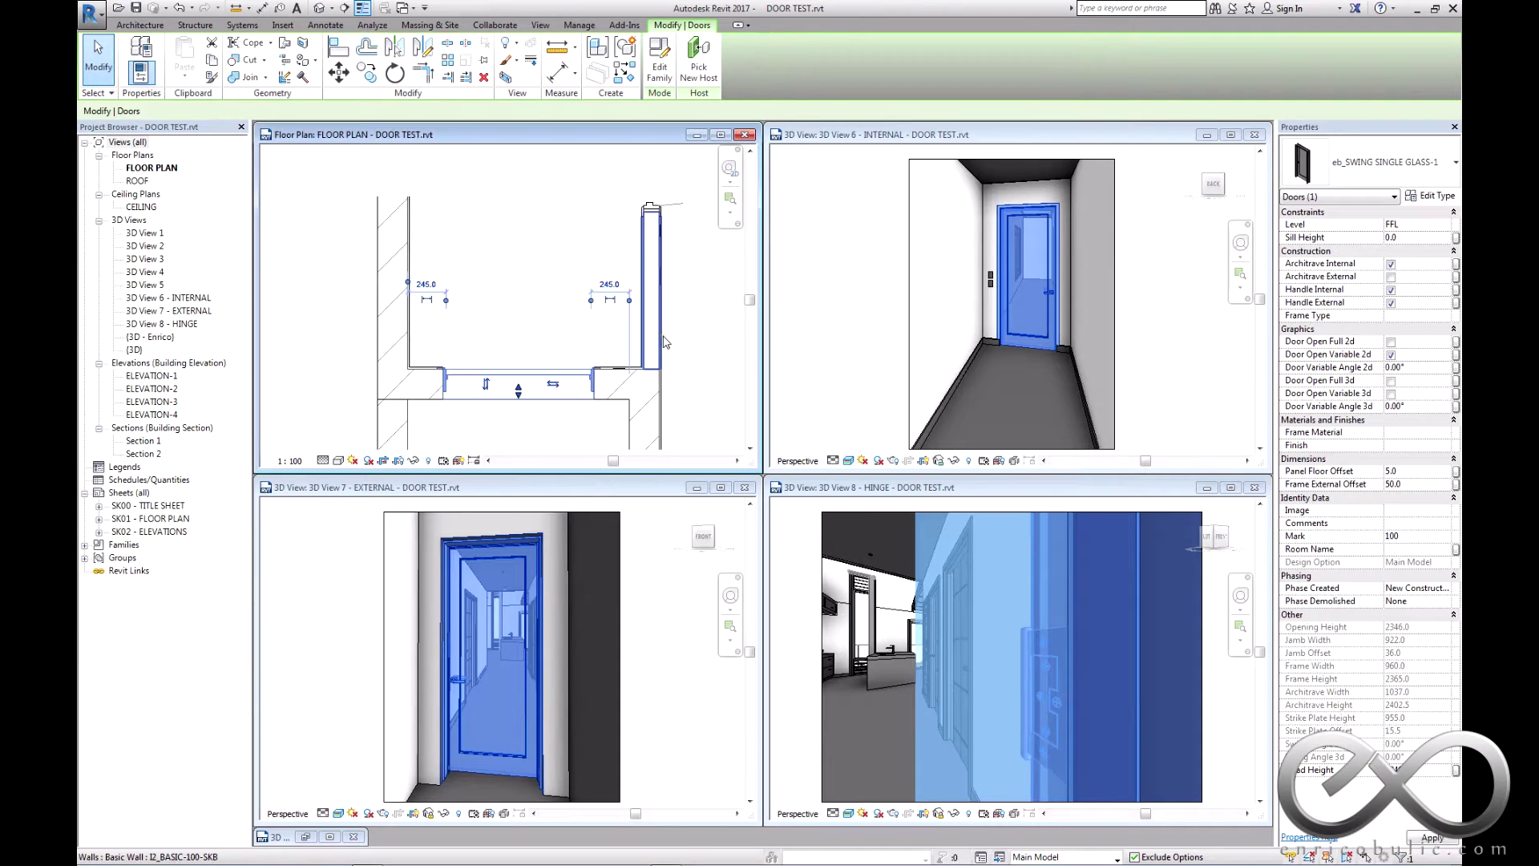
pyautogui.click(1391, 354)
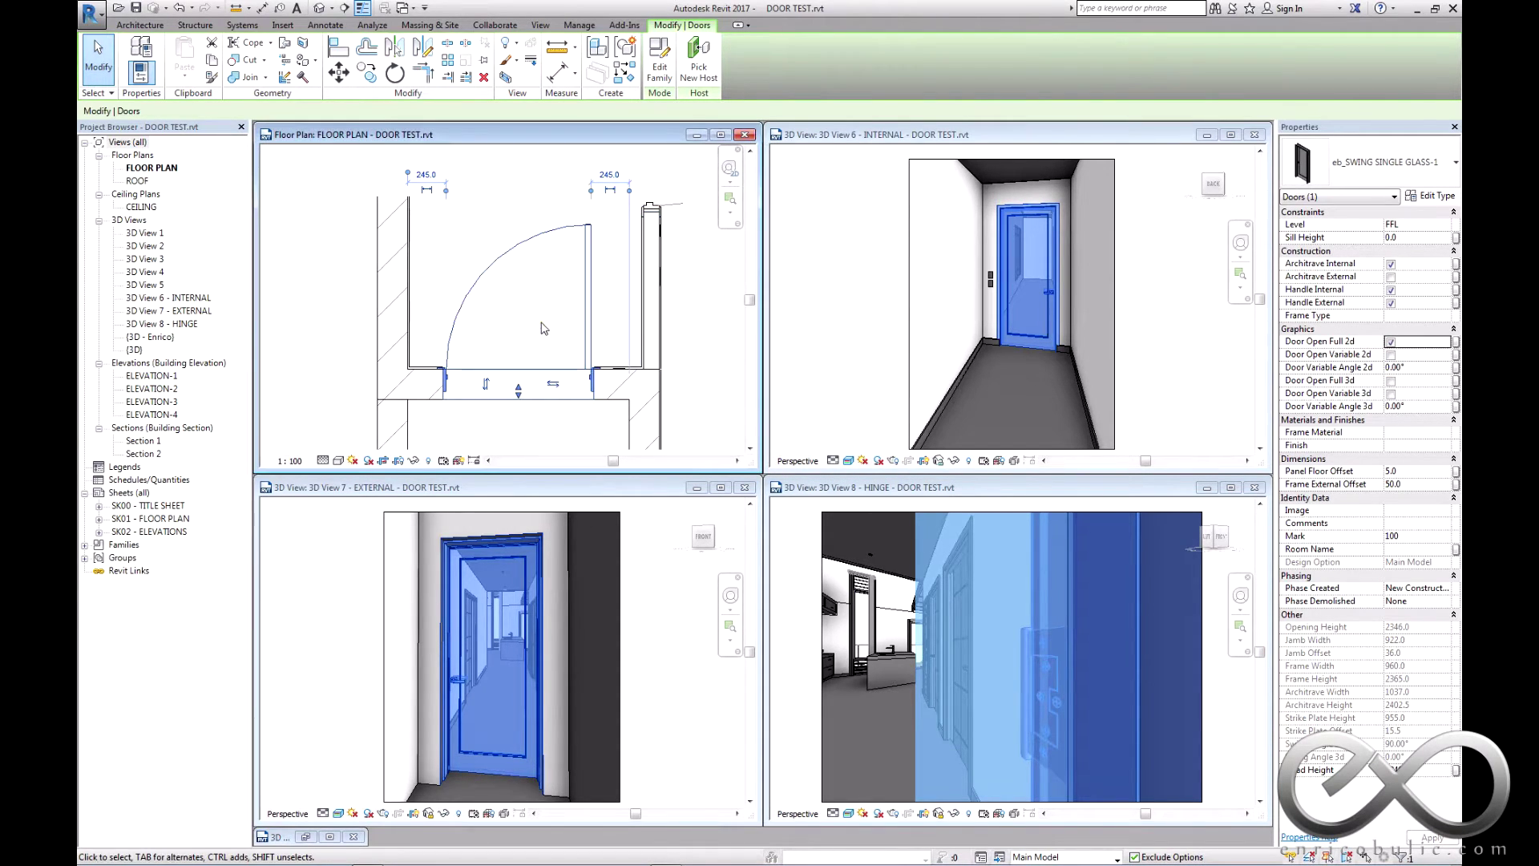
pyautogui.click(539, 329)
pyautogui.click(586, 318)
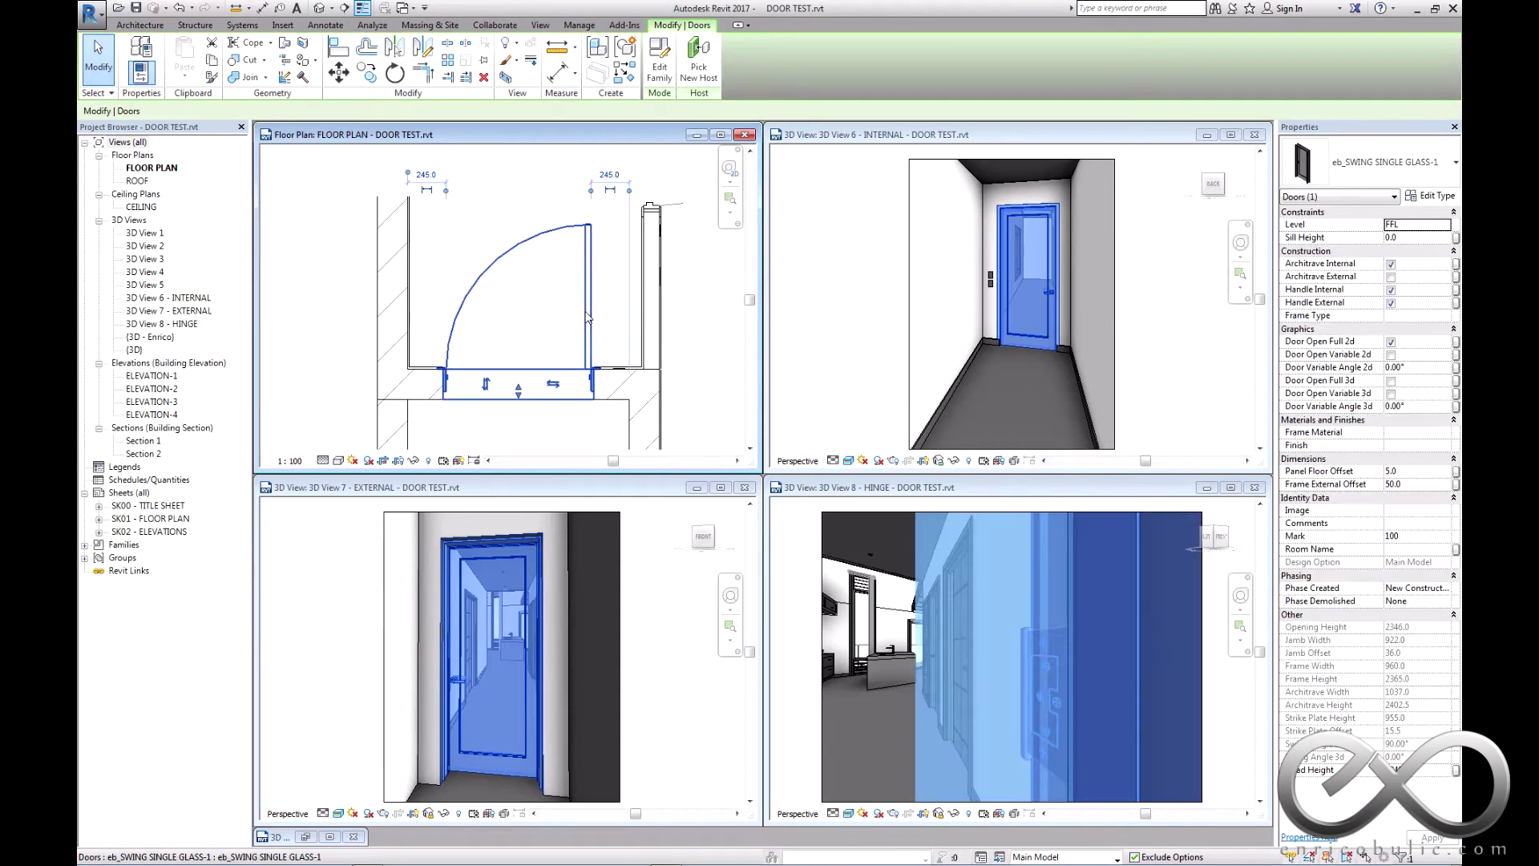
# - Test the 3D swing fully open and at 120°, 110° and 45°, then leave it closed
pyautogui.click(1391, 381)
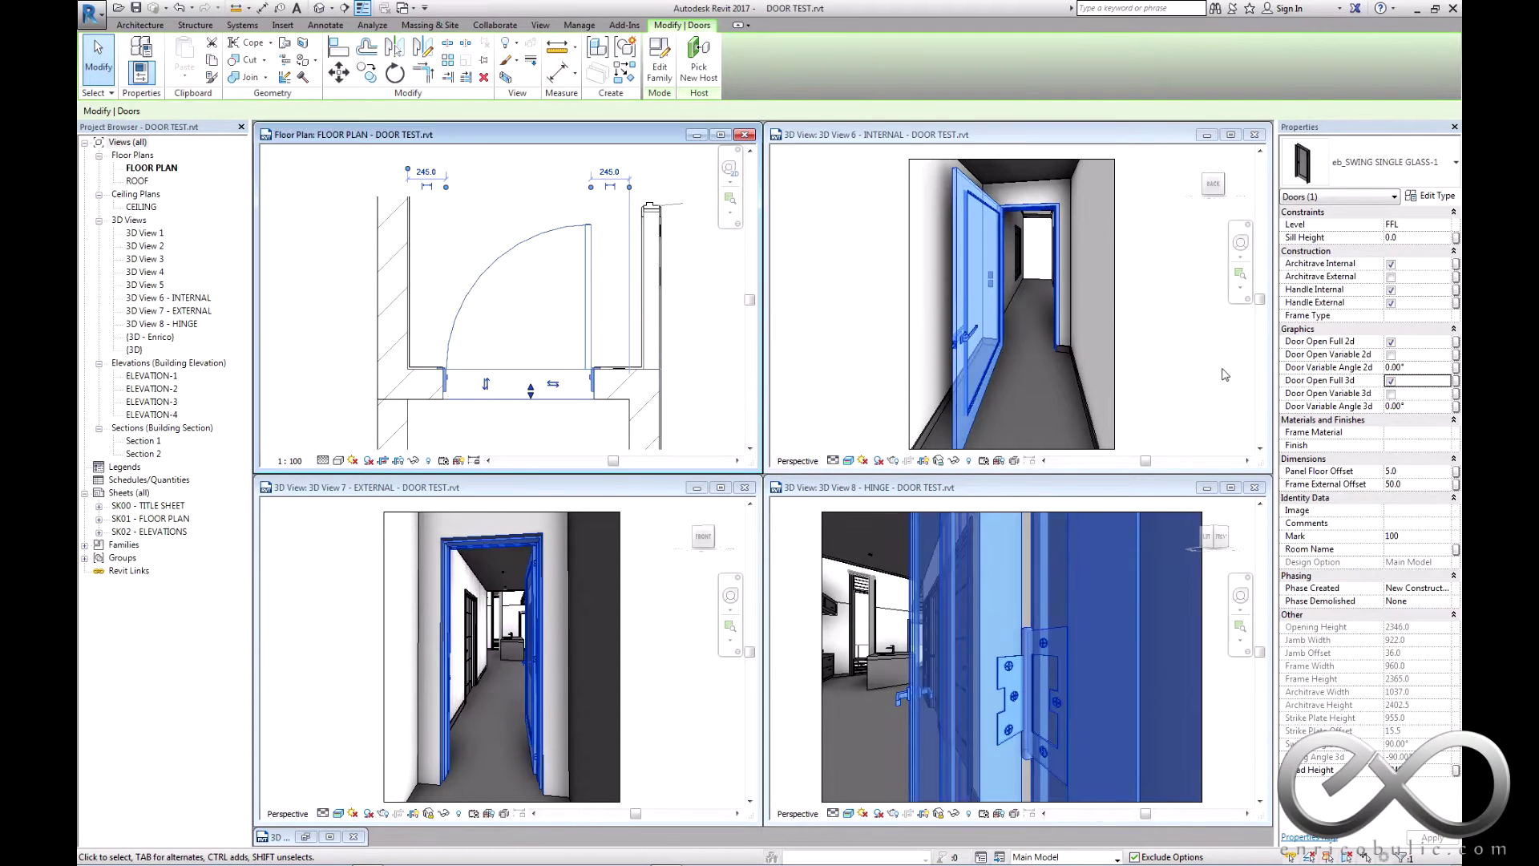
pyautogui.click(1391, 381)
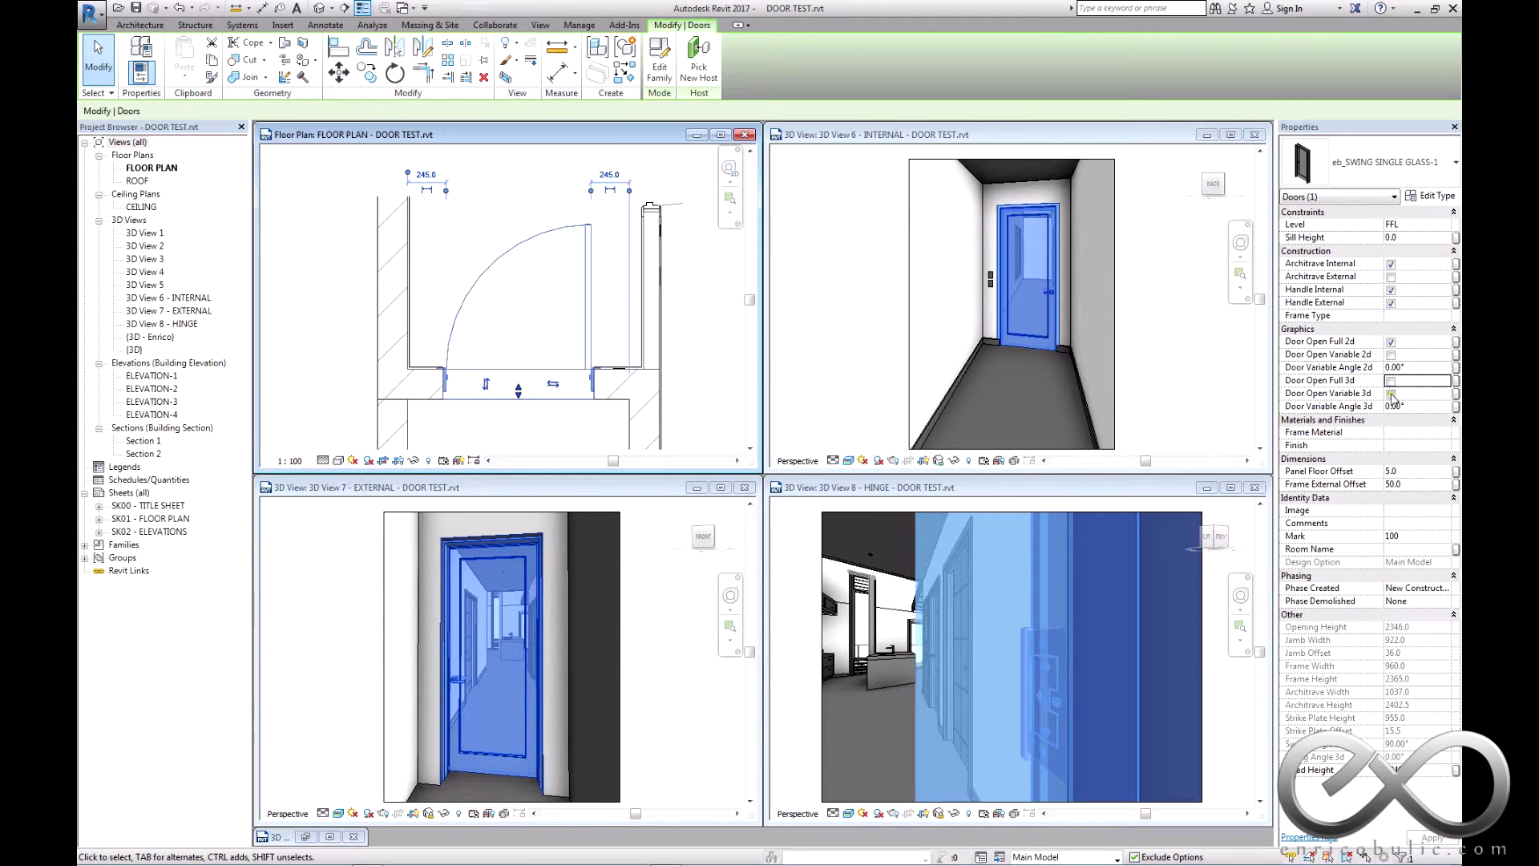
pyautogui.click(1391, 393)
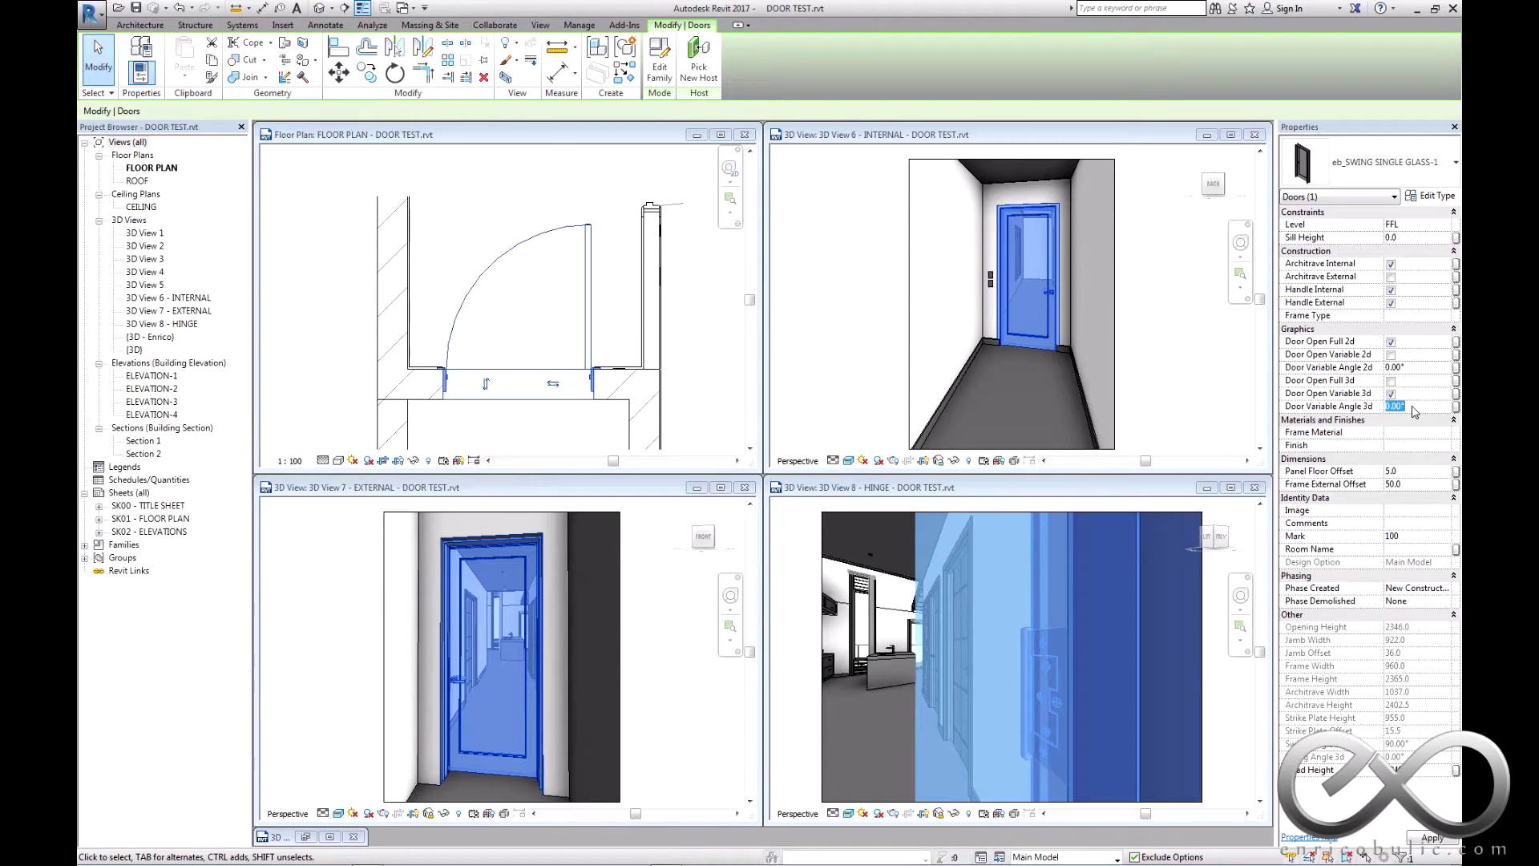
pyautogui.write('120')
pyautogui.press('Return')
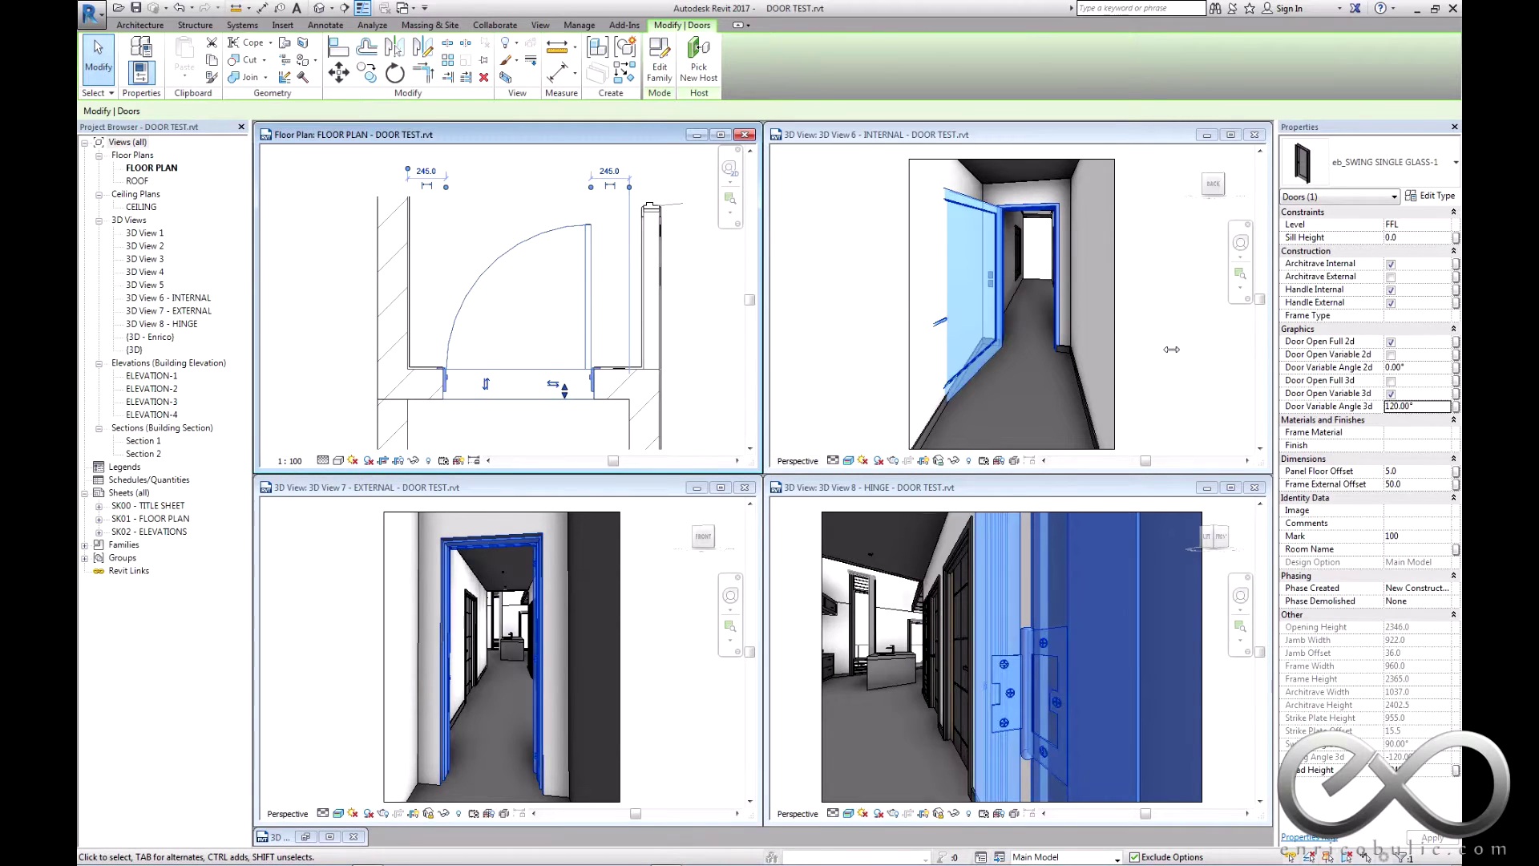
pyautogui.click(1421, 408)
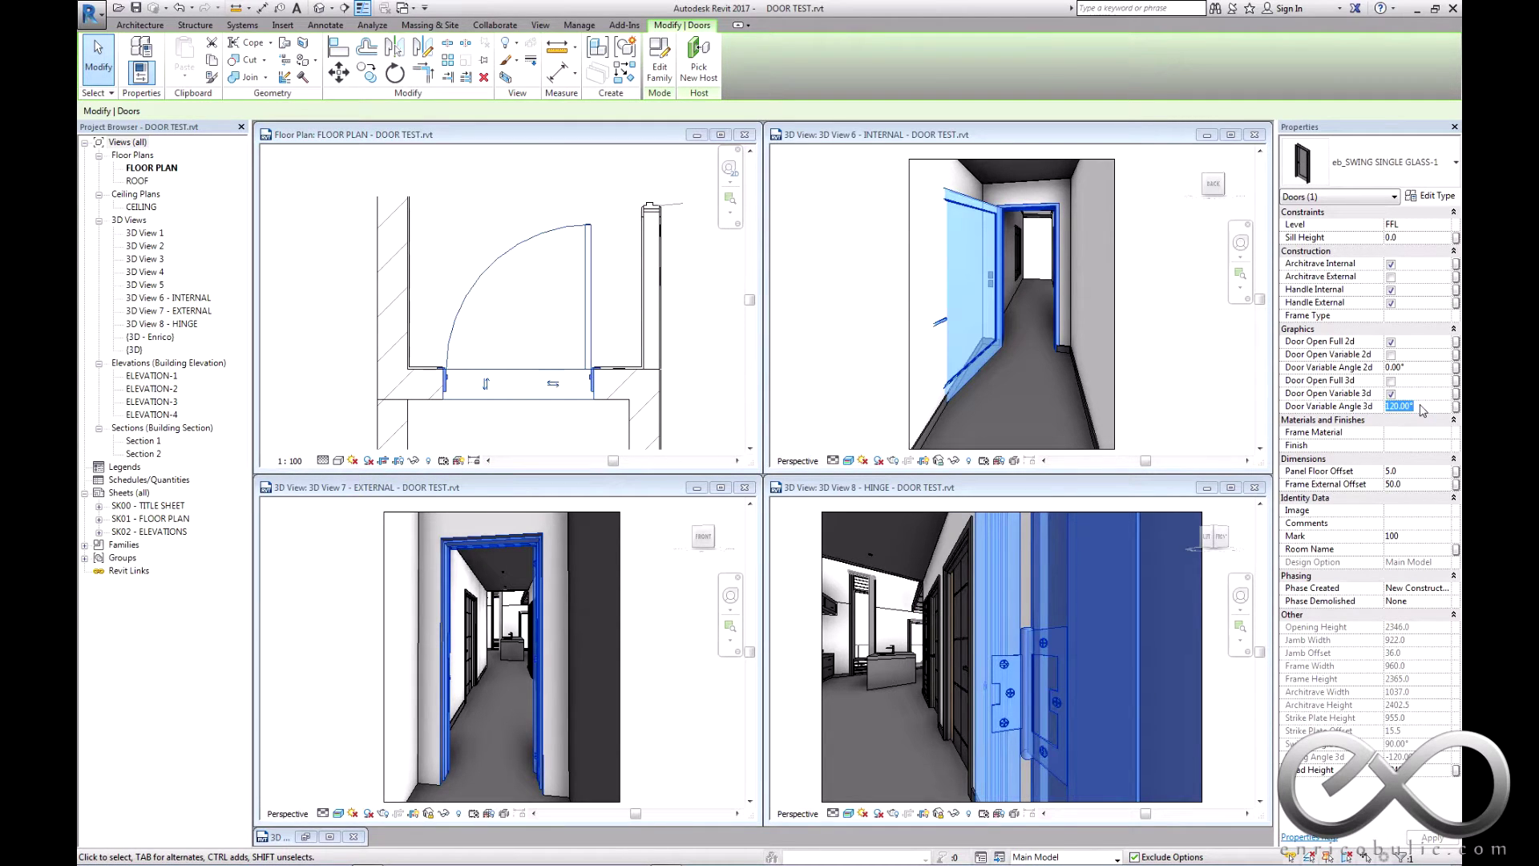
pyautogui.write('10')
pyautogui.press('Return')
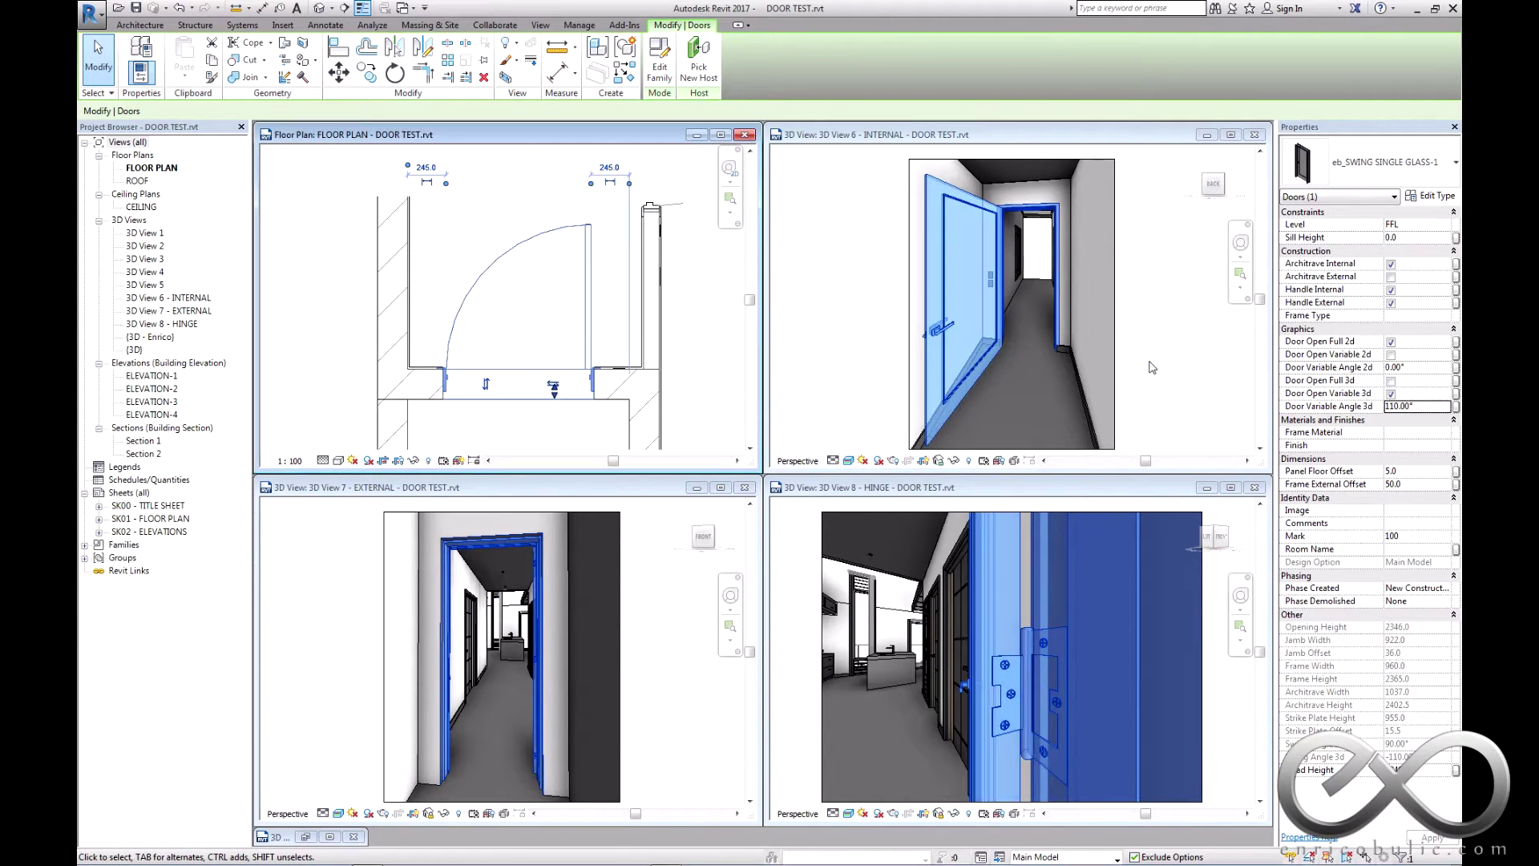
pyautogui.click(1421, 408)
pyautogui.write('45')
pyautogui.press('Return')
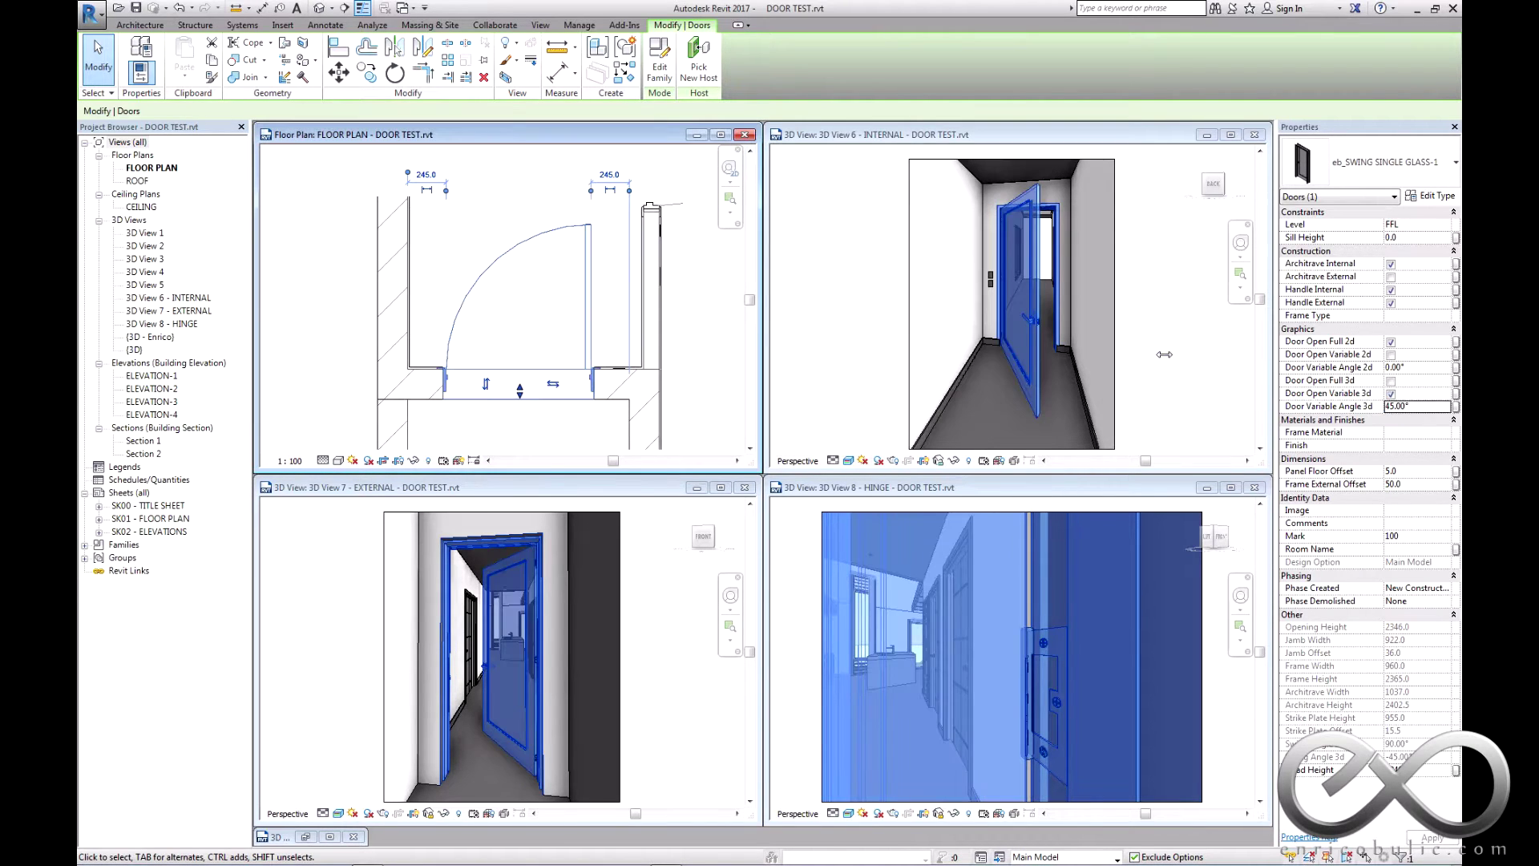
pyautogui.click(1392, 394)
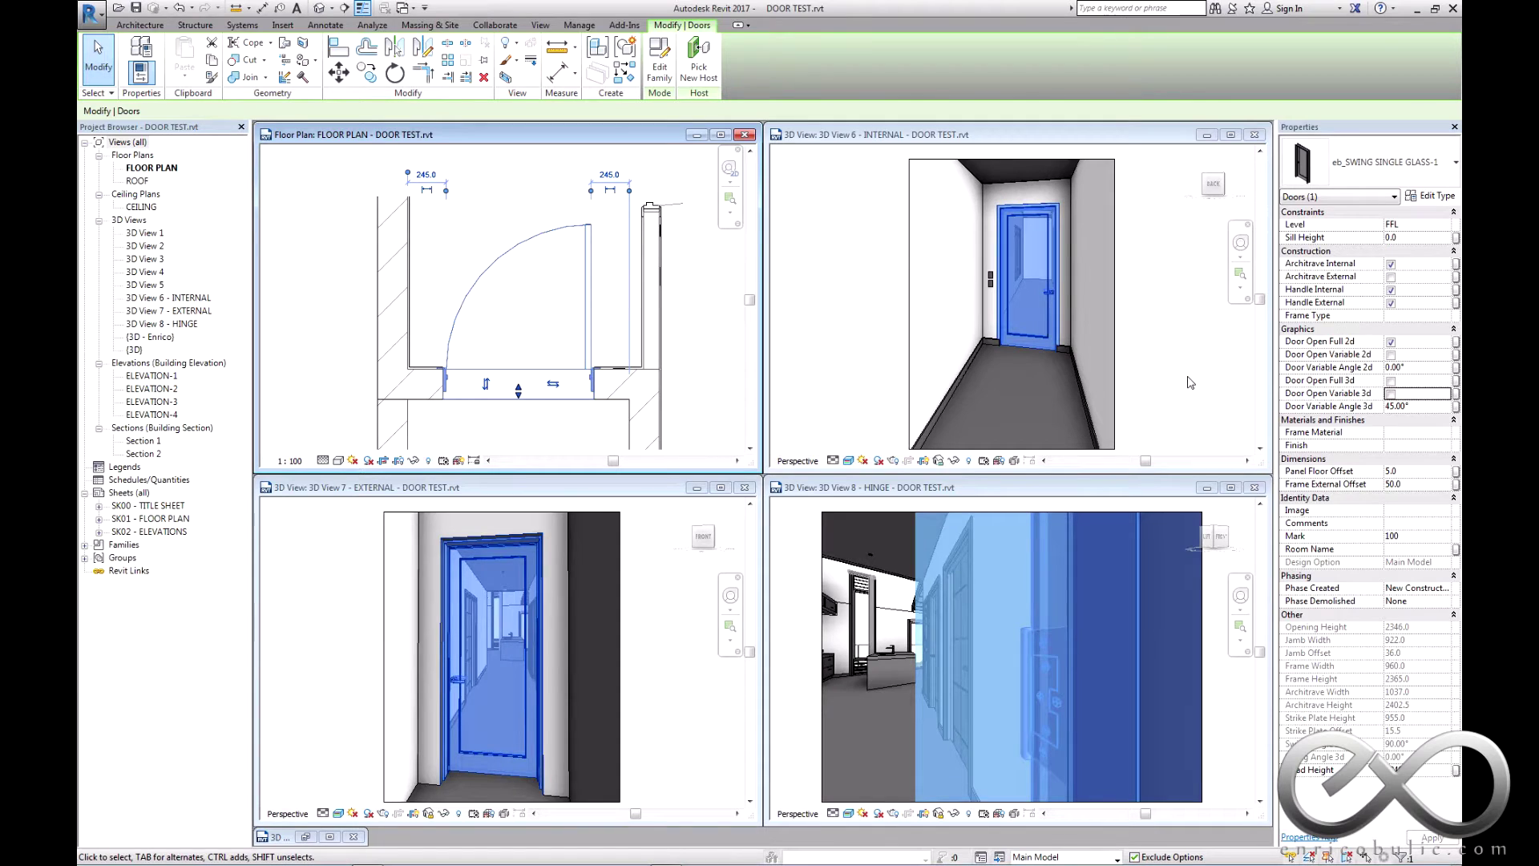
pyautogui.click(1416, 200)
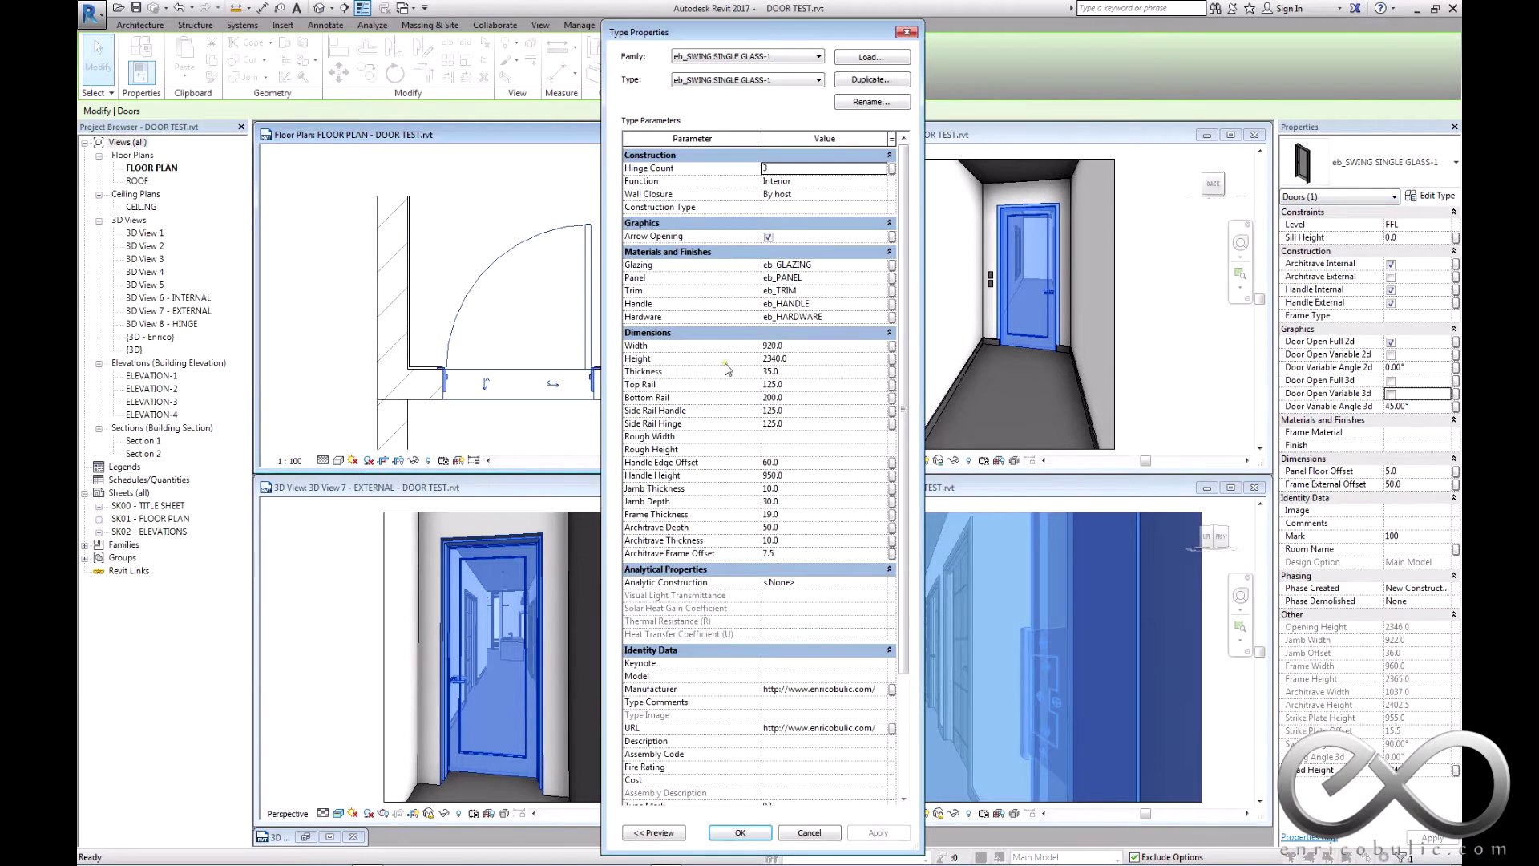
# - Set the Top Rail, Bottom Rail and Side Rail Handle sizes to 80
pyautogui.click(802, 385)
pyautogui.write('80')
pyautogui.click(801, 398)
pyautogui.write('80')
pyautogui.click(800, 411)
pyautogui.write('80')
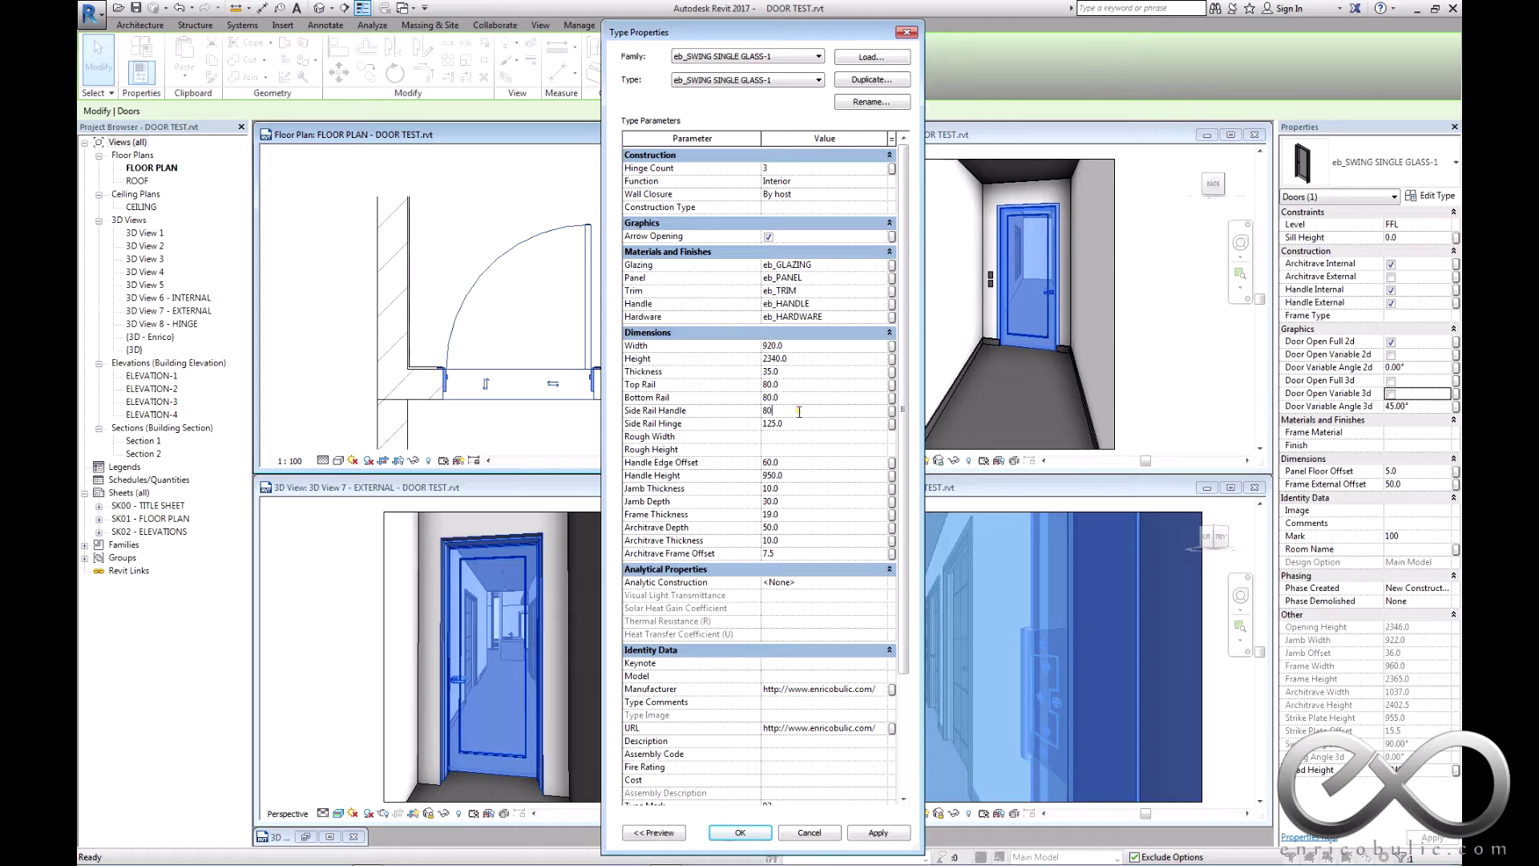
pyautogui.write('80')
pyautogui.click(752, 834)
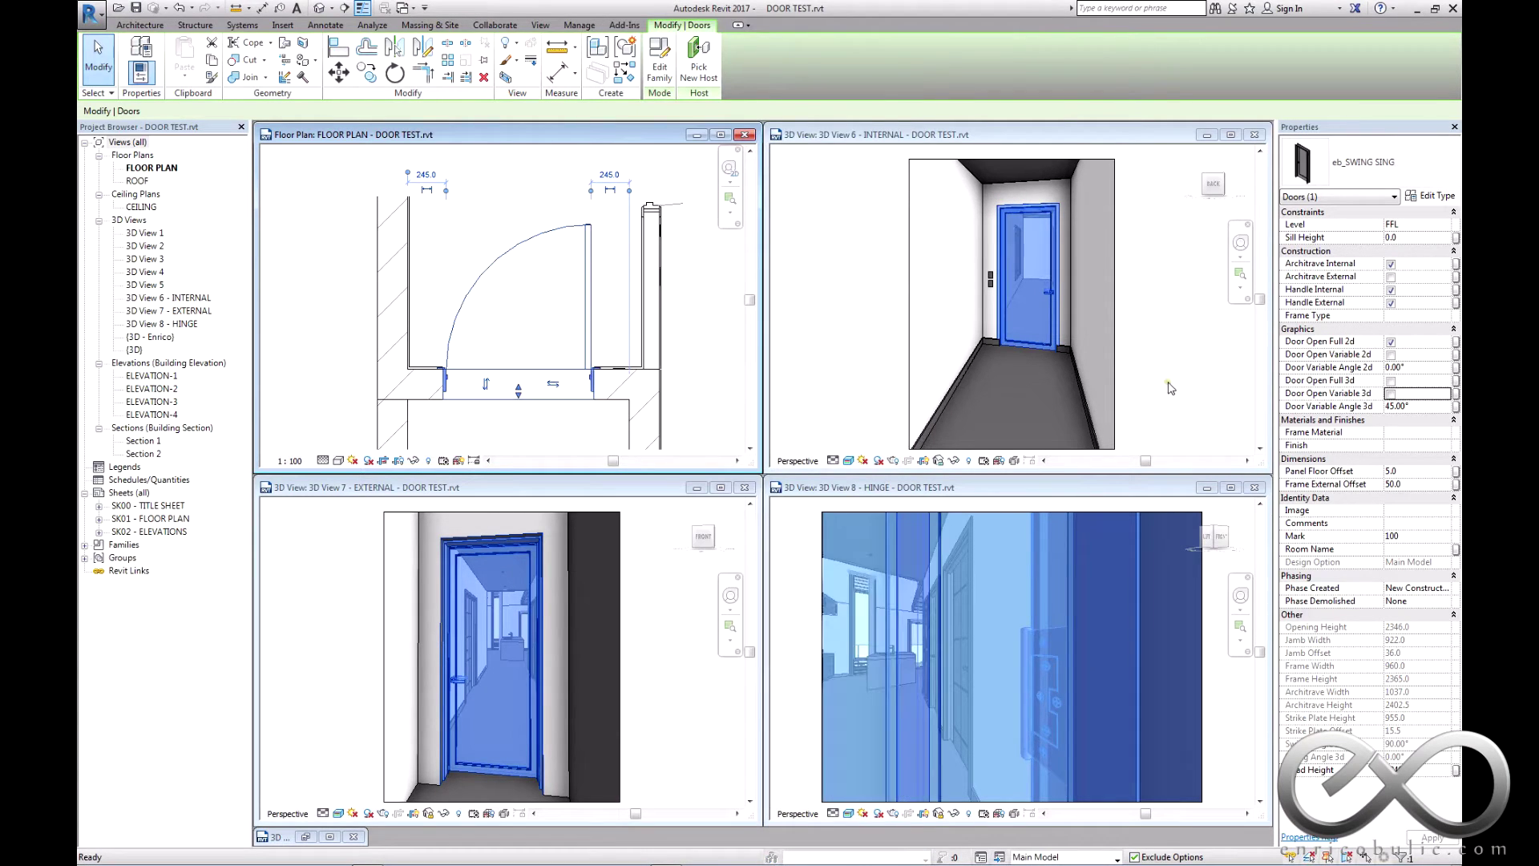
# - Change the door type's Handle Edge Offset to 45 and zoom the external 3D view to fit
pyautogui.scroll(5, 416, 700)
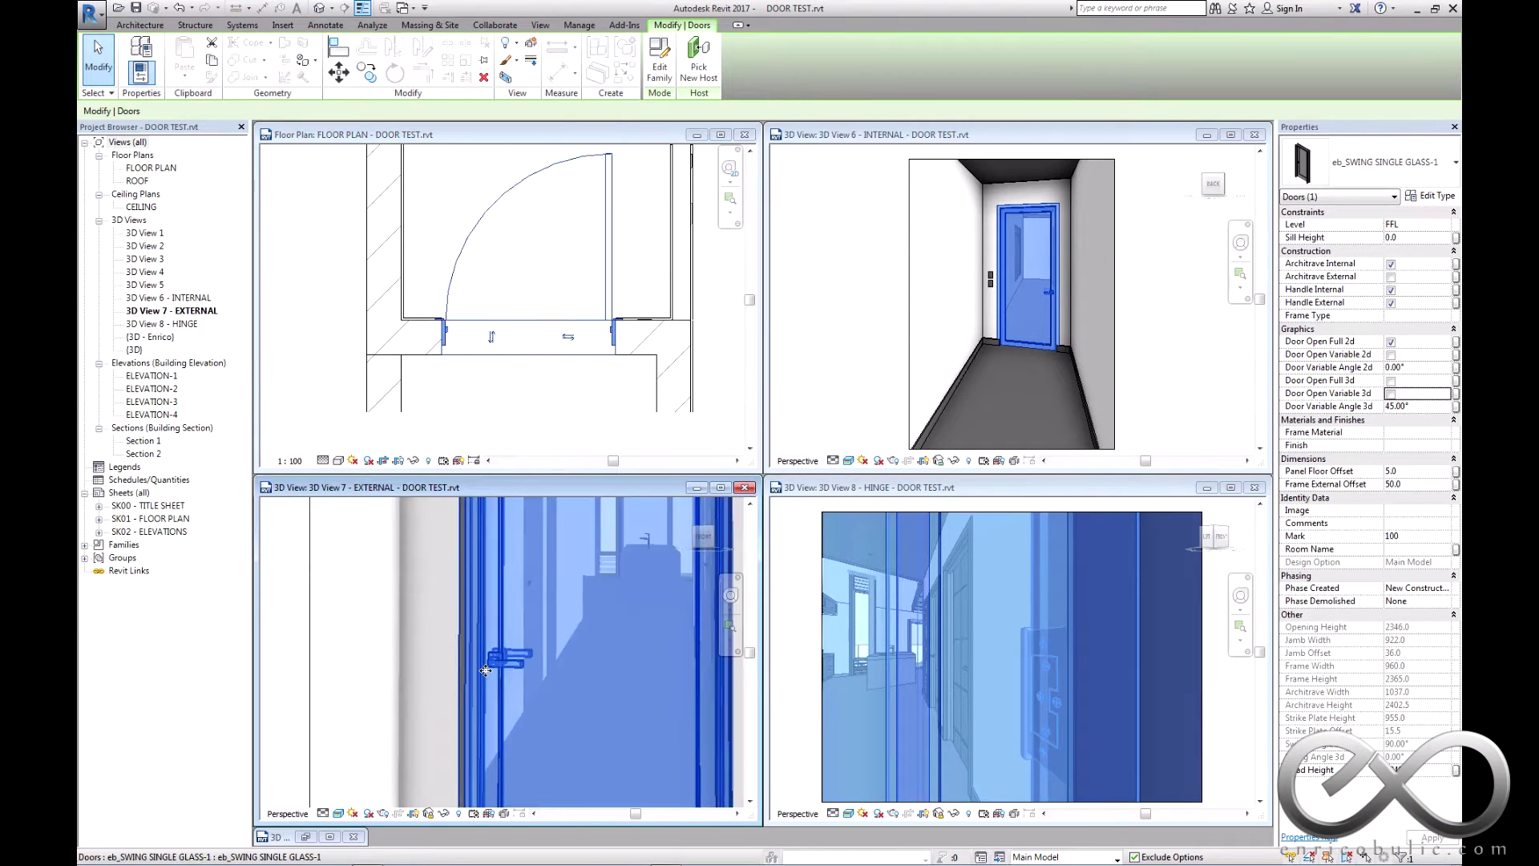
pyautogui.scroll(3, 490, 676)
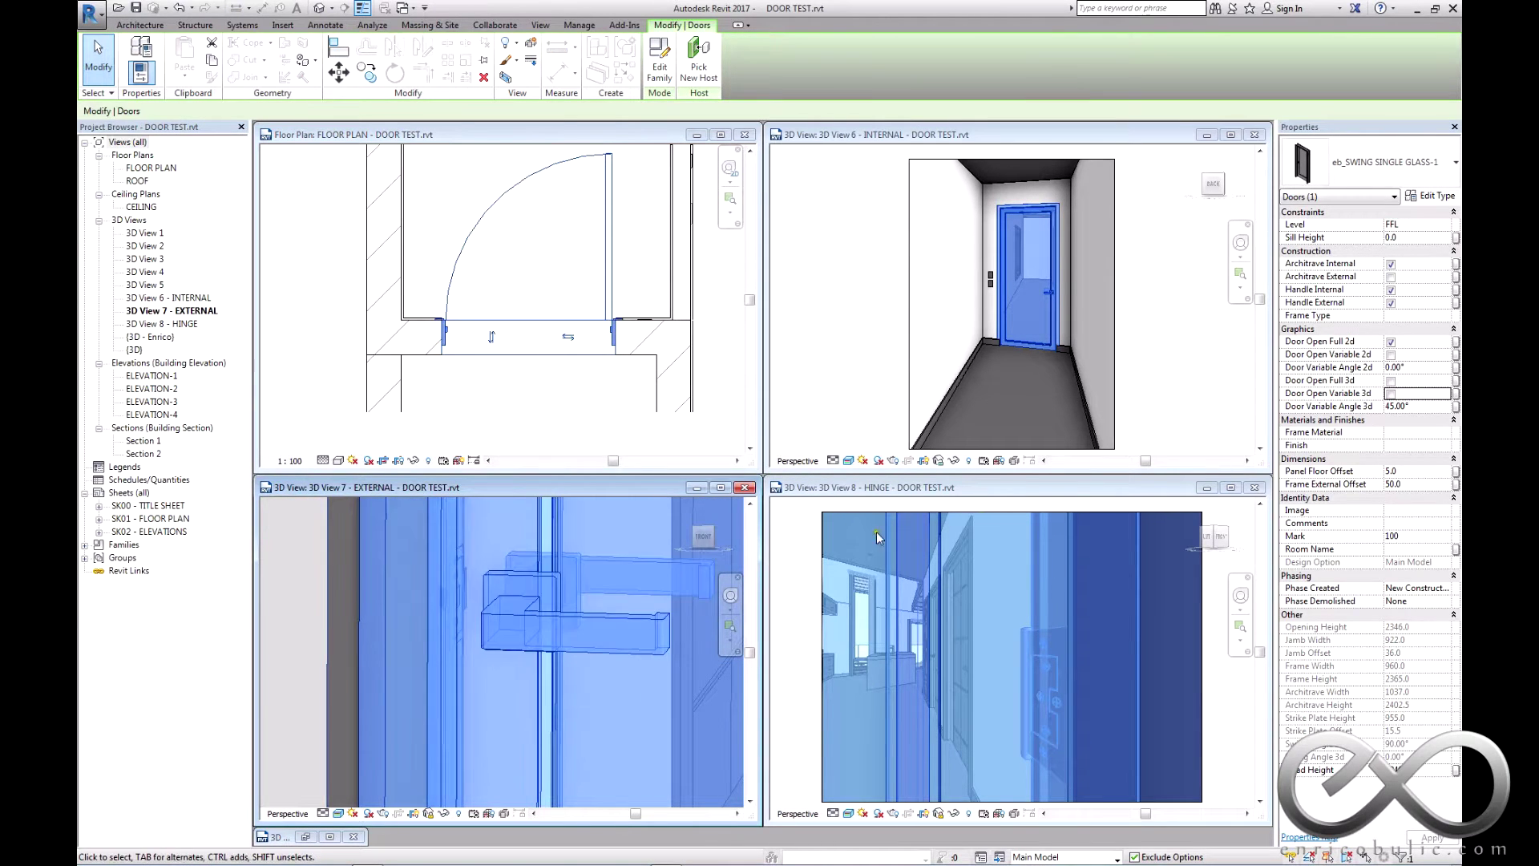
pyautogui.click(1437, 197)
pyautogui.click(811, 463)
pyautogui.write('45')
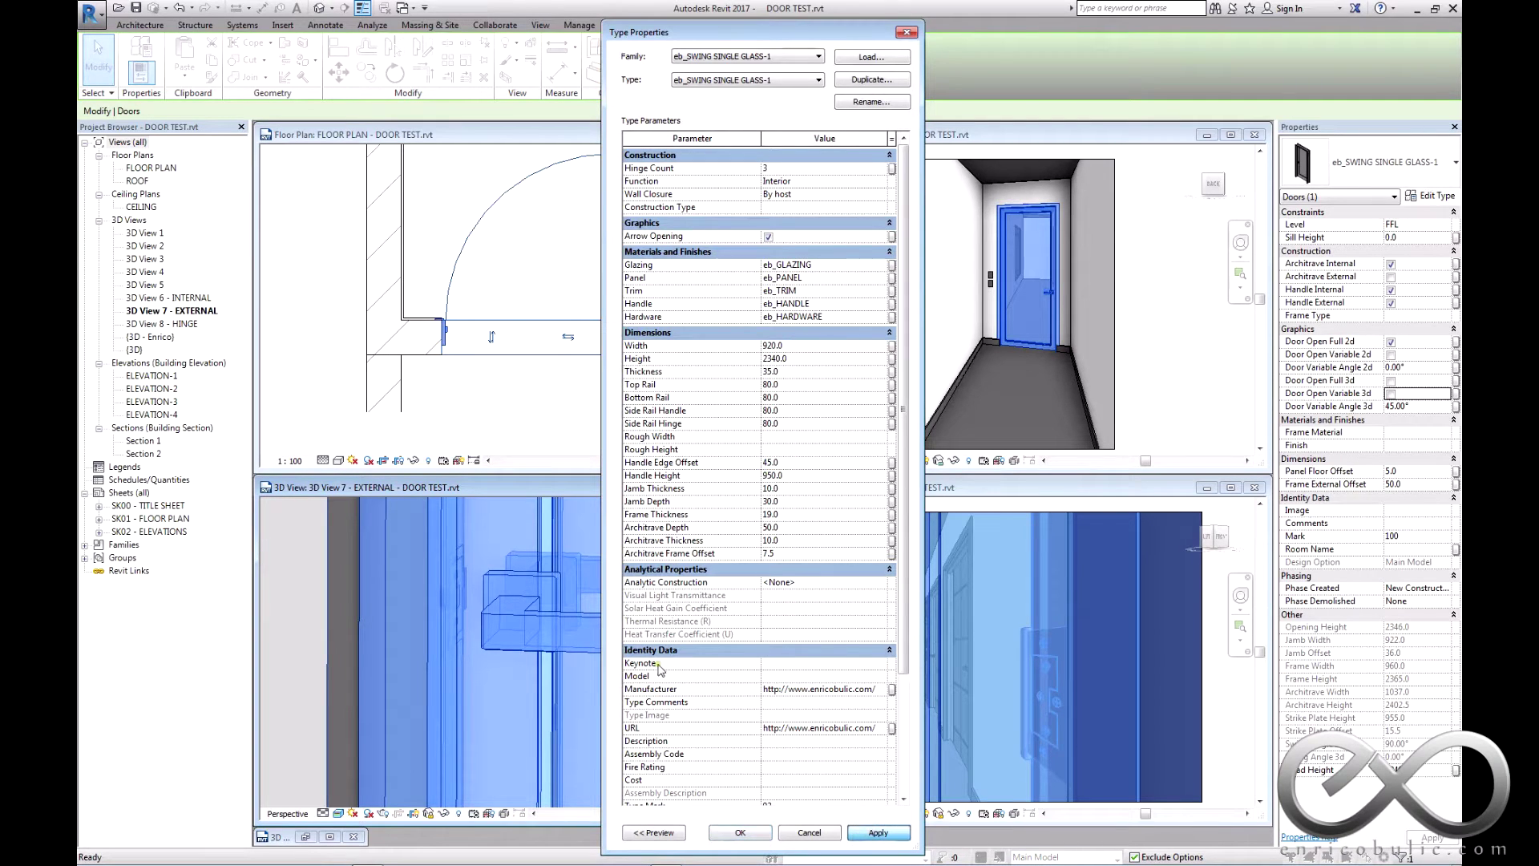
pyautogui.click(740, 832)
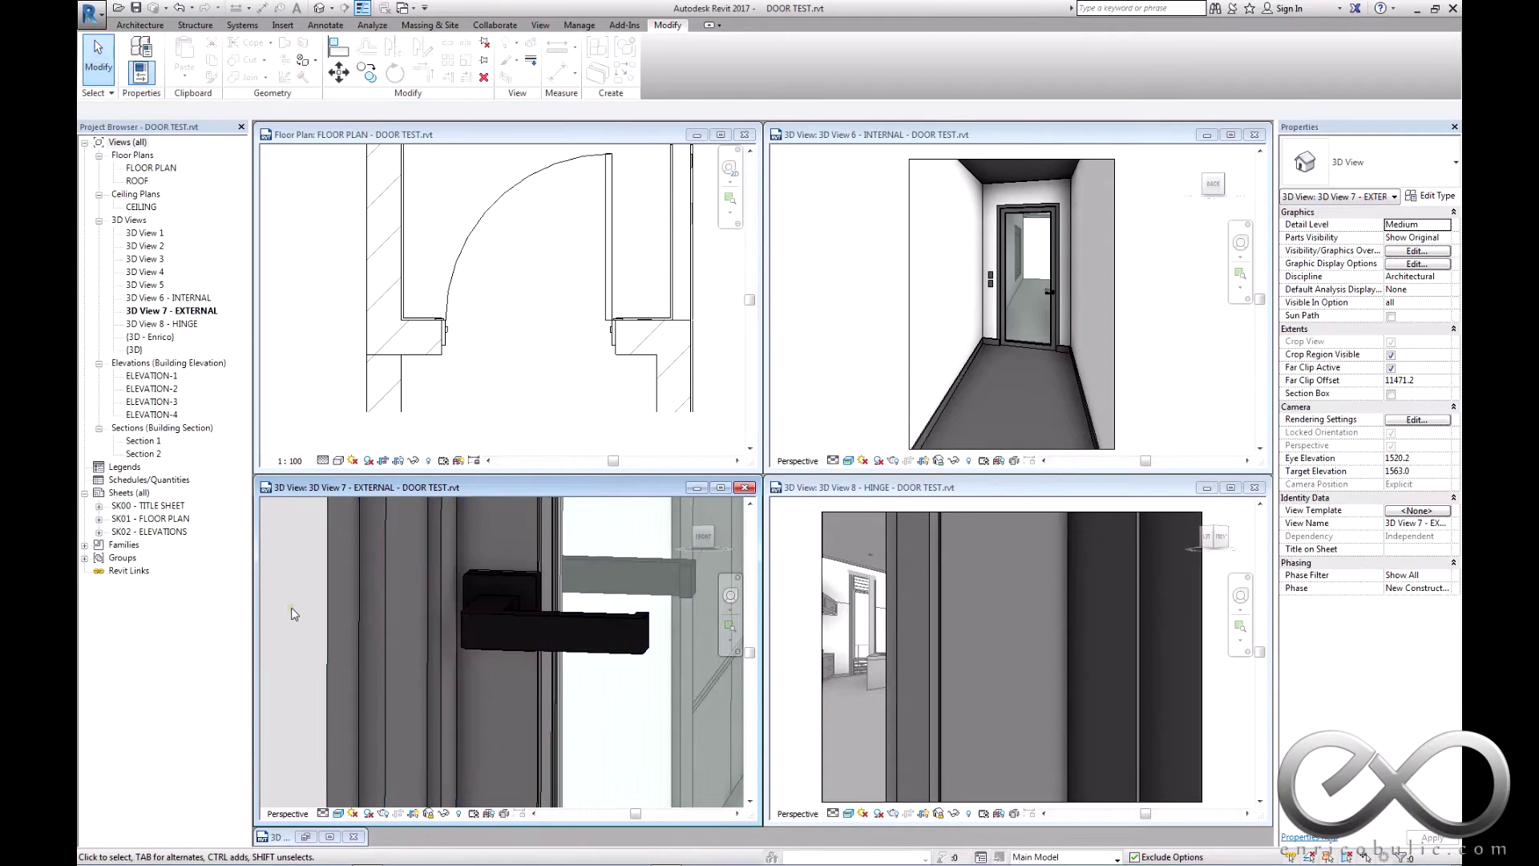
pyautogui.press('z')
pyautogui.press('f')
pyautogui.click(459, 680)
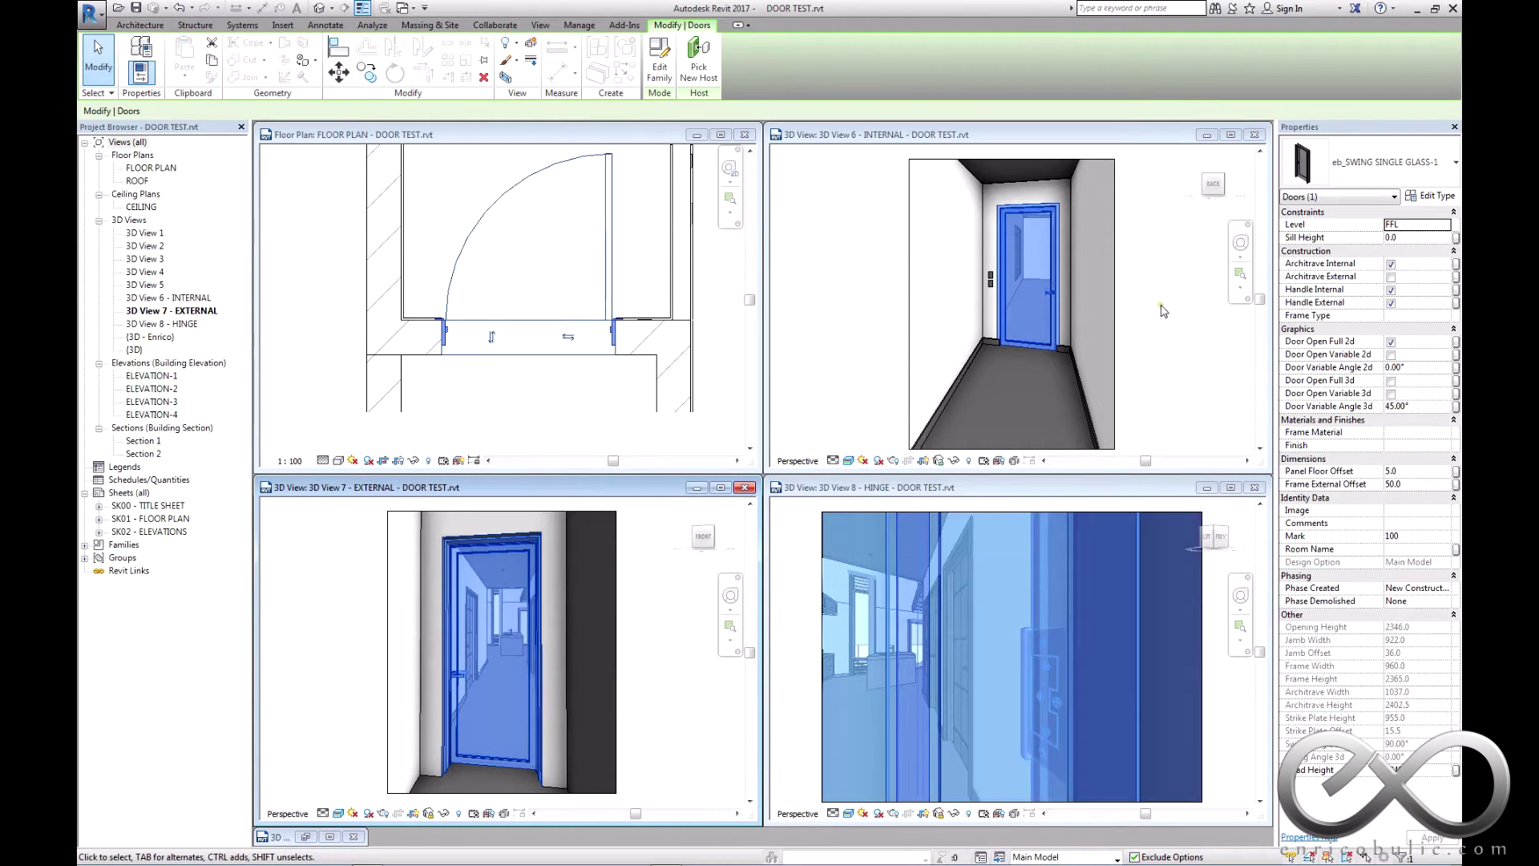
# - Set Handle Edge Offset 60, Top Rail 200, Side Rails 200/600 and Bottom Rail 1200
pyautogui.click(1431, 196)
pyautogui.click(808, 463)
pyautogui.write('600')
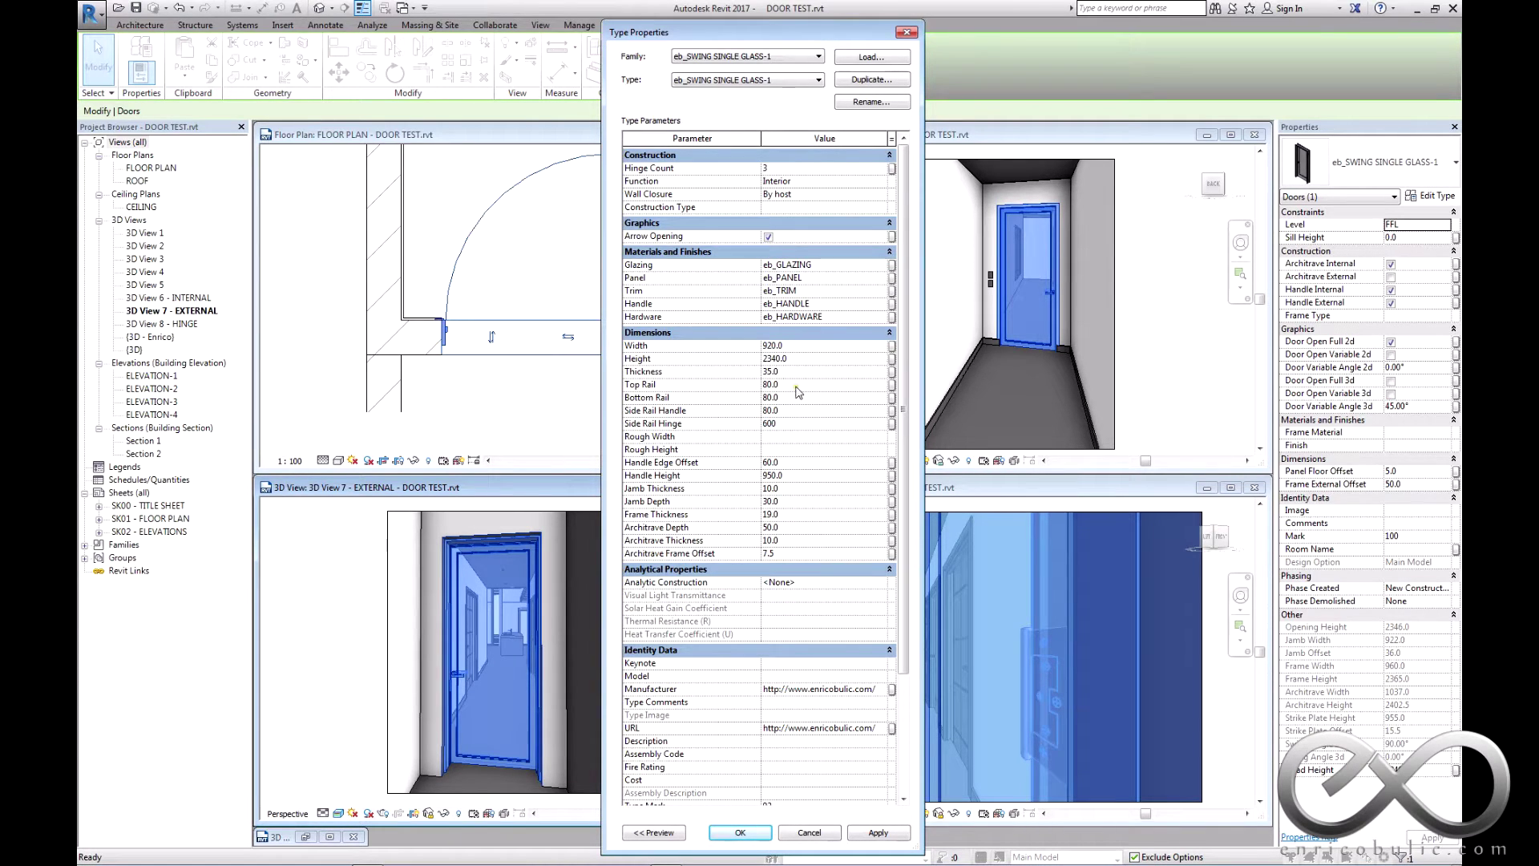
pyautogui.click(797, 388)
pyautogui.click(796, 411)
pyautogui.click(796, 399)
pyautogui.click(739, 832)
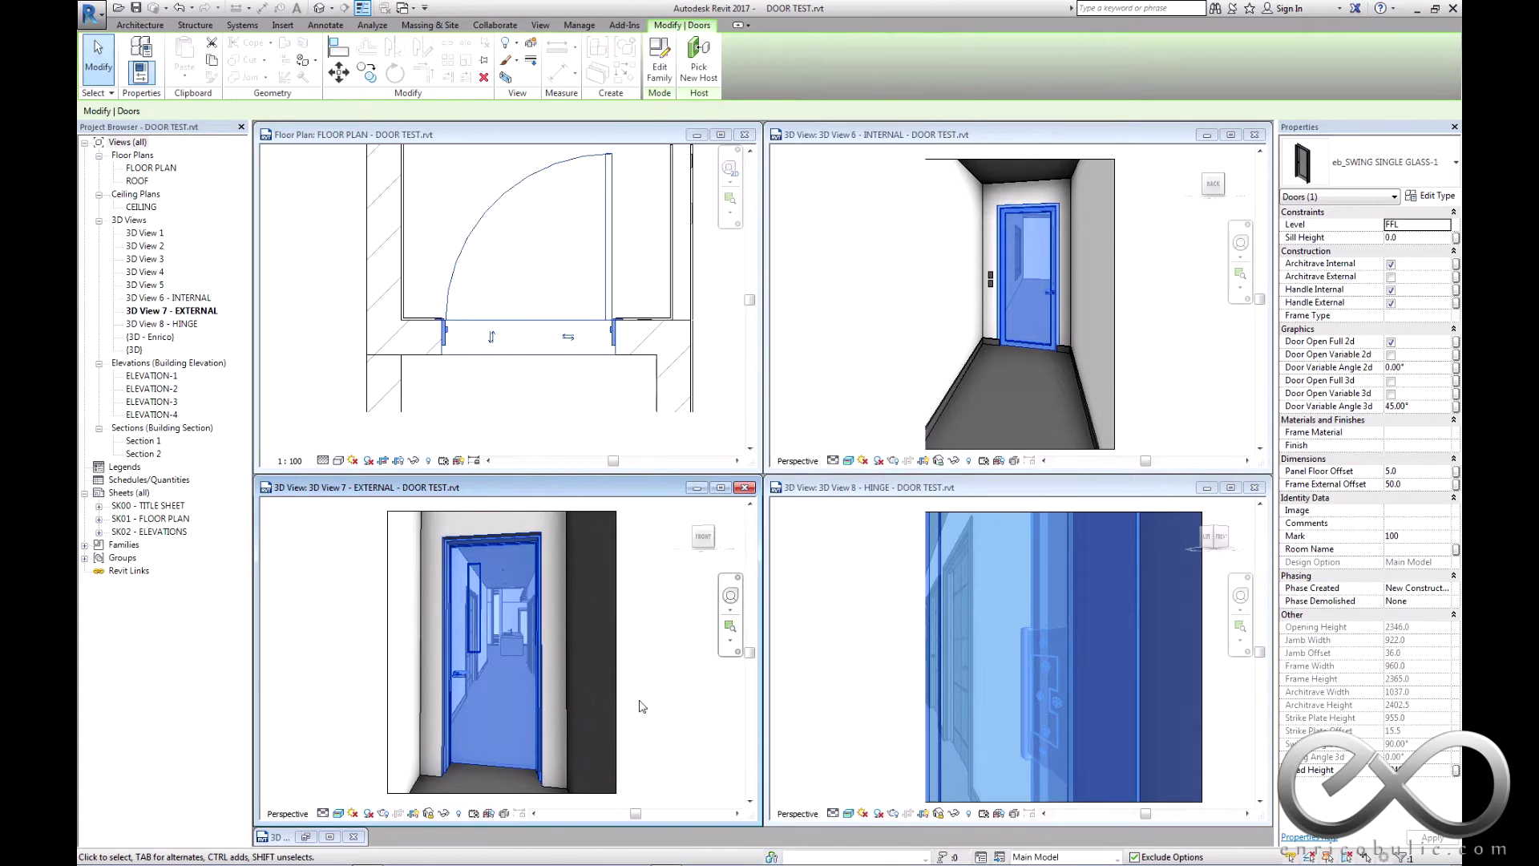
# - Show the door swung open 110° in 3D using Door Open Variable 3d
pyautogui.press('Escape')
pyautogui.click(463, 677)
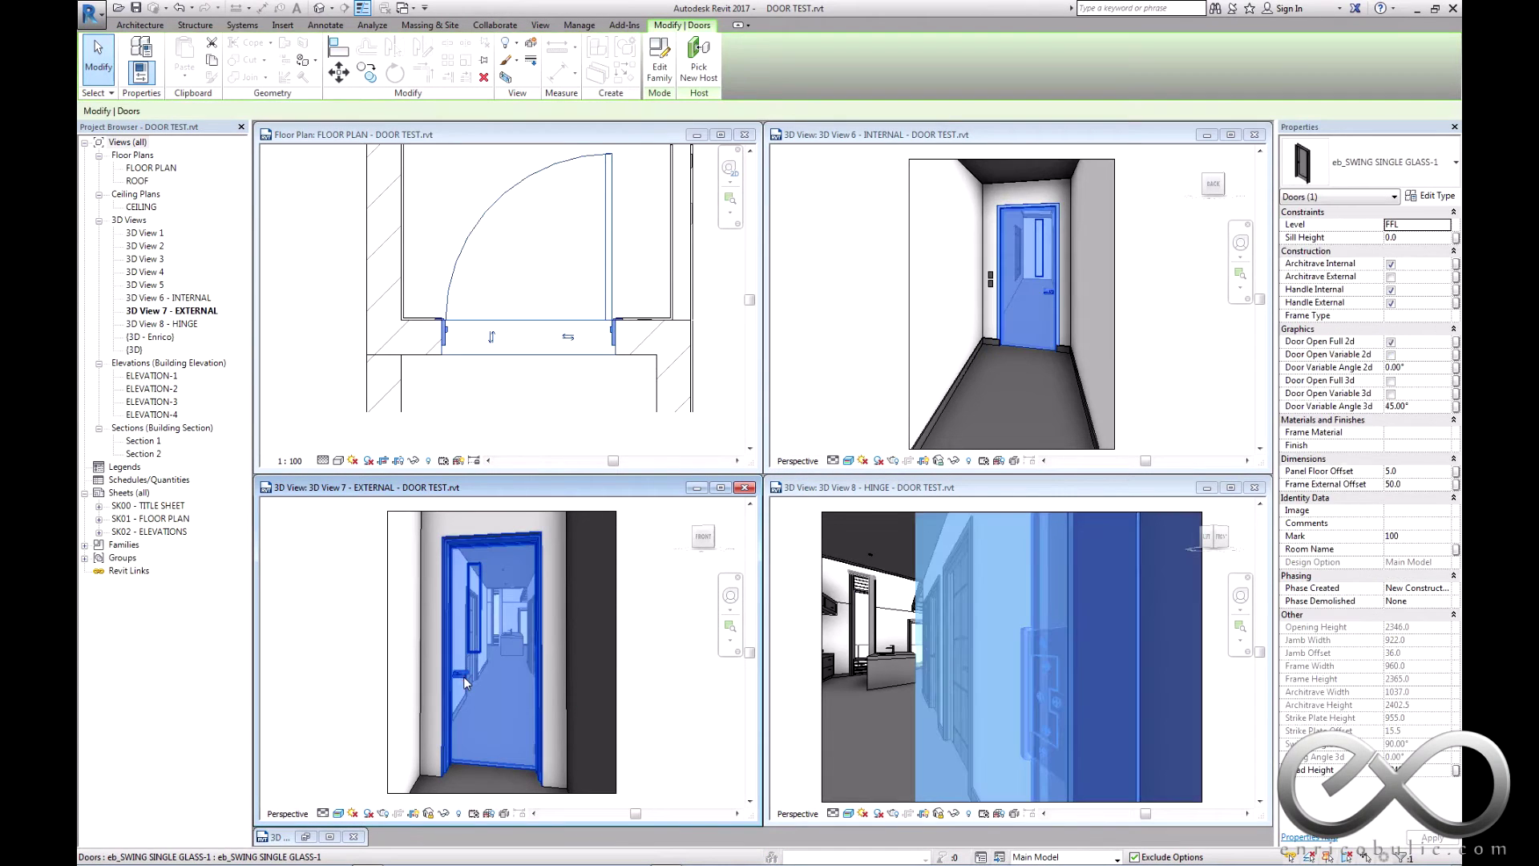
pyautogui.click(1391, 394)
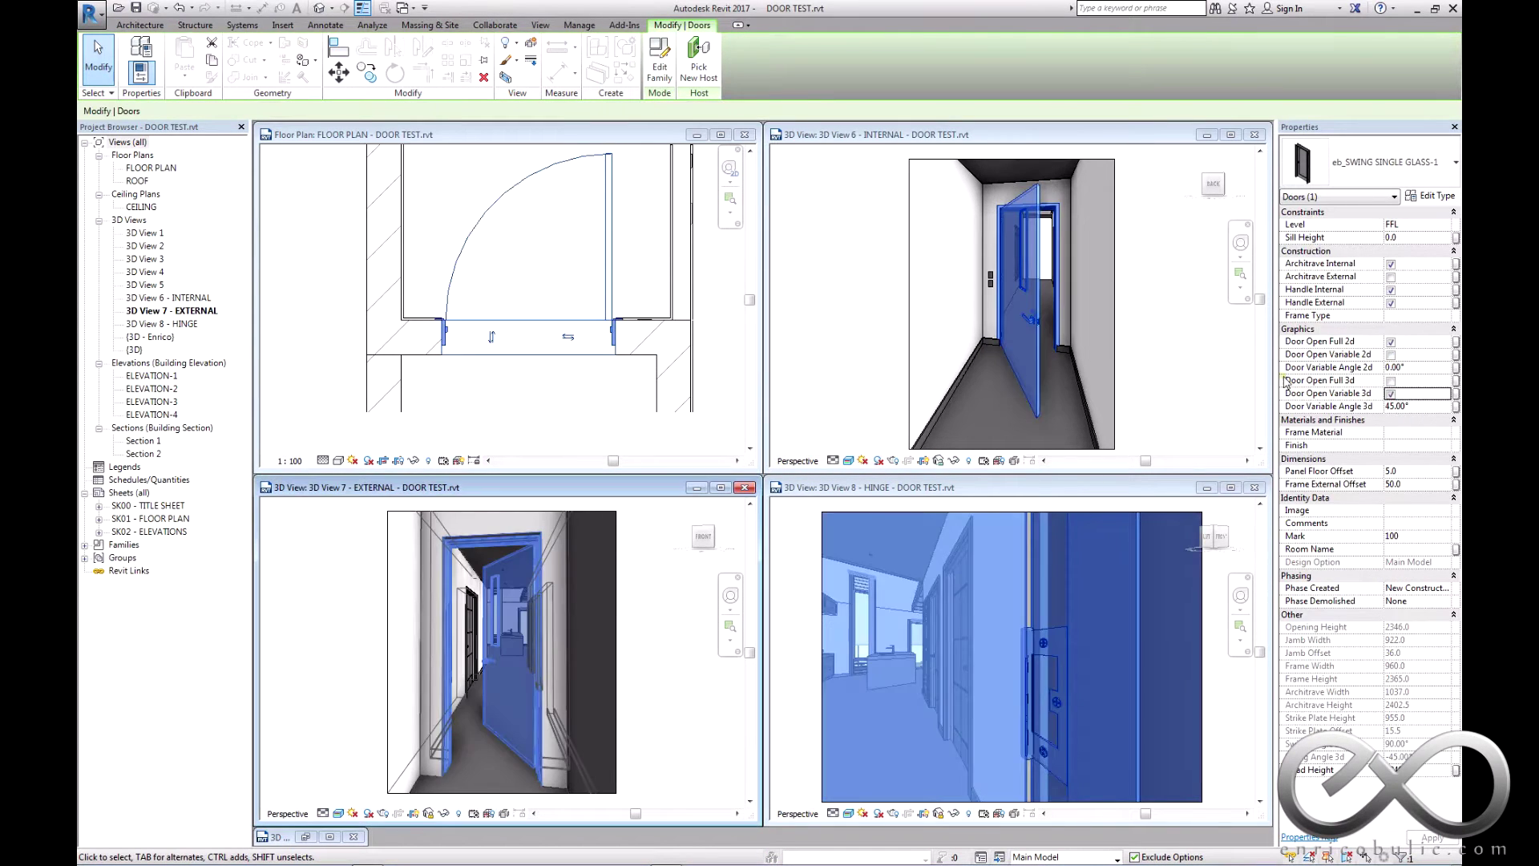
pyautogui.click(1425, 406)
pyautogui.write('110')
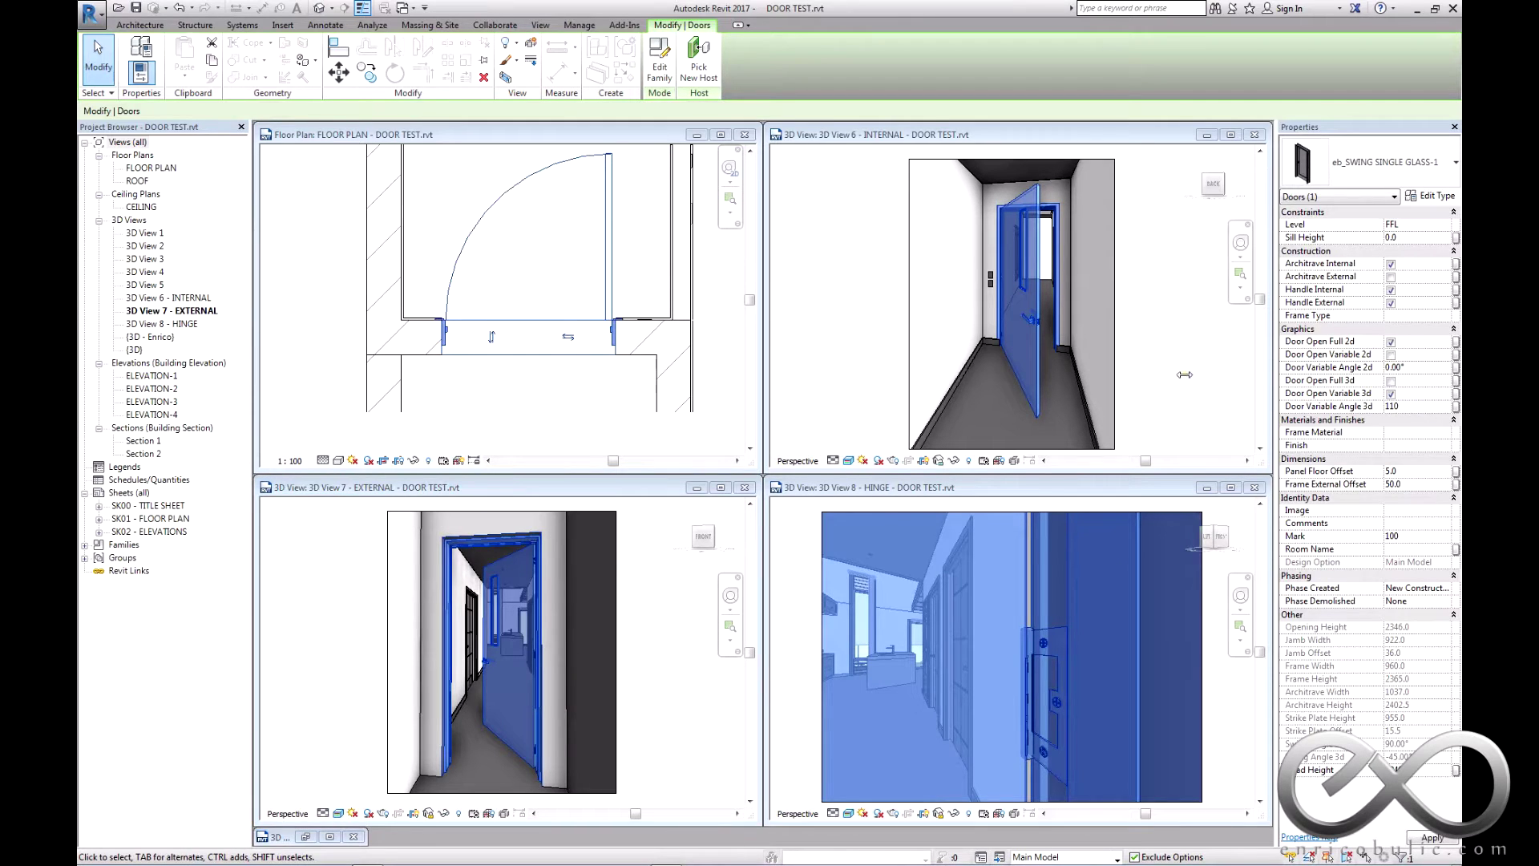
pyautogui.press('Return')
pyautogui.click(1391, 393)
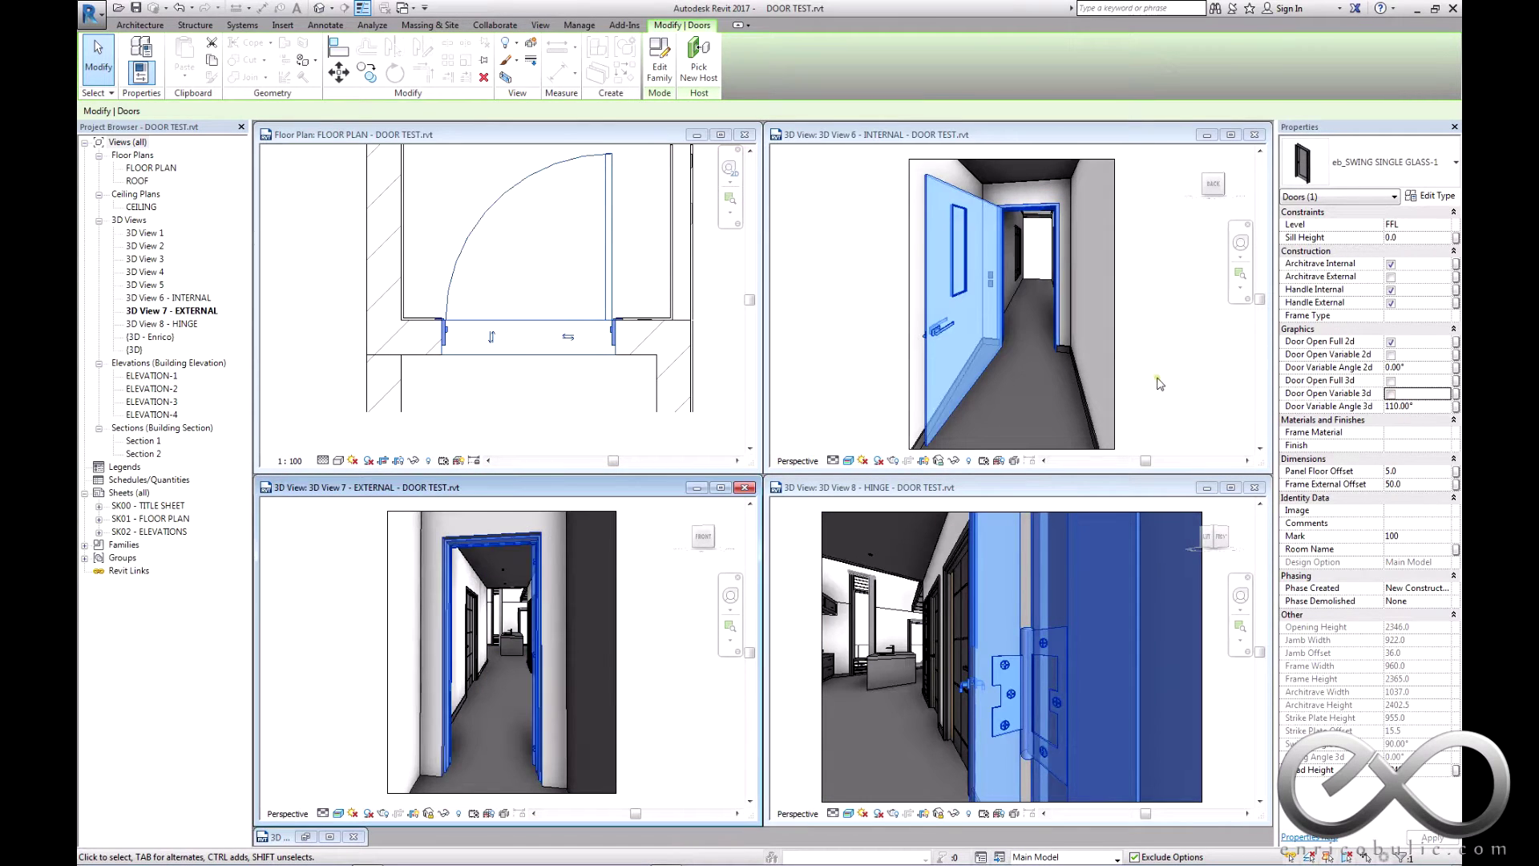
# - Preview a Handle Height of 1100, then apply 950 as the door type's handle height
pyautogui.click(1165, 382)
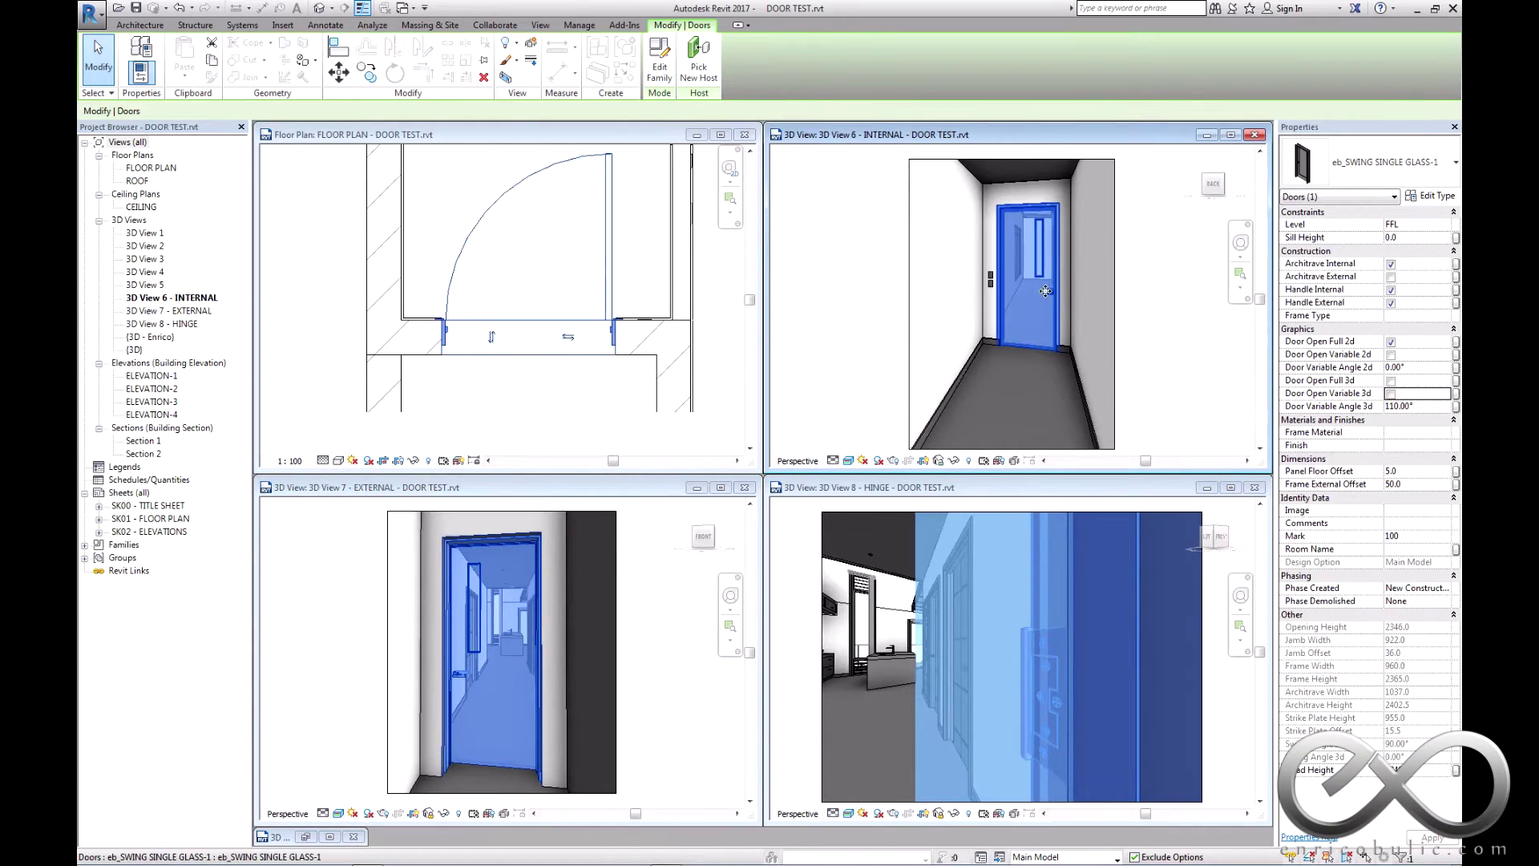
pyautogui.click(1433, 196)
pyautogui.click(800, 476)
pyautogui.write('1100')
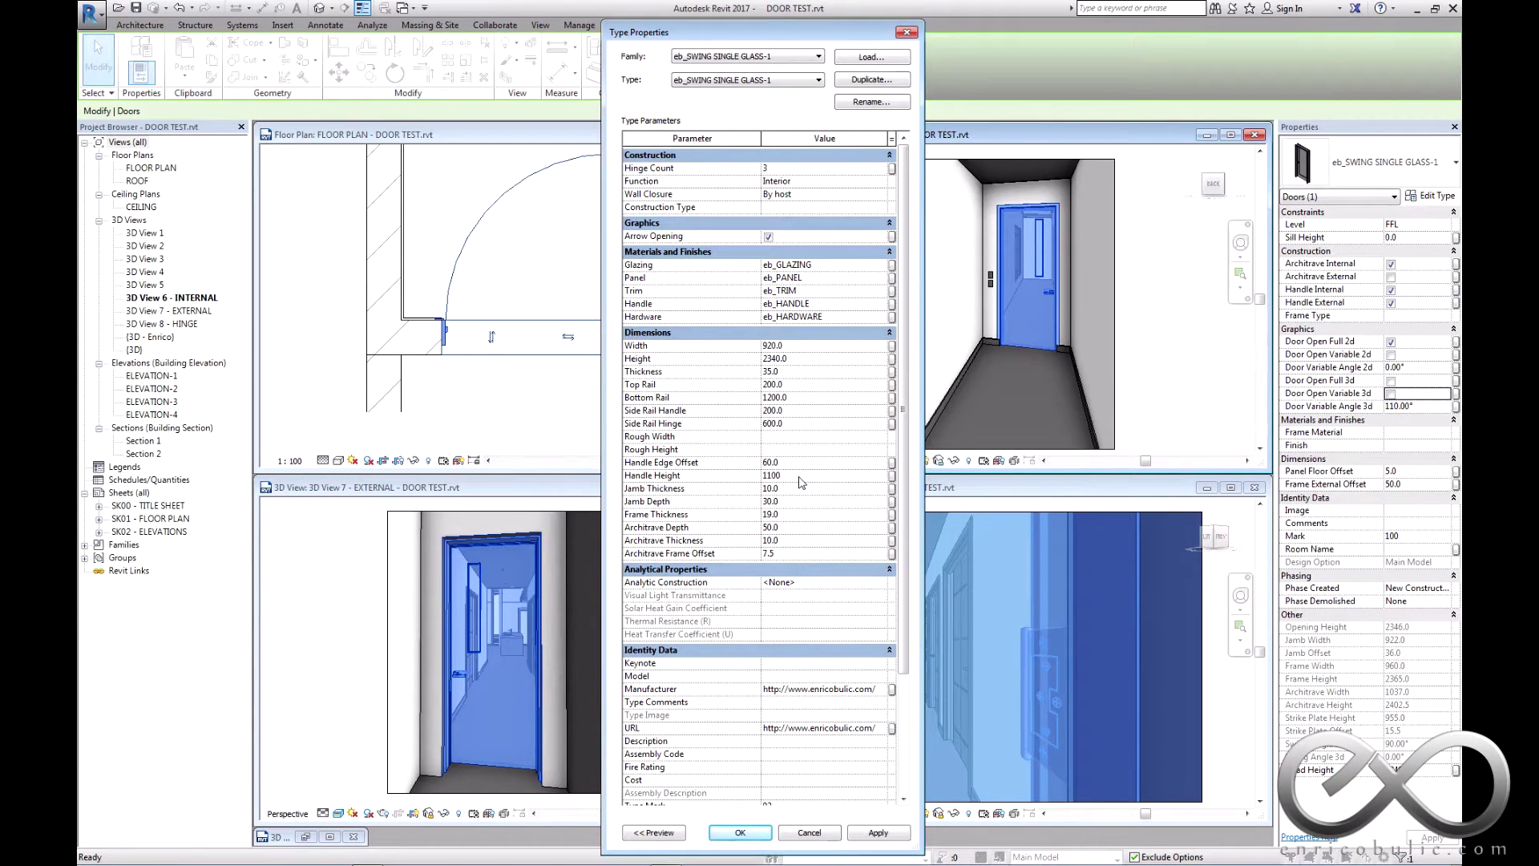
pyautogui.click(870, 832)
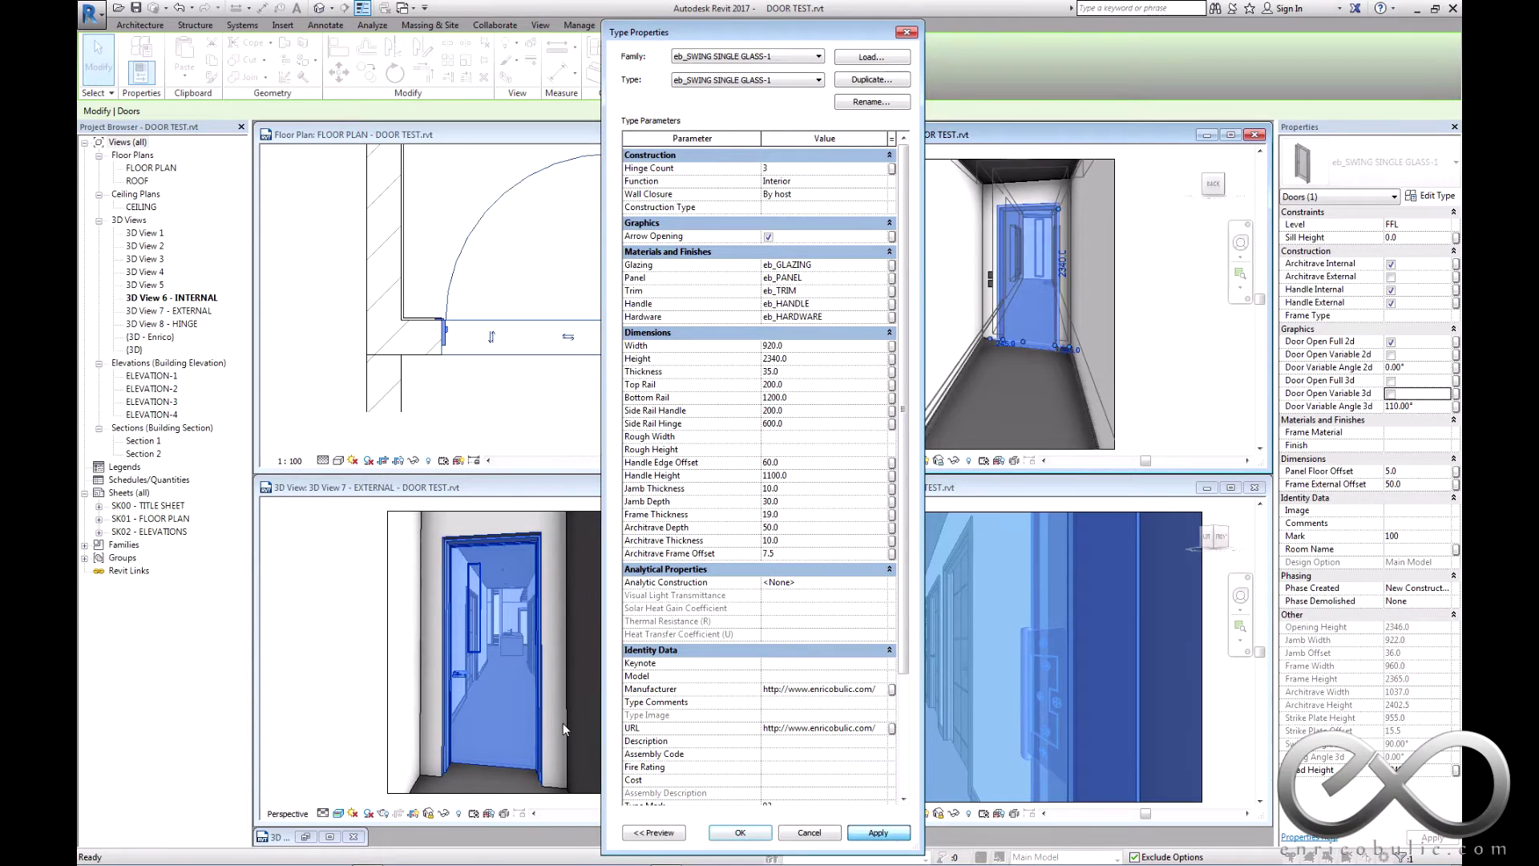
pyautogui.click(792, 477)
pyautogui.write('9')
pyautogui.click(864, 833)
pyautogui.click(750, 834)
# - Reselect the door in the floor plan
pyautogui.click(559, 397)
pyautogui.scroll(3, 629, 361)
pyautogui.scroll(2, 625, 358)
pyautogui.scroll(2, 625, 358)
pyautogui.click(500, 316)
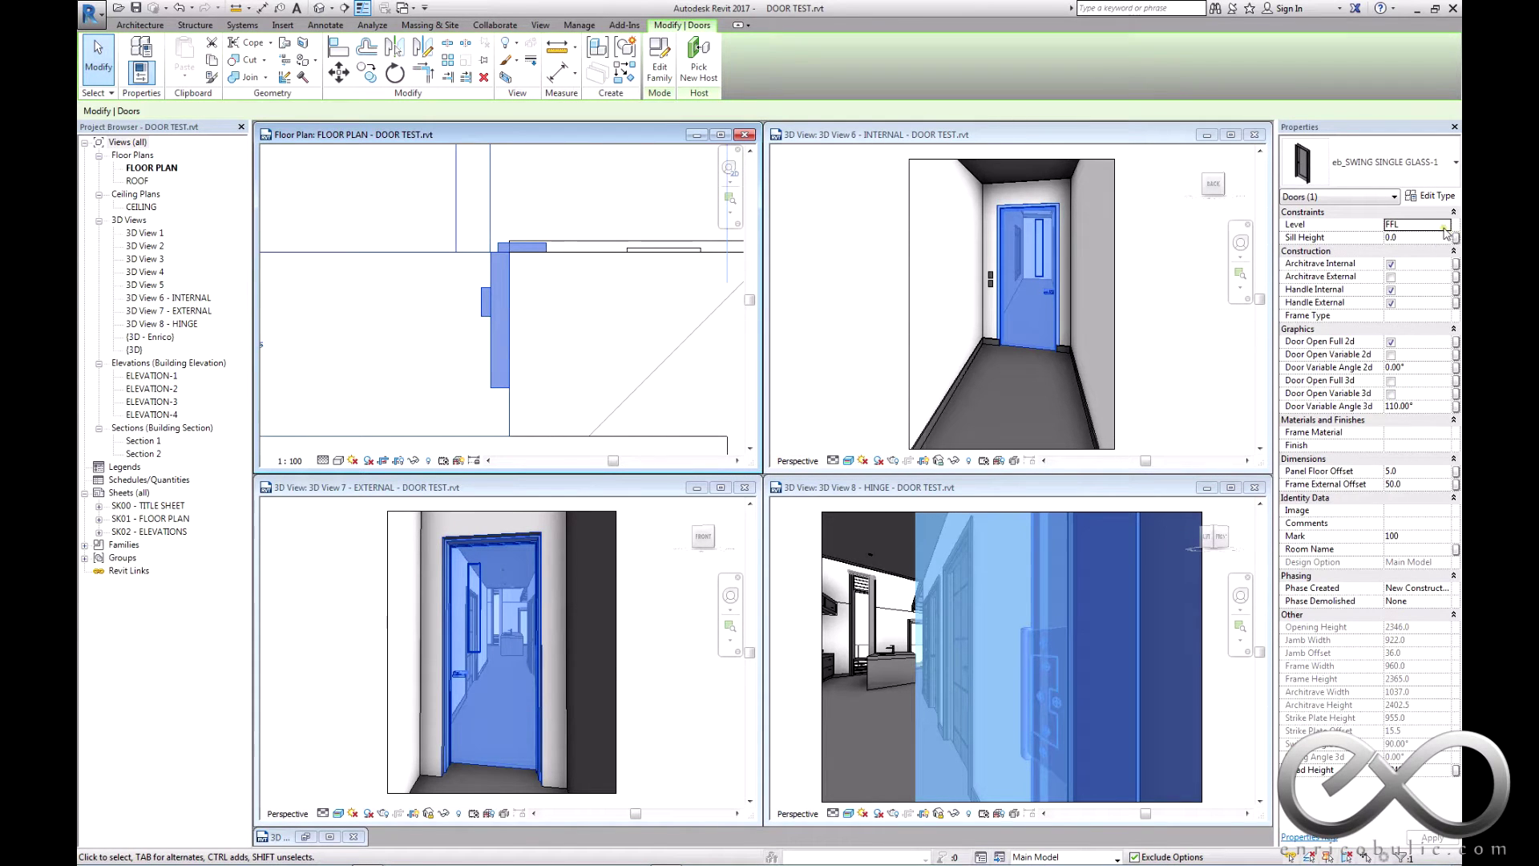
# - Try a Jamb Depth of 50, then set it back to 30
pyautogui.click(1430, 196)
pyautogui.moveTo(736, 37); pyautogui.dragTo(885, 42)
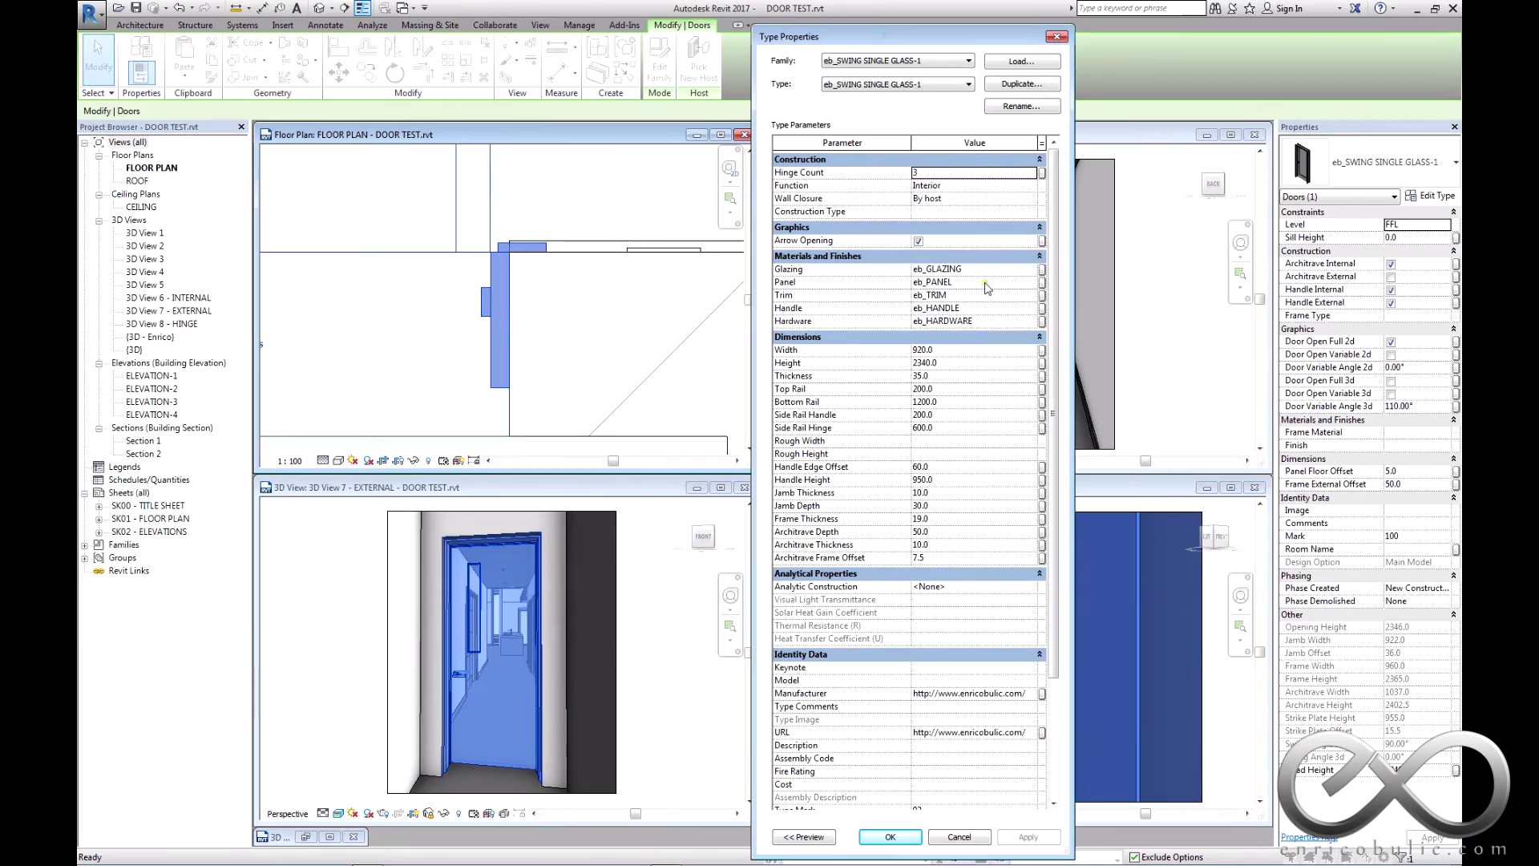
pyautogui.click(960, 507)
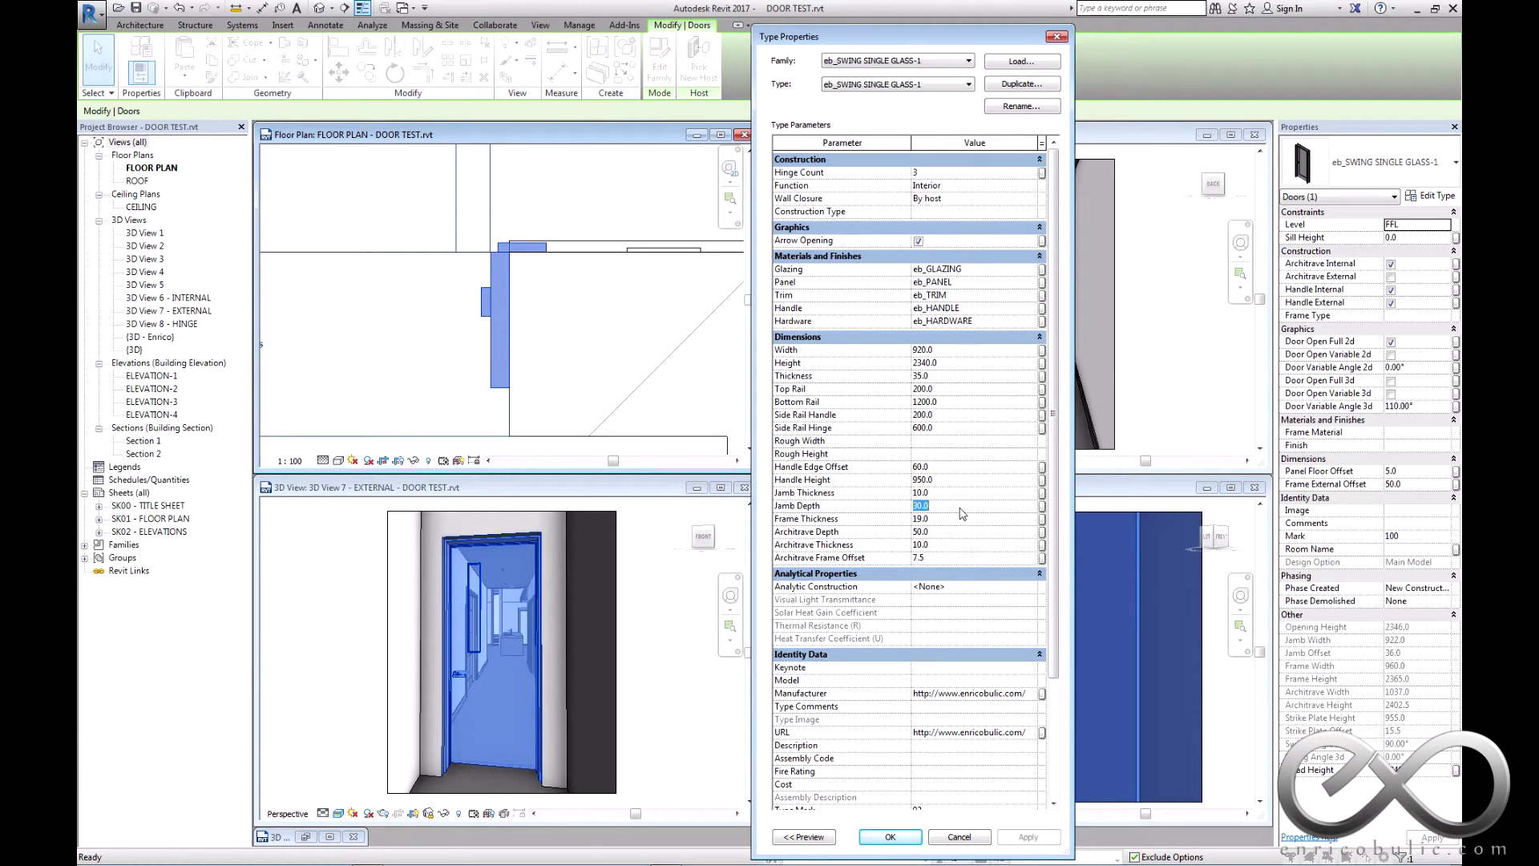
pyautogui.write('50')
pyautogui.click(1029, 837)
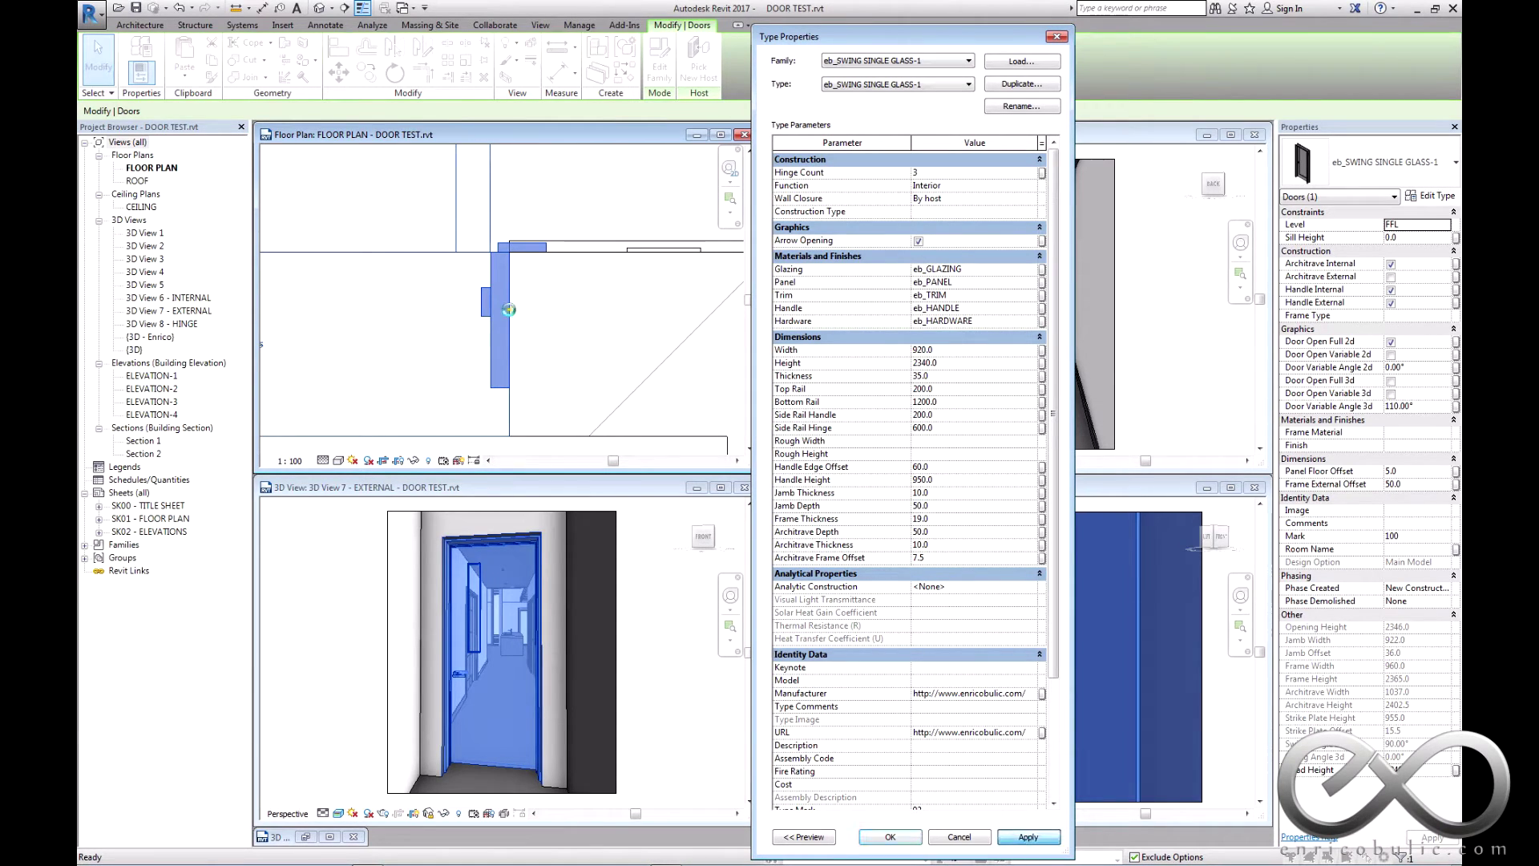
pyautogui.click(968, 507)
pyautogui.write('30')
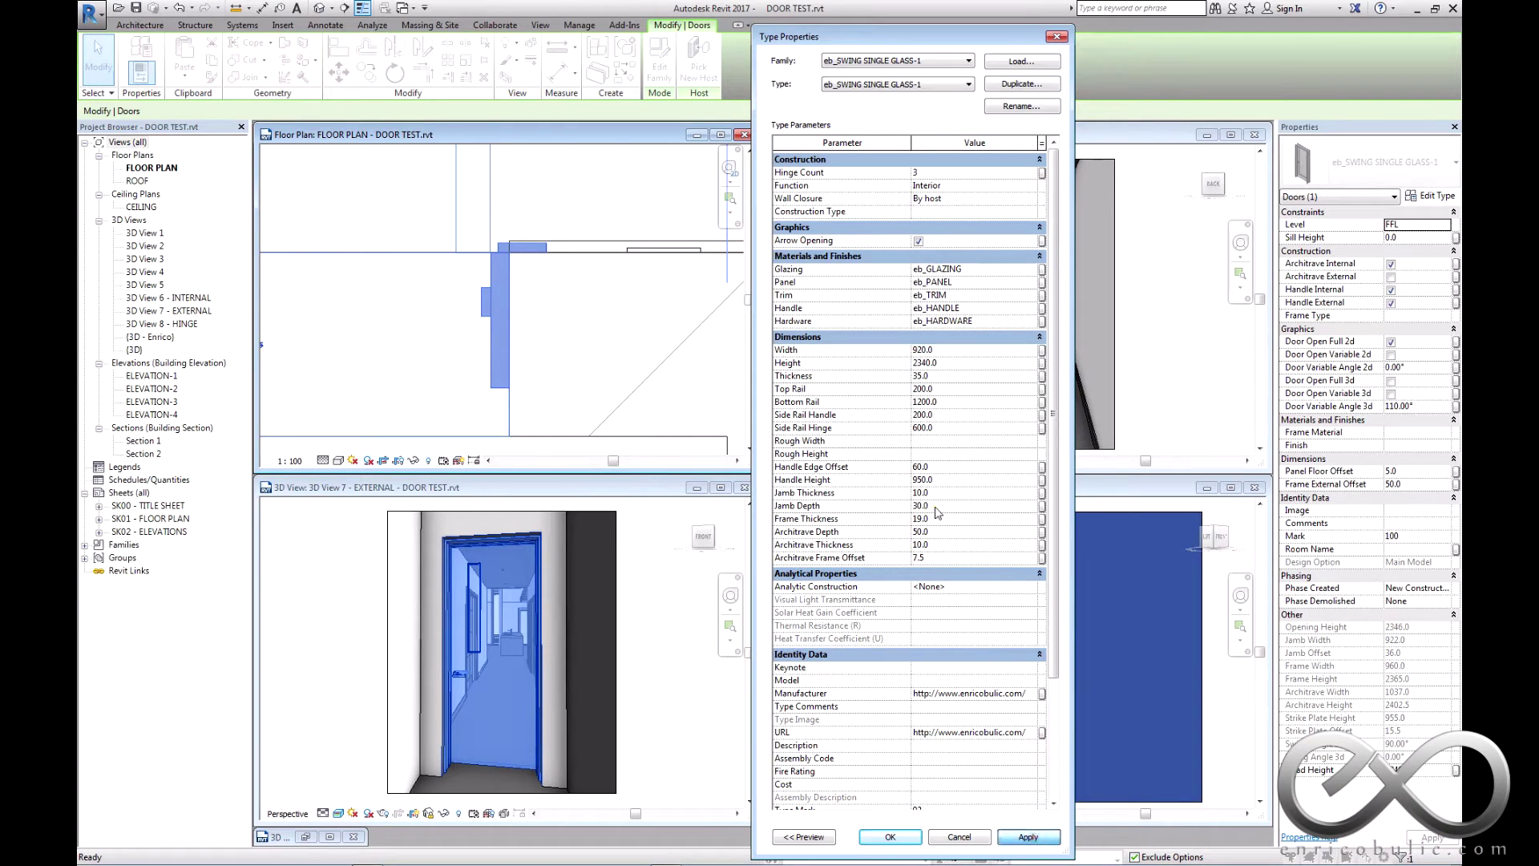
pyautogui.press('Return')
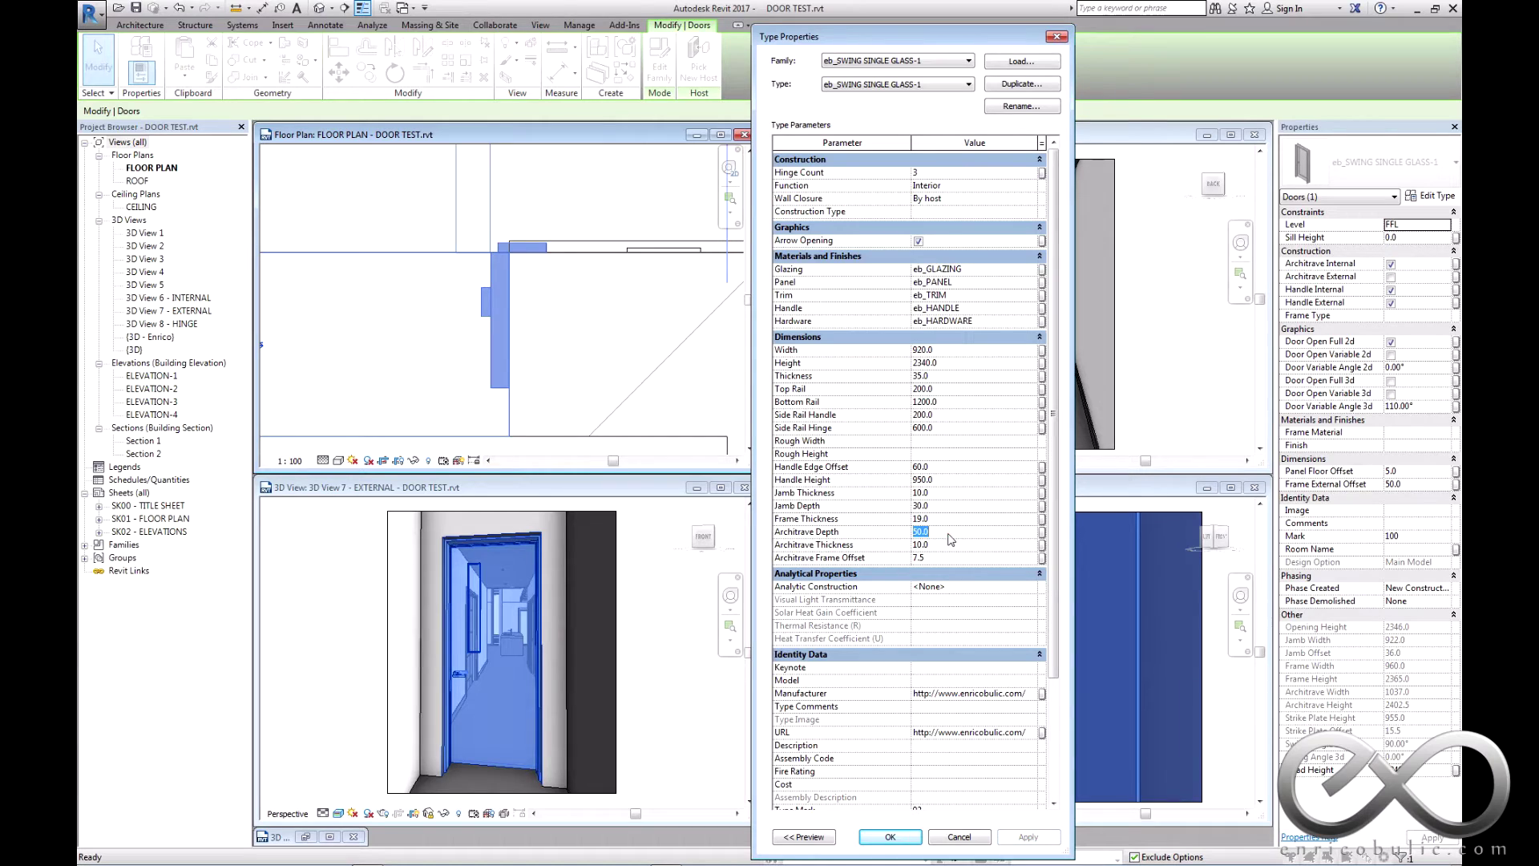
# - Preview Architrave Depth 80 and Architrave Thickness 25
pyautogui.write('80')
pyautogui.click(1029, 837)
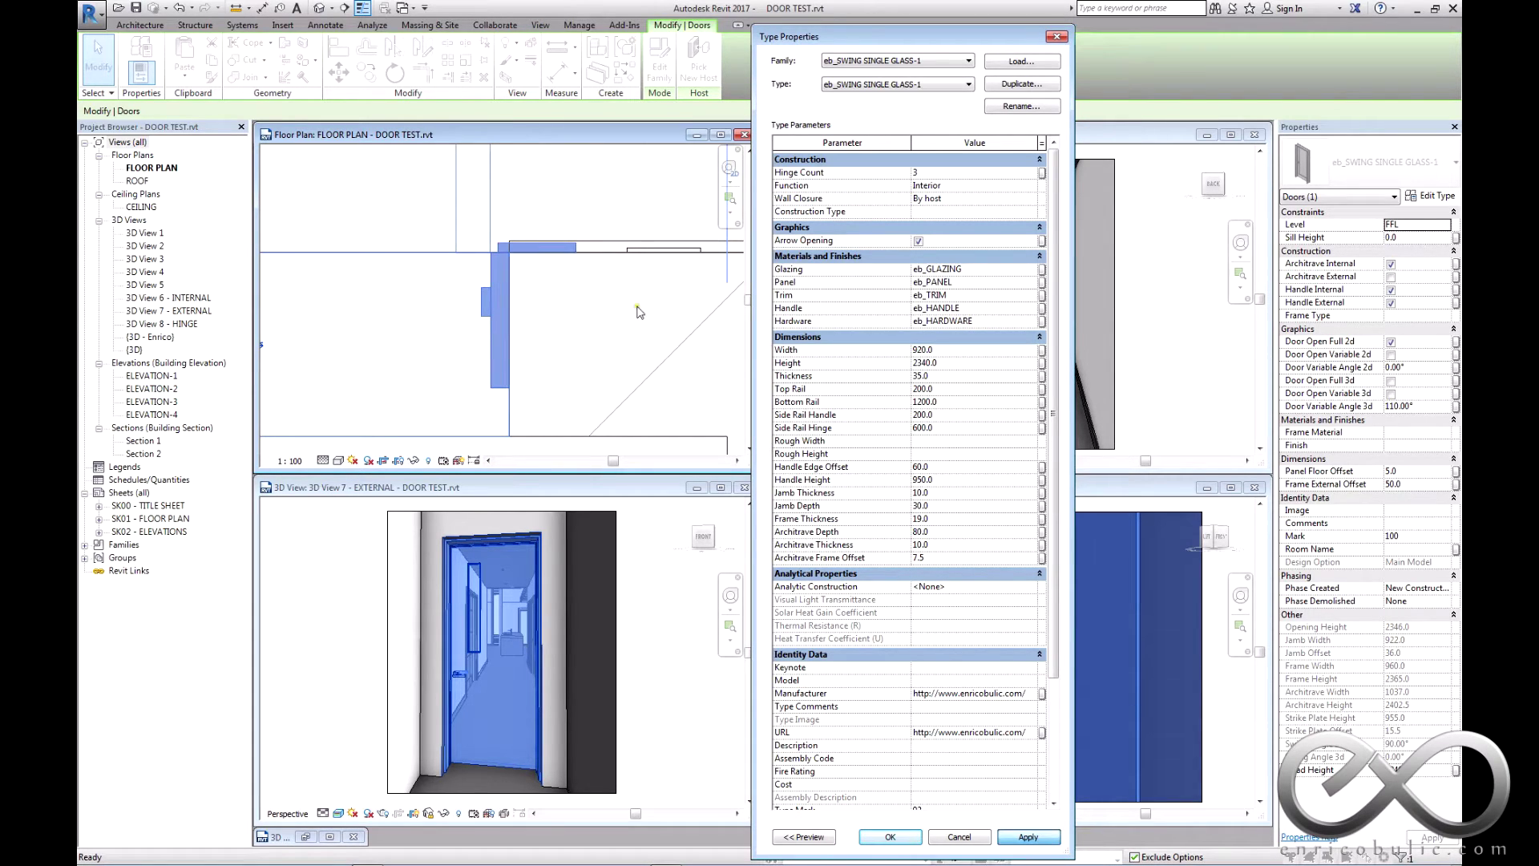
pyautogui.click(950, 548)
pyautogui.write('25')
pyautogui.click(1023, 837)
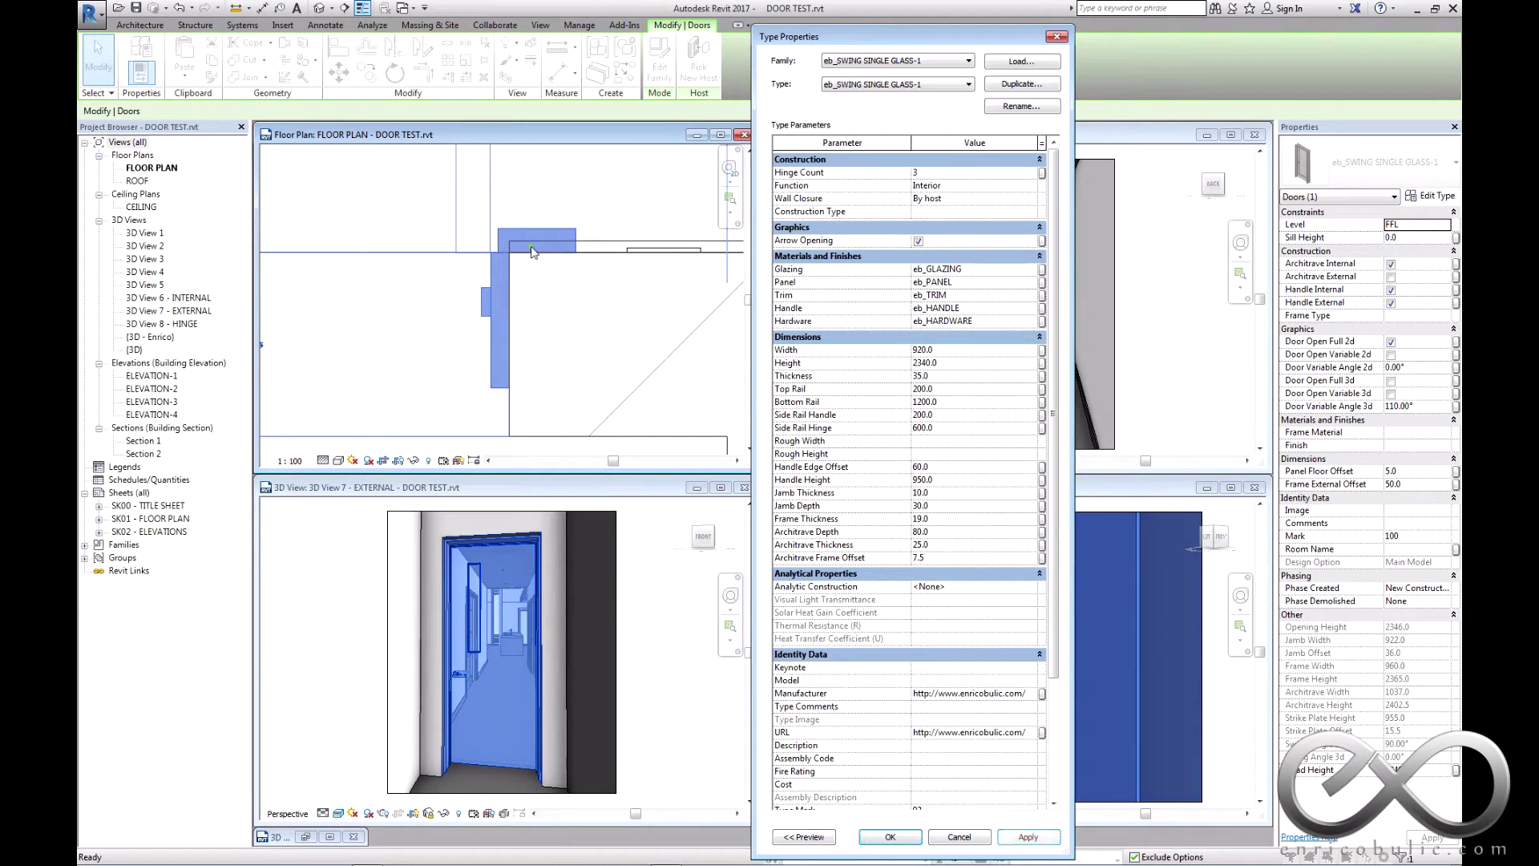
# - Try Architrave Frame Offset values 12 and 20, settling on 5
pyautogui.click(961, 559)
pyautogui.write('12')
pyautogui.click(1020, 837)
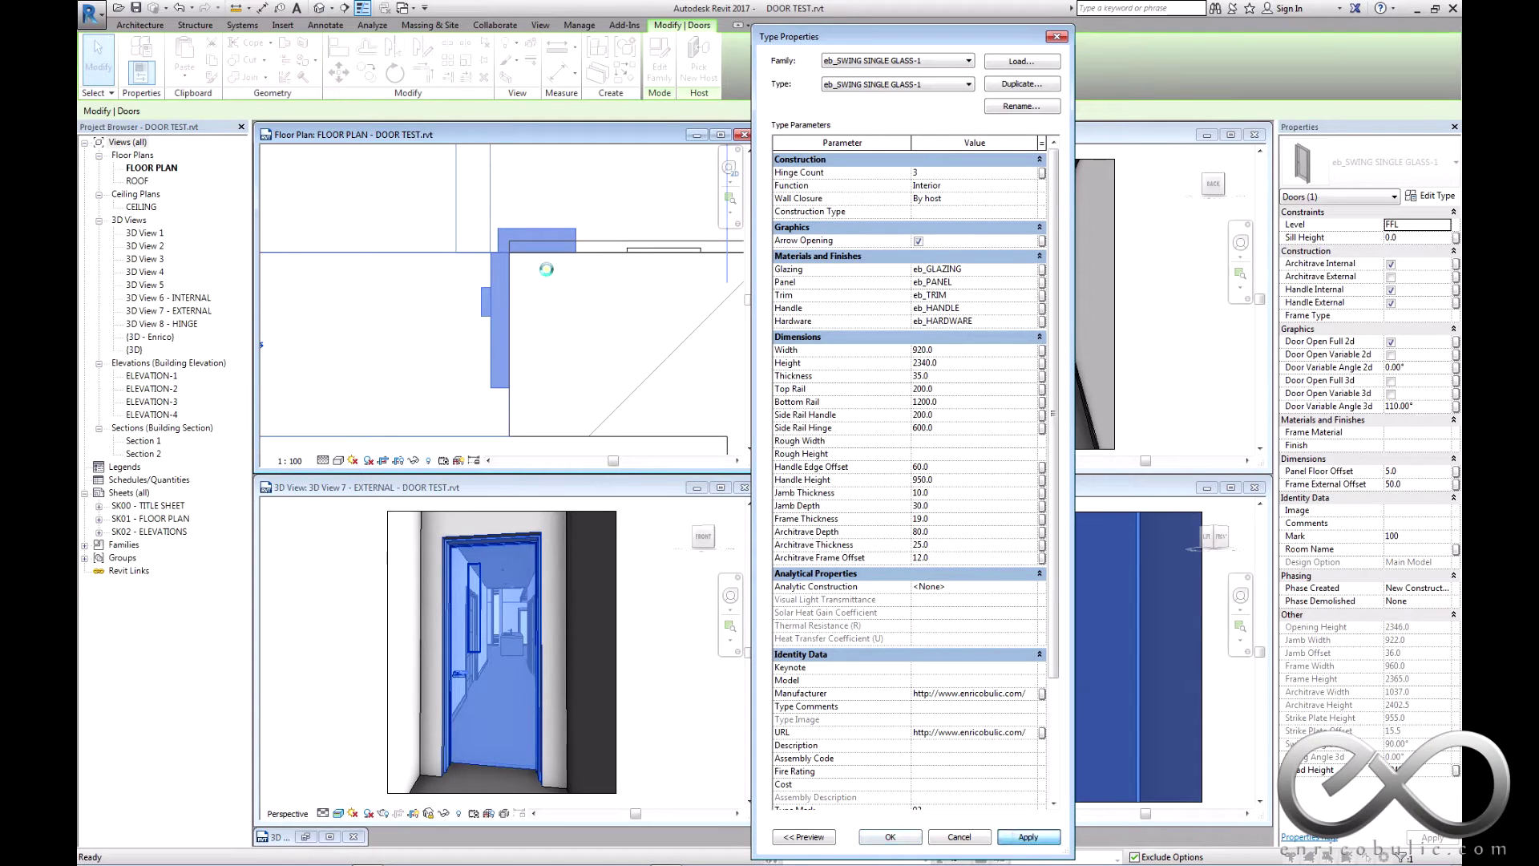
pyautogui.click(961, 559)
pyautogui.write('20')
pyautogui.click(1028, 837)
pyautogui.click(946, 562)
pyautogui.click(1028, 837)
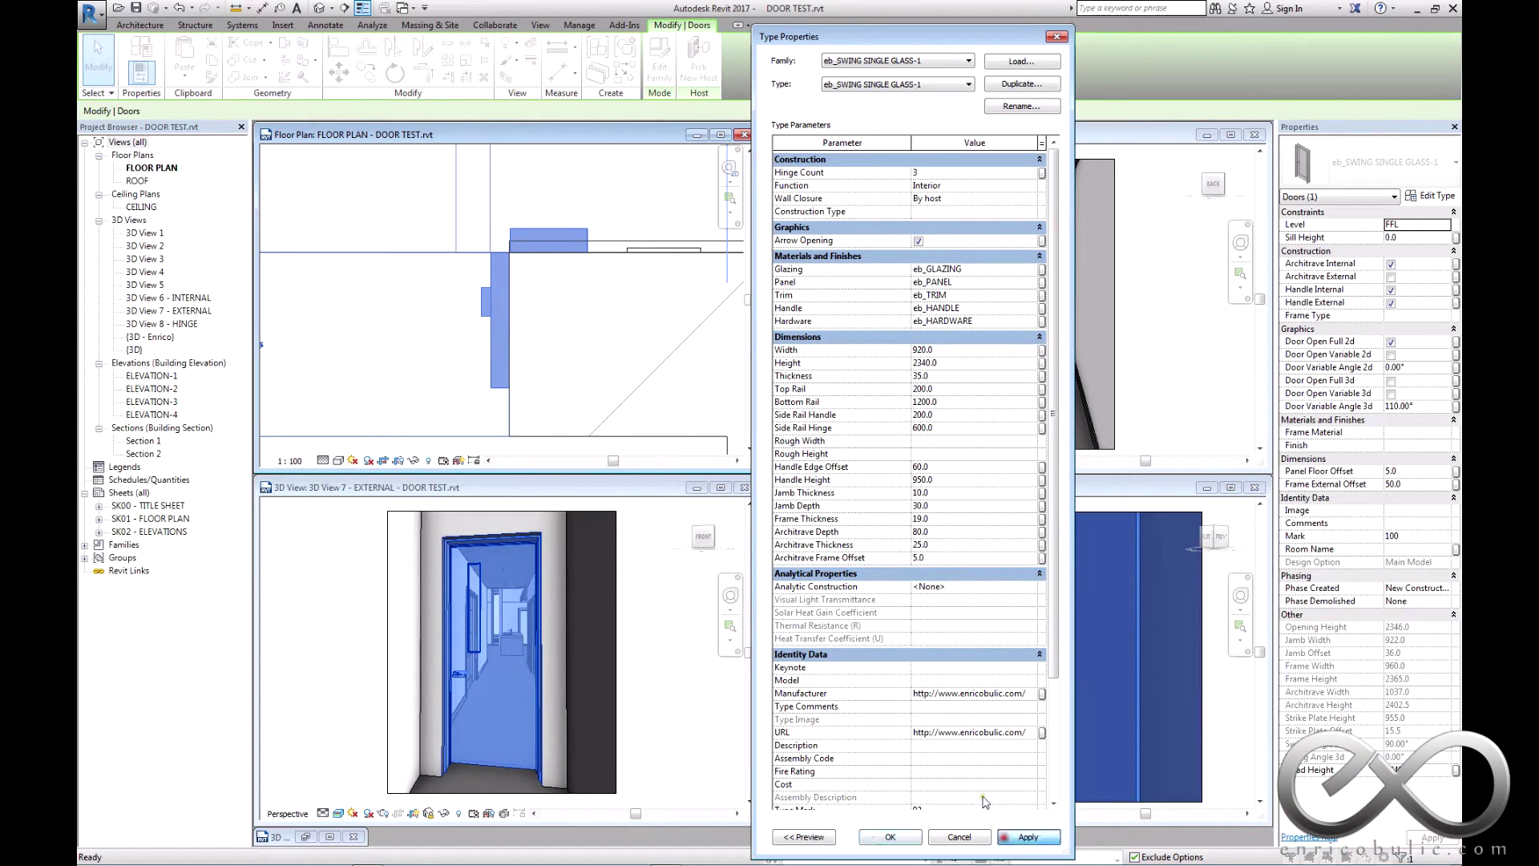
# - Set Architrave Thickness to 10 and try Frame Thickness 25 before returning it to 19
pyautogui.click(948, 545)
pyautogui.write('10')
pyautogui.click(947, 533)
pyautogui.write('50')
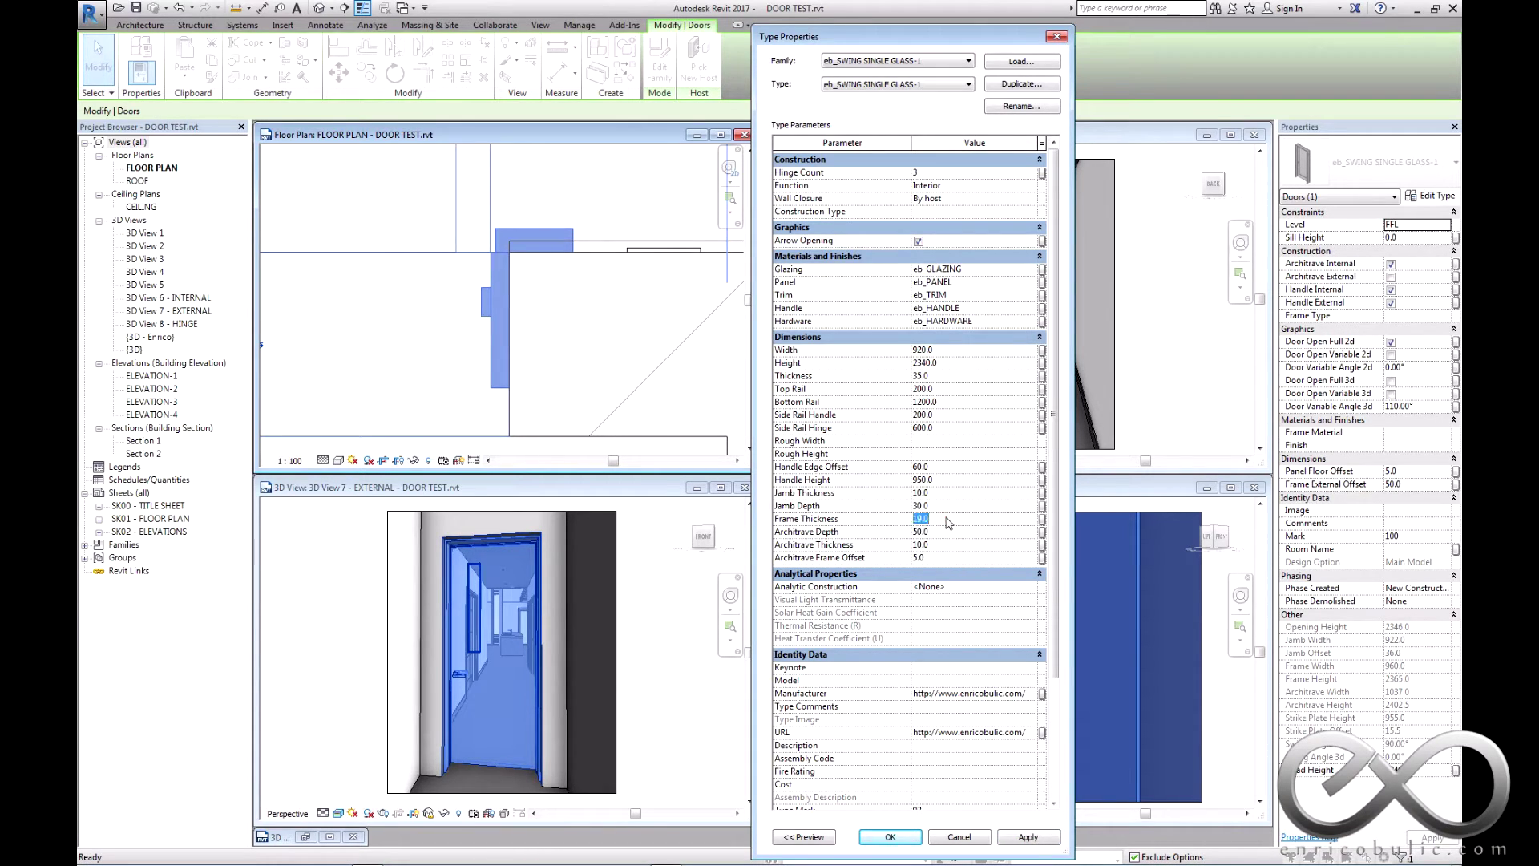
pyautogui.write('25')
pyautogui.click(1023, 840)
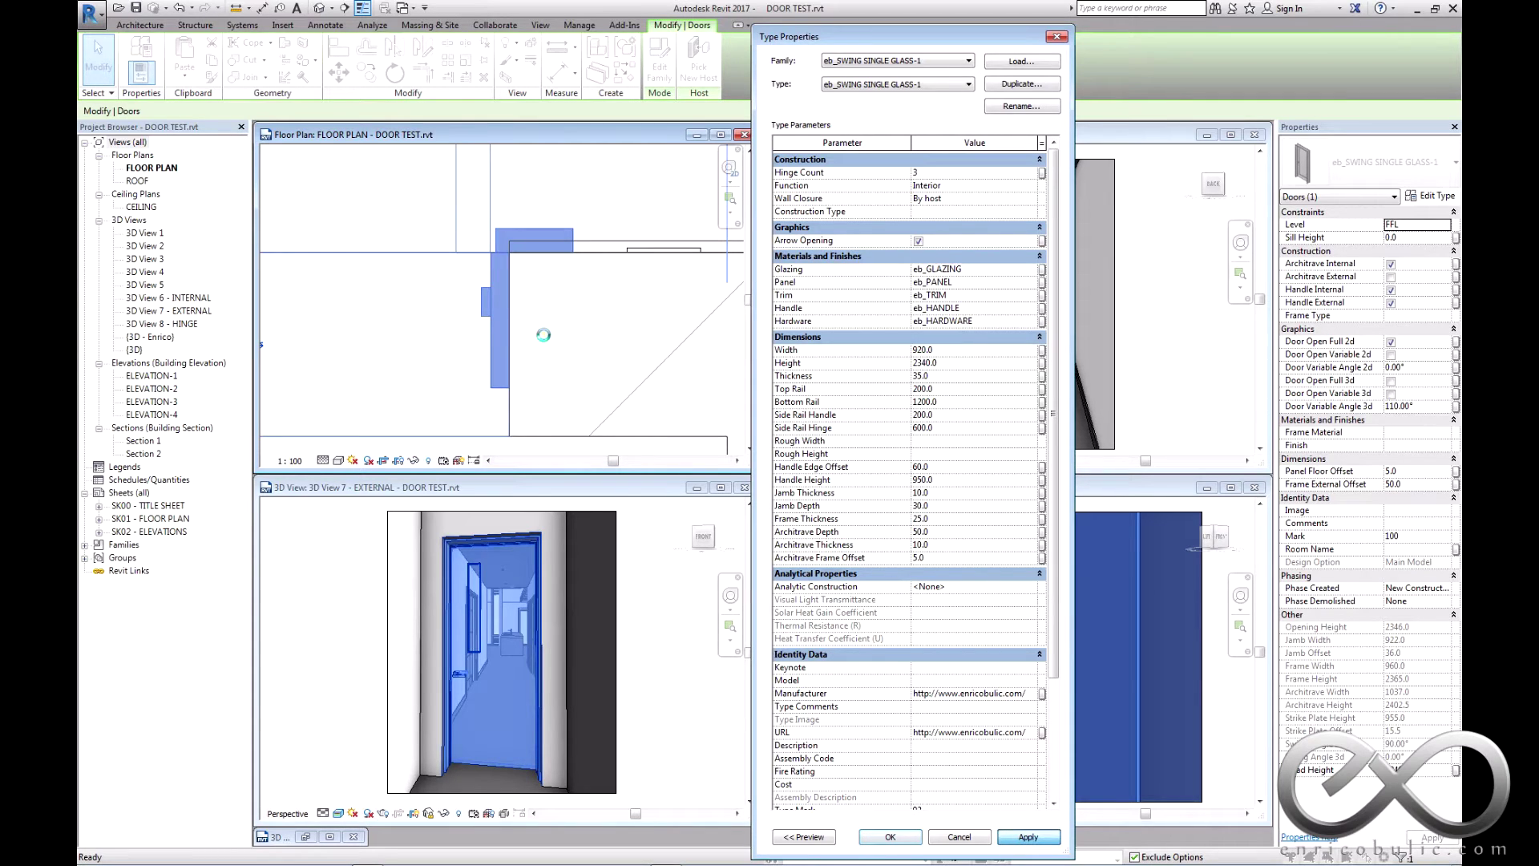
pyautogui.click(947, 519)
pyautogui.write('19')
pyautogui.click(1028, 837)
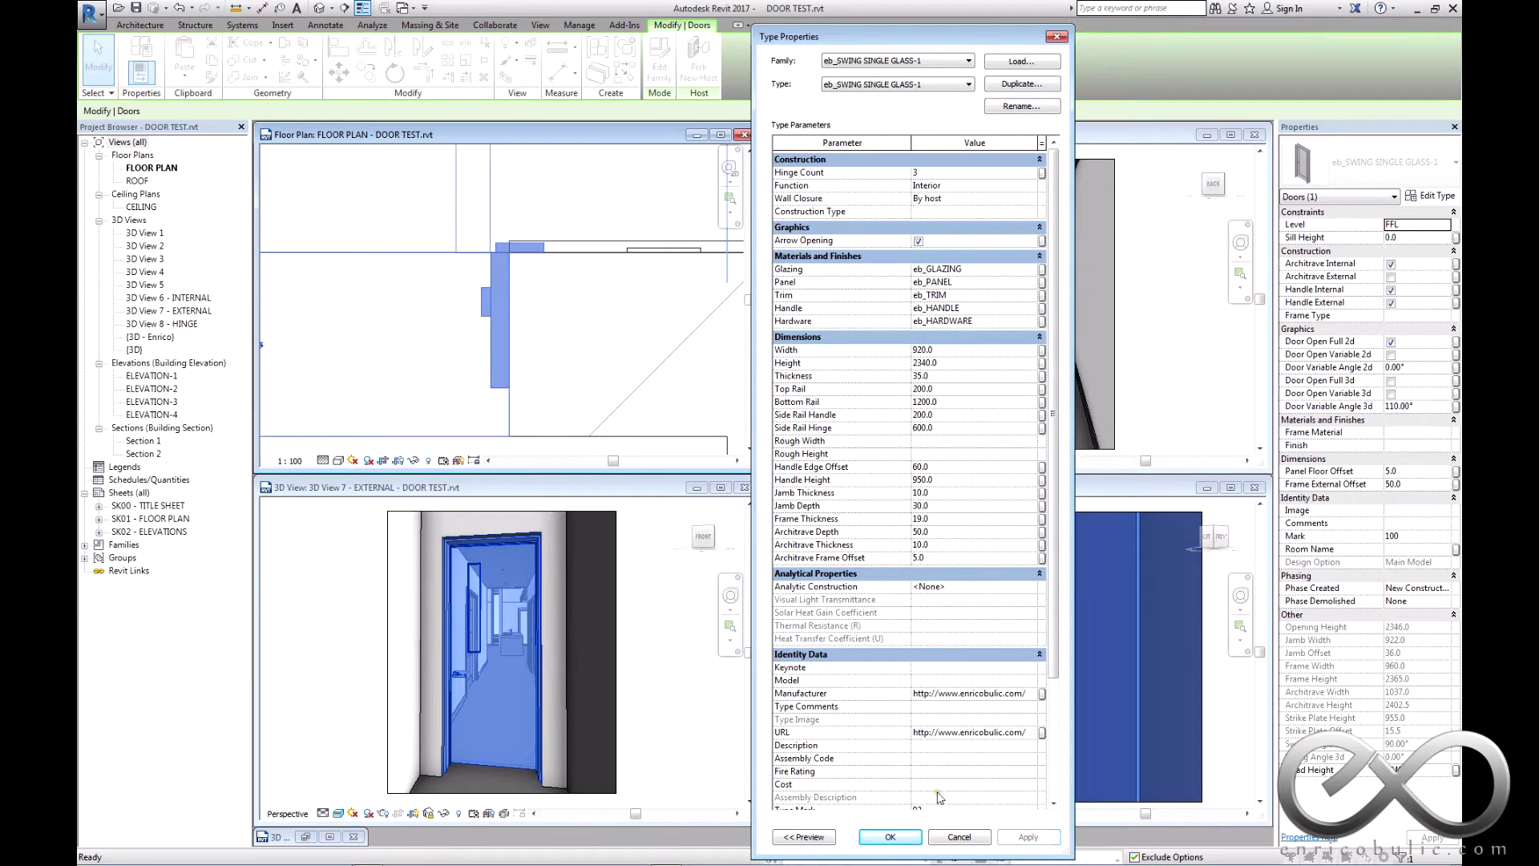
# - Preview a door Thickness of 50, then confirm it at 40
pyautogui.doubleClick(966, 375)
pyautogui.write('50')
pyautogui.click(1010, 834)
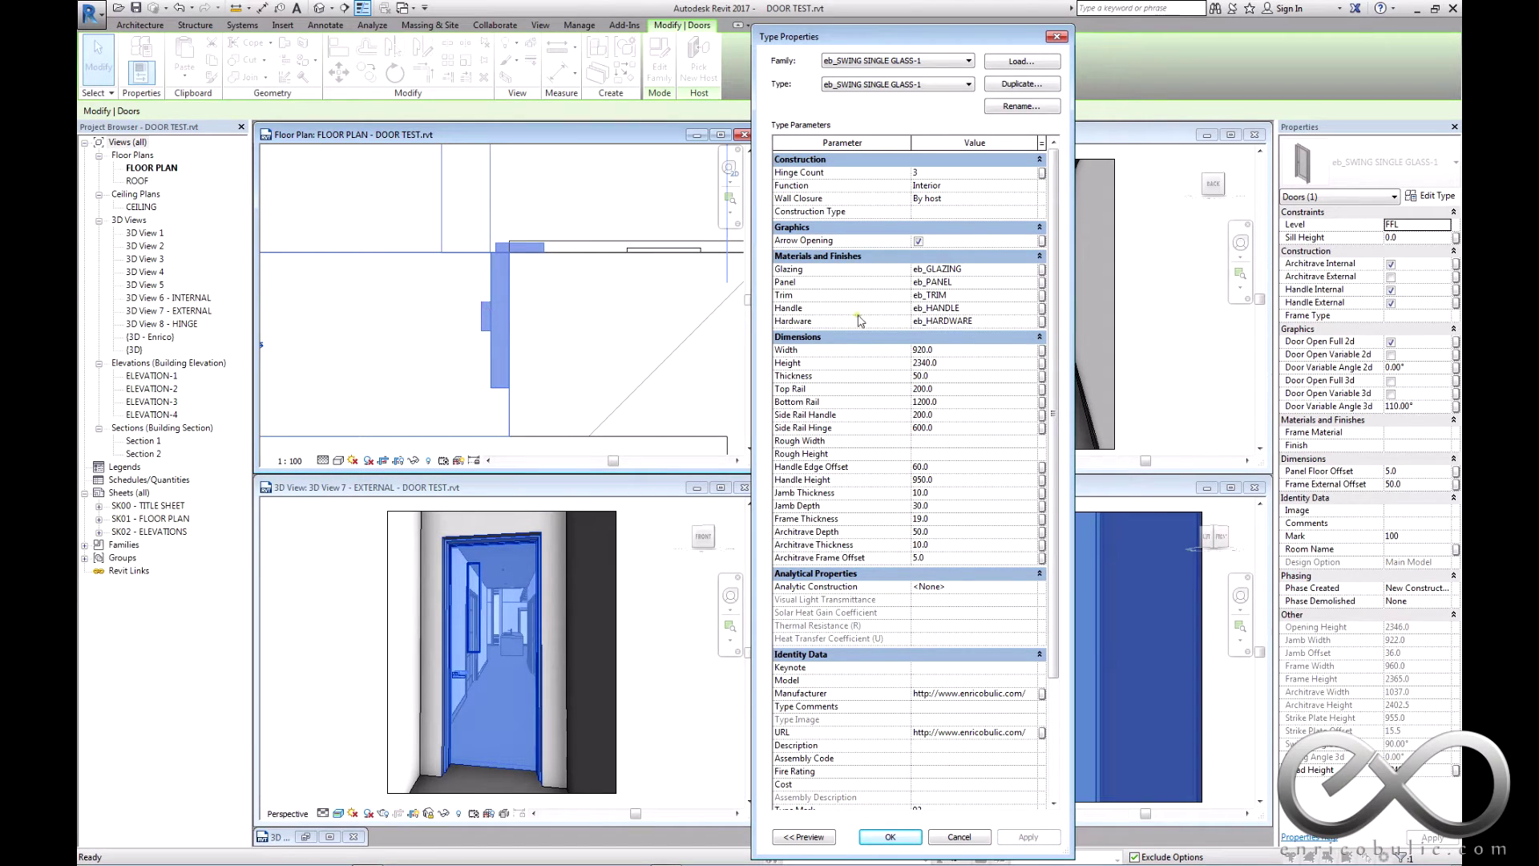
pyautogui.click(962, 376)
pyautogui.write('40')
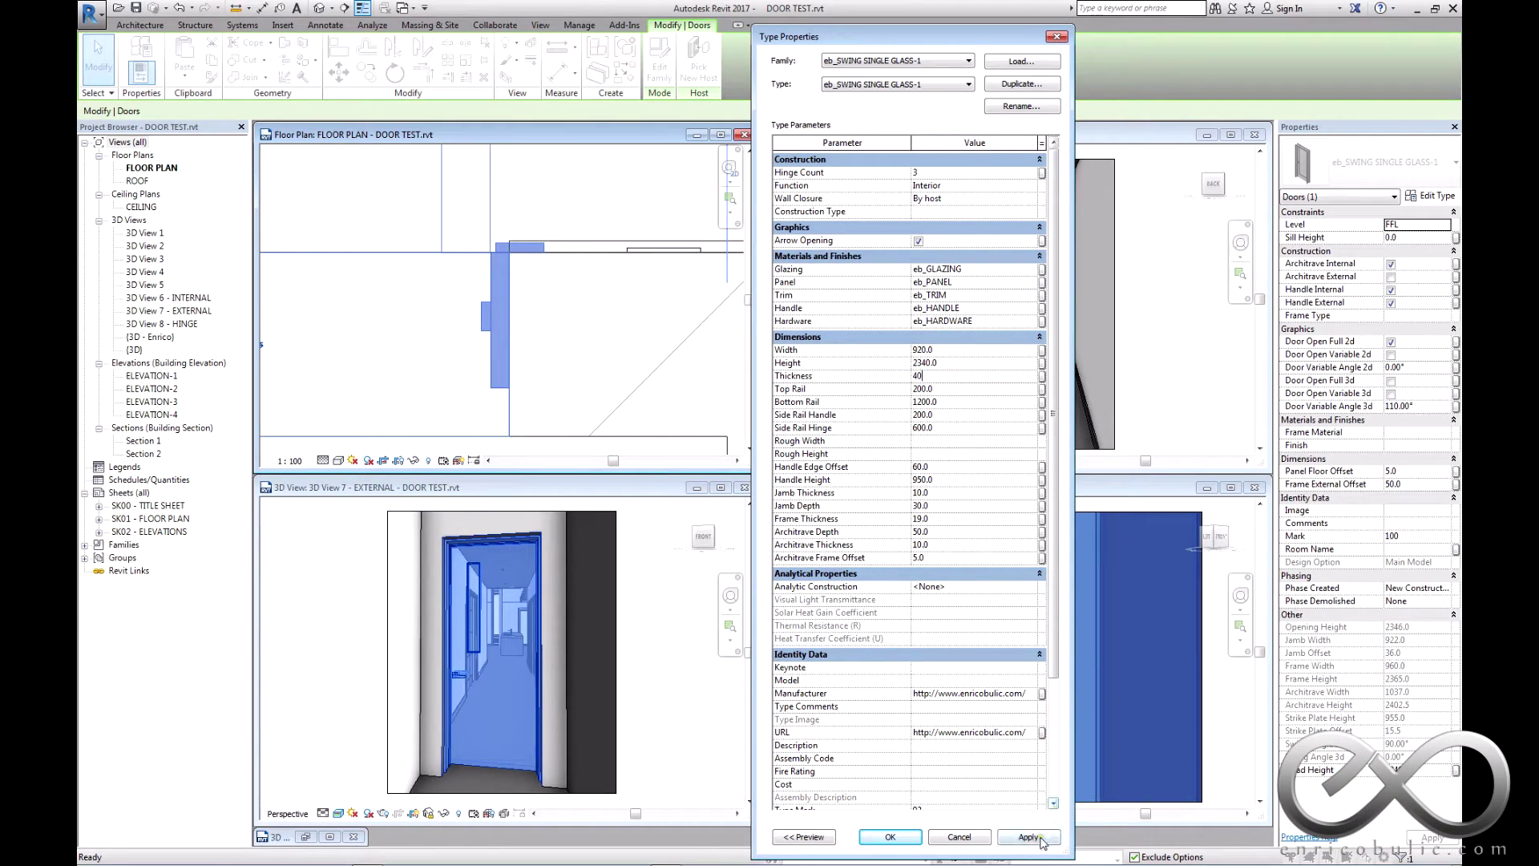
pyautogui.click(870, 837)
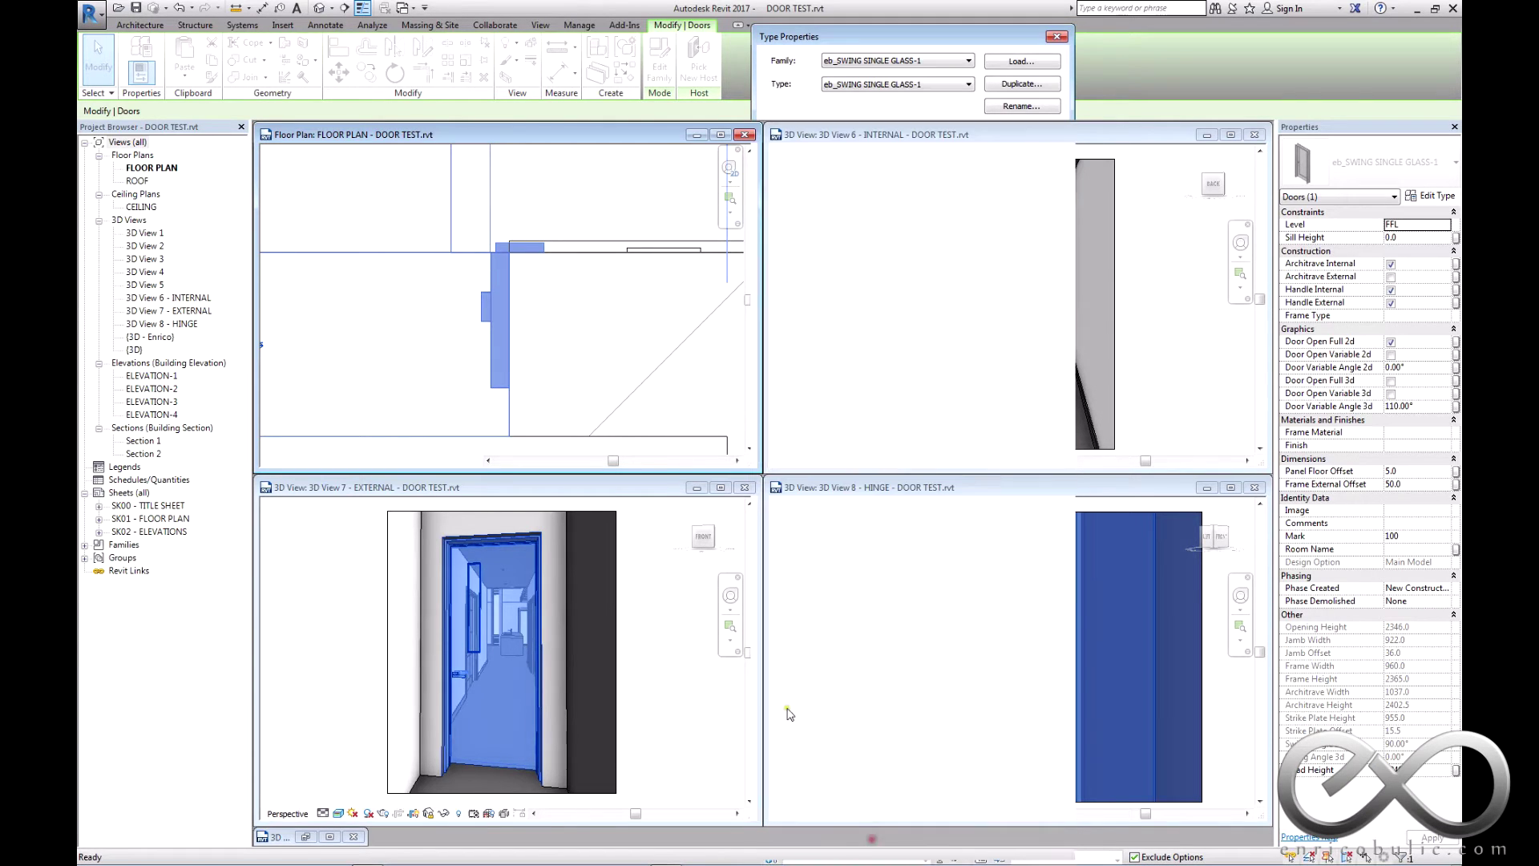
# - Reload eb_SWING SINGLE GLASS-1 into DOOR TEST and place it in the corridor wall
pyautogui.scroll(-3, 618, 373)
pyautogui.click(618, 302)
pyautogui.scroll(1, 611, 319)
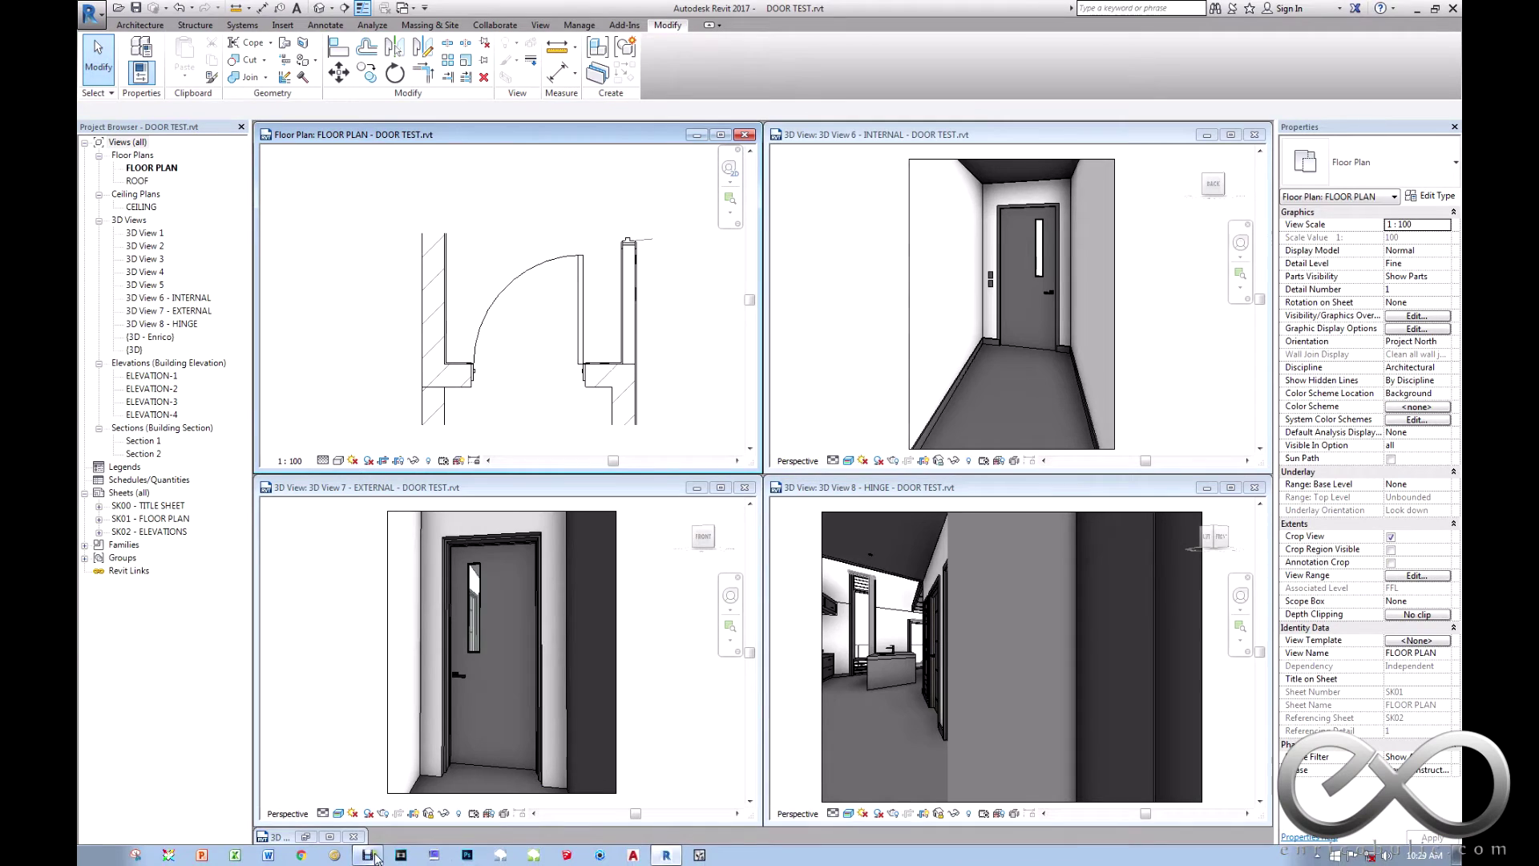
pyautogui.click(380, 857)
pyautogui.click(672, 578)
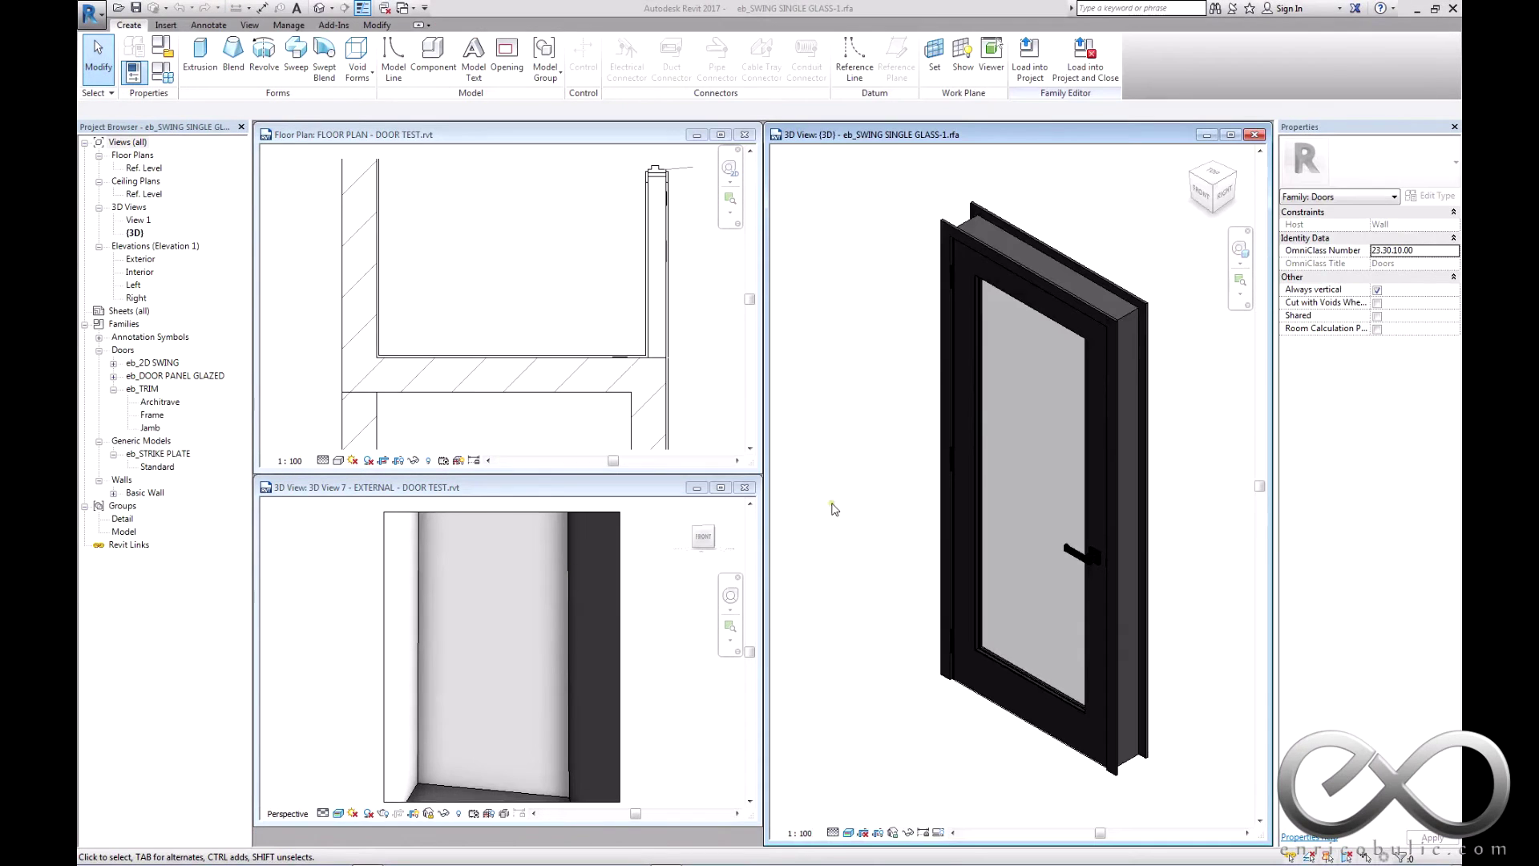
pyautogui.moveTo(876, 498)
pyautogui.keyDown('shift'); pyautogui.mouseDown(button='middle')
pyautogui.moveTo(1173, 462)
pyautogui.moveTo(1087, 431)
pyautogui.mouseUp(button='middle'); pyautogui.keyUp('shift')
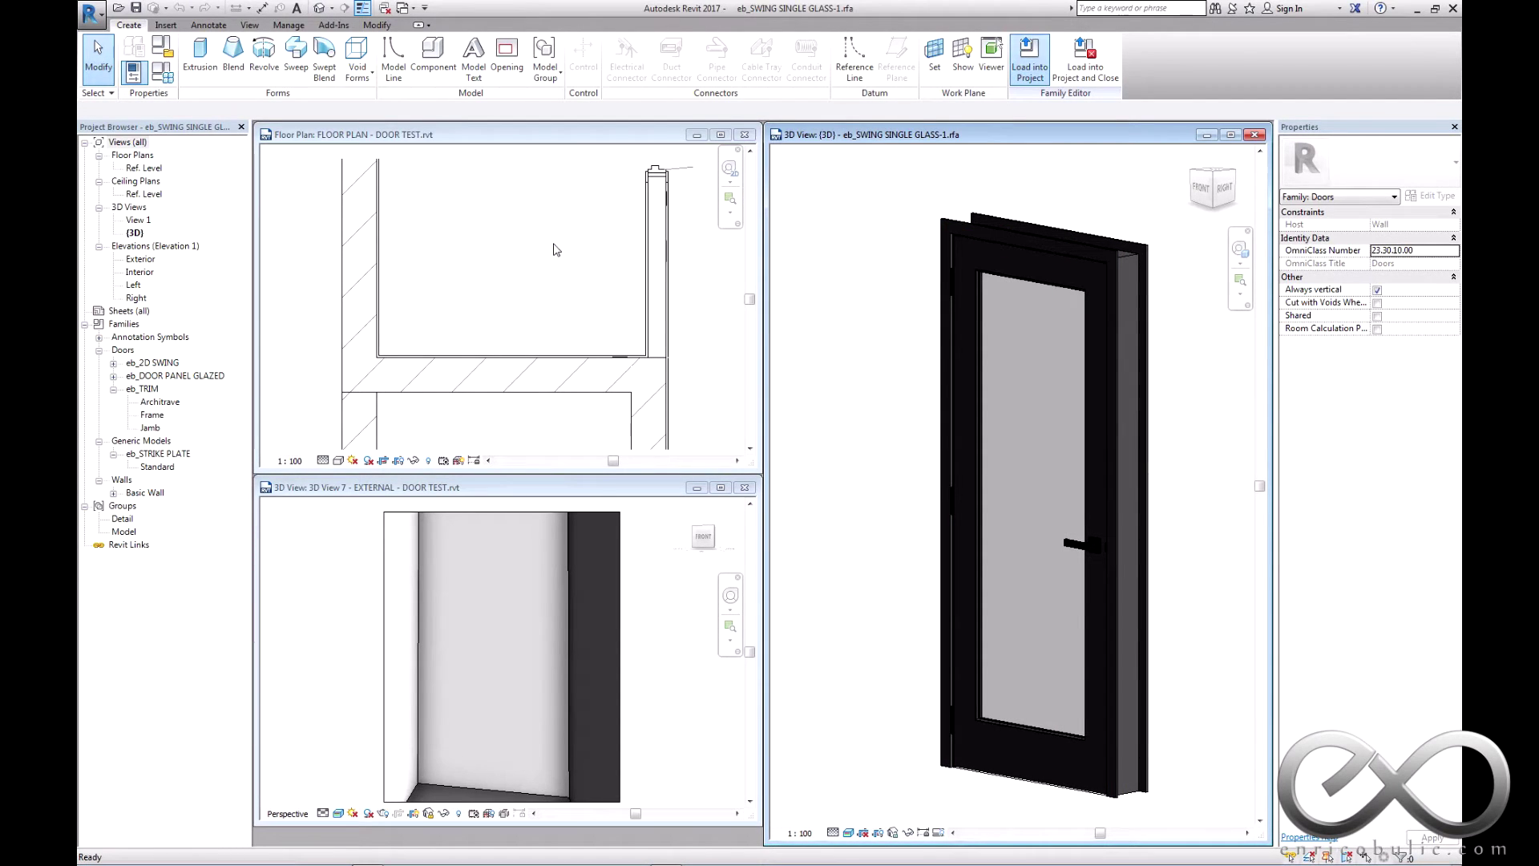
pyautogui.click(508, 375)
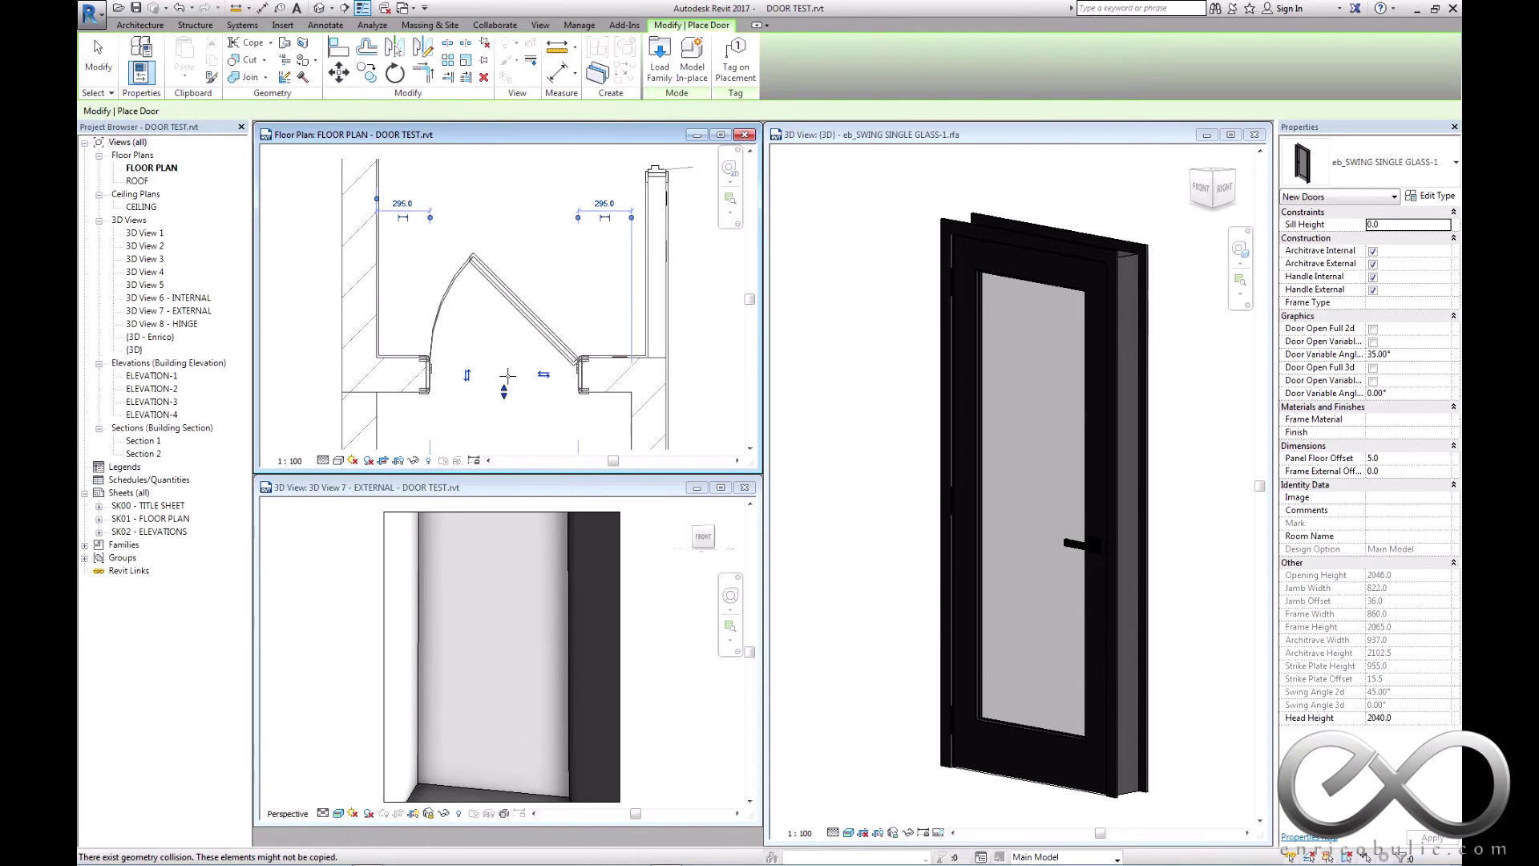
pyautogui.click(1255, 135)
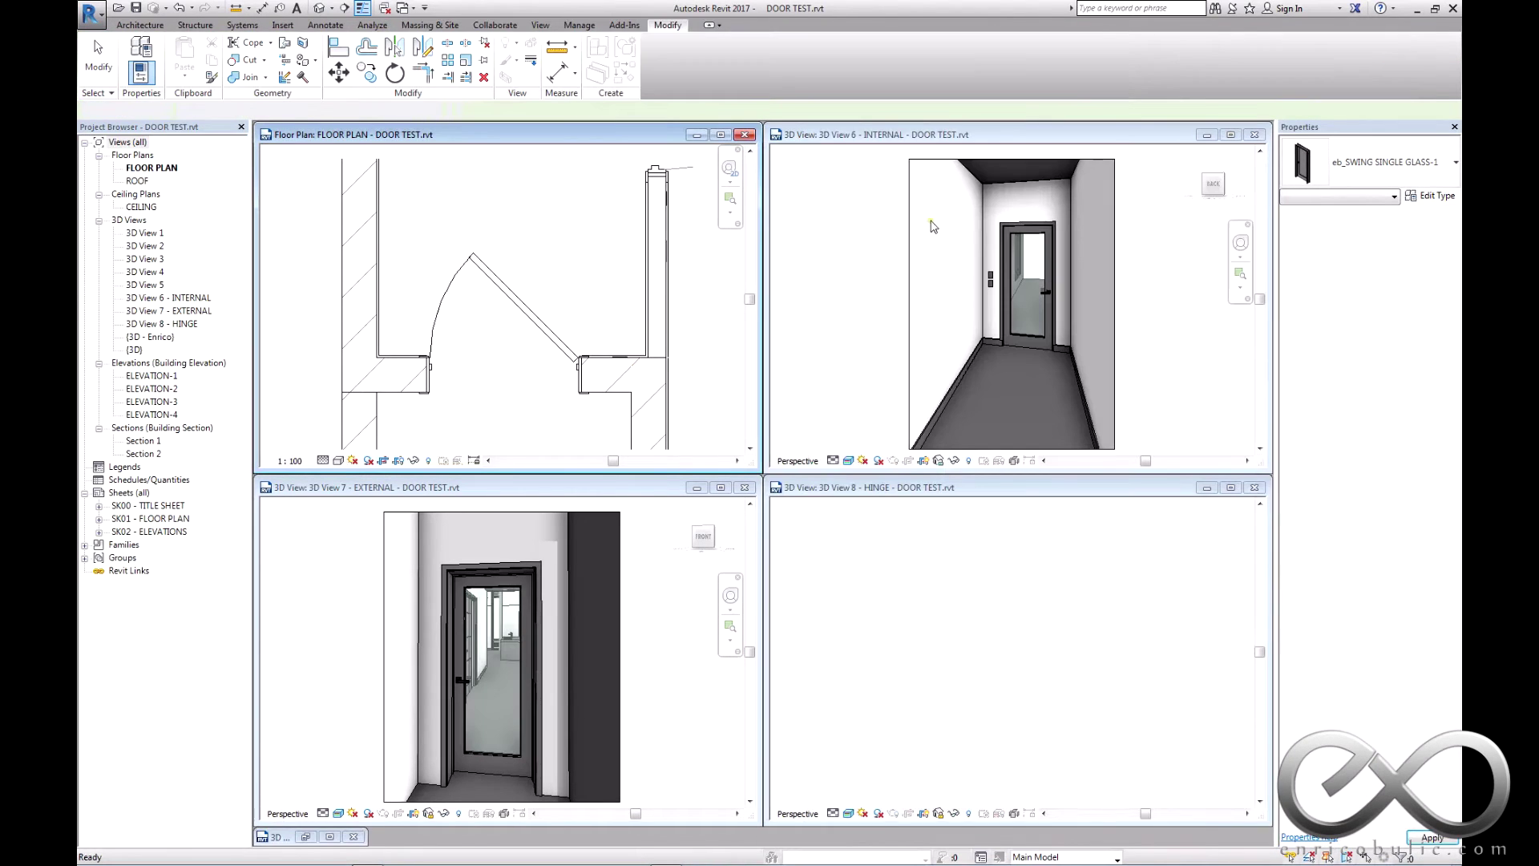
pyautogui.click(527, 314)
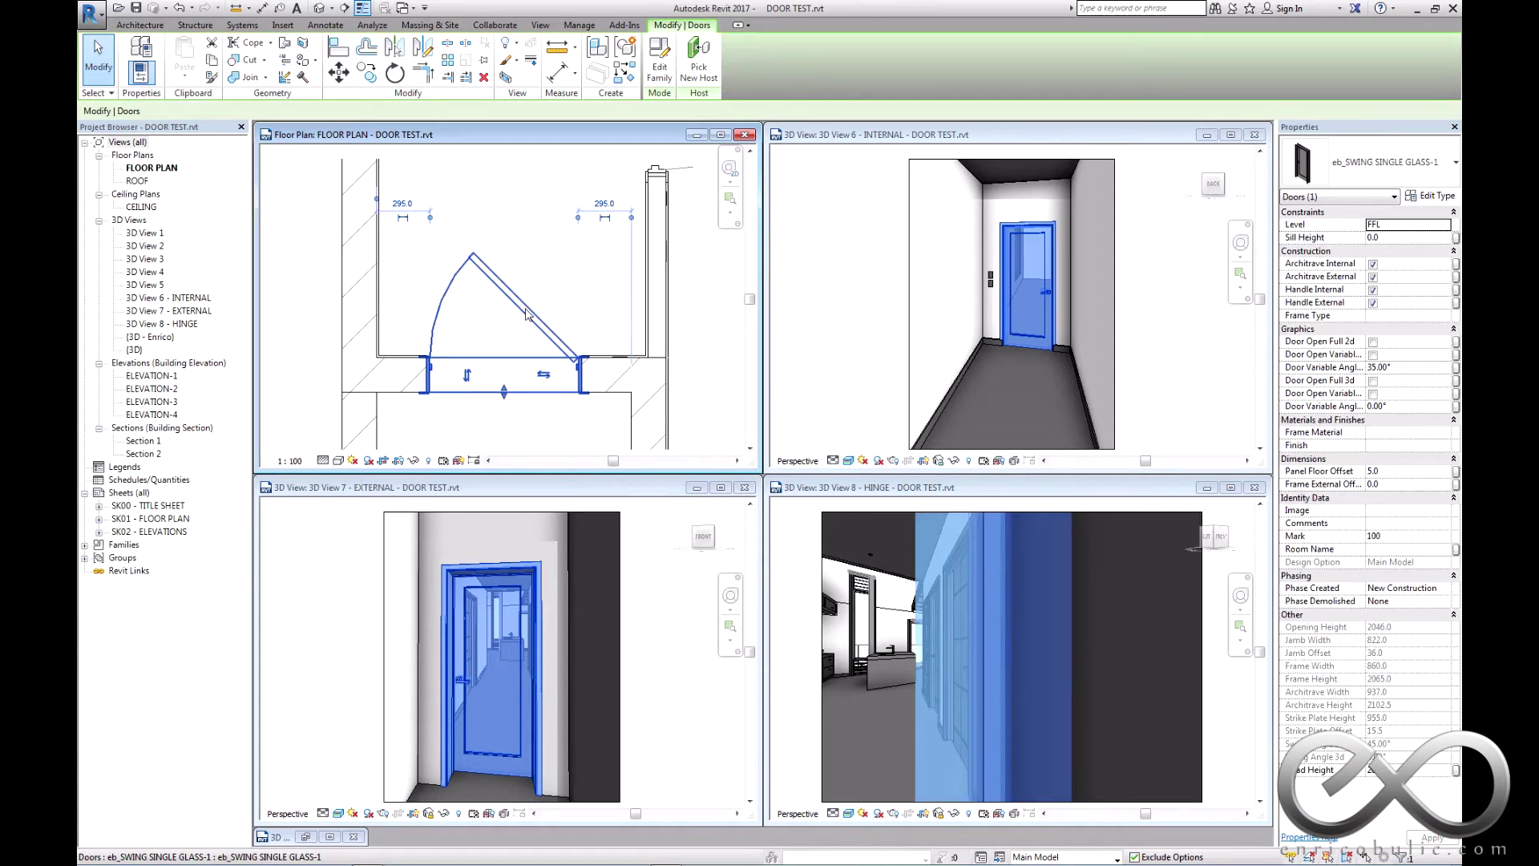
# - Set the eb_SWING SINGLE GLASS-1 type's Width to 920 and Height to 2340
pyautogui.click(546, 286)
pyautogui.click(527, 311)
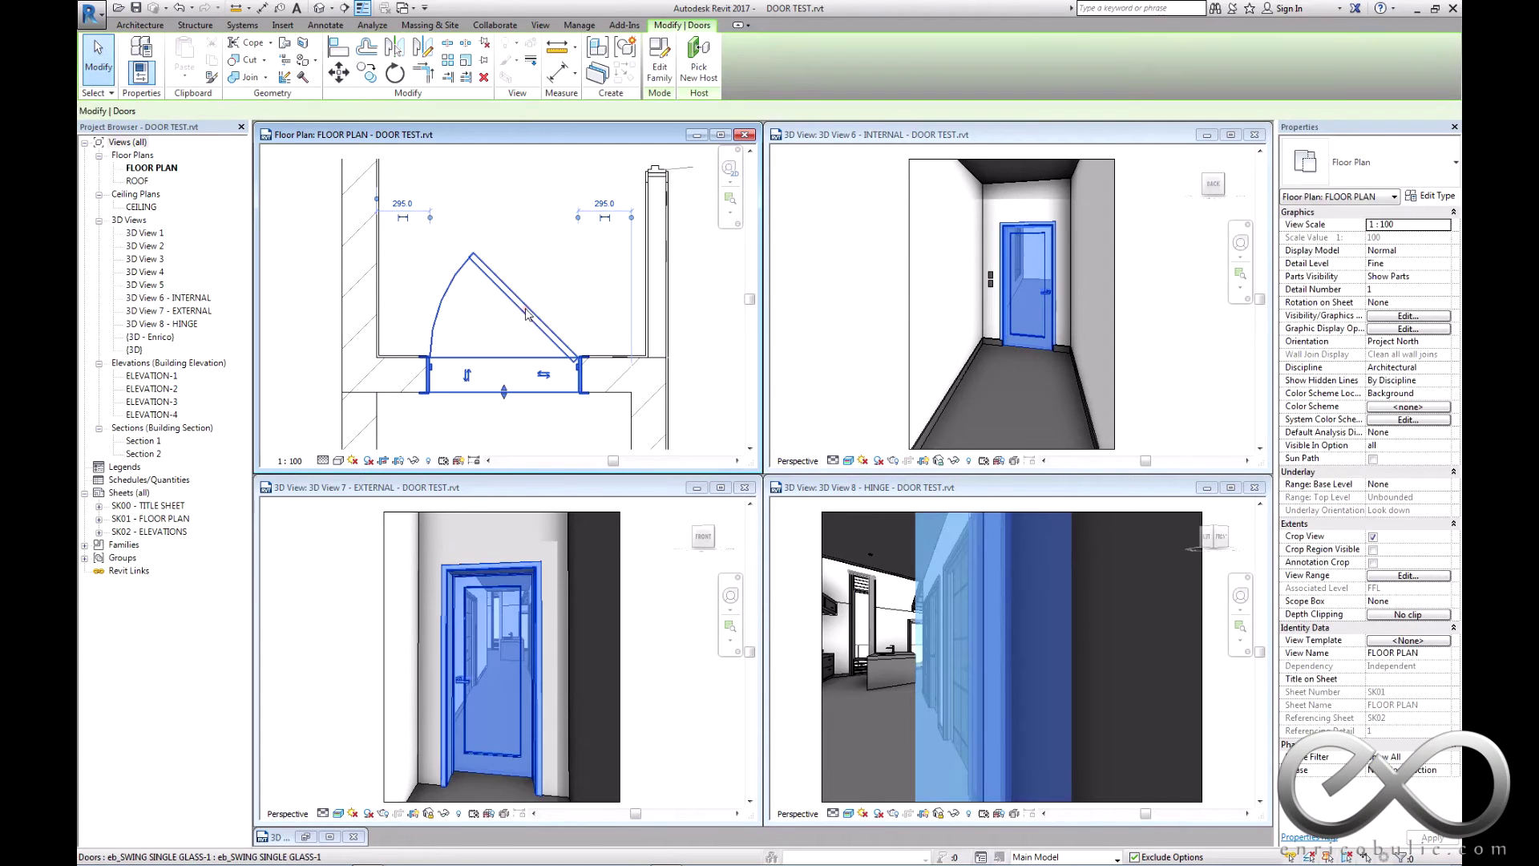
pyautogui.click(1437, 196)
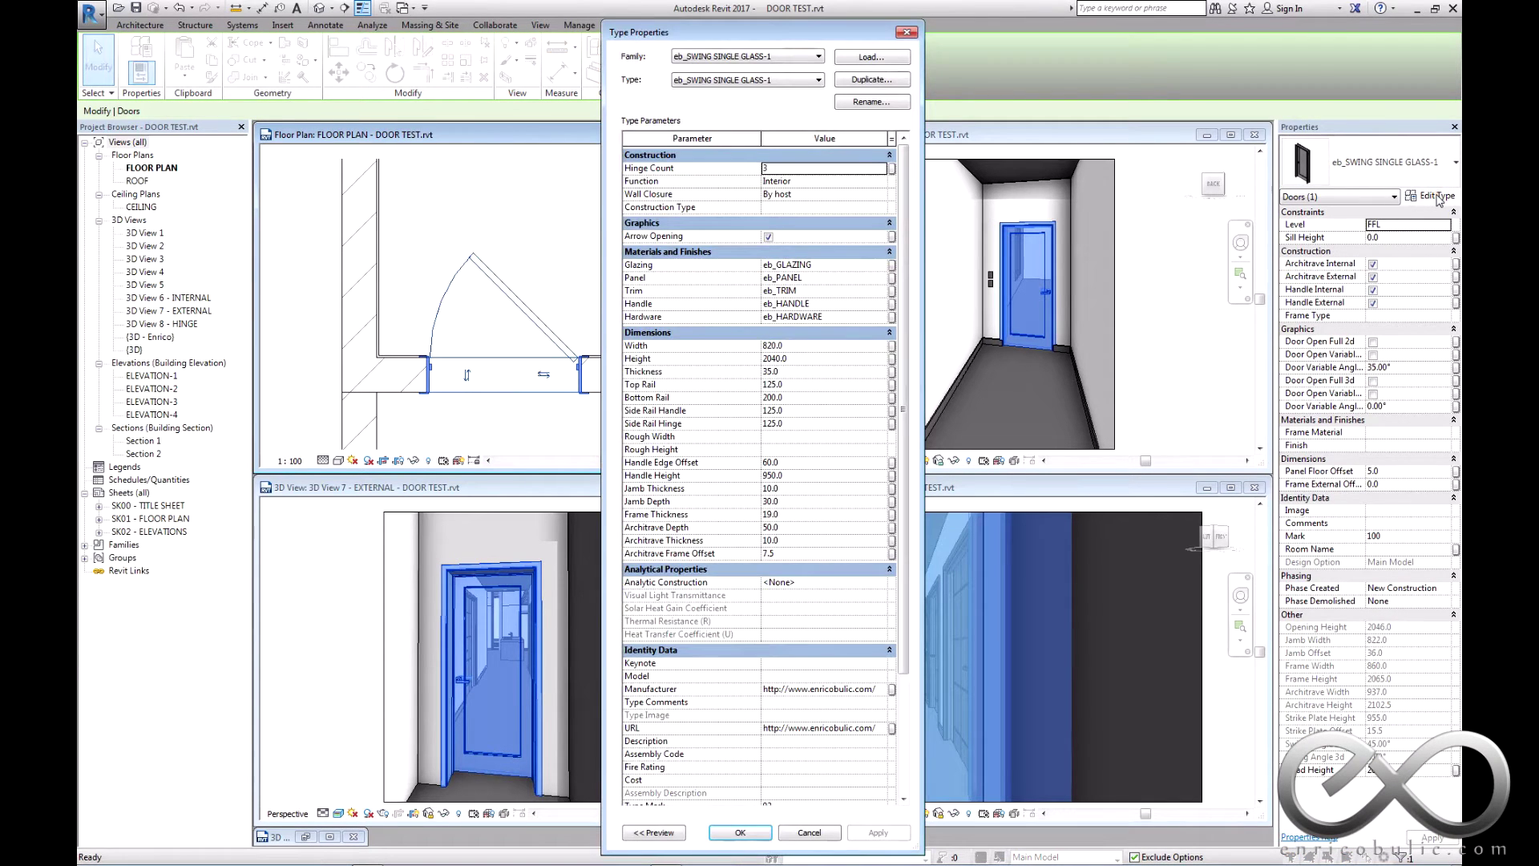
pyautogui.click(809, 346)
pyautogui.write('20')
pyautogui.click(813, 362)
pyautogui.write('23')
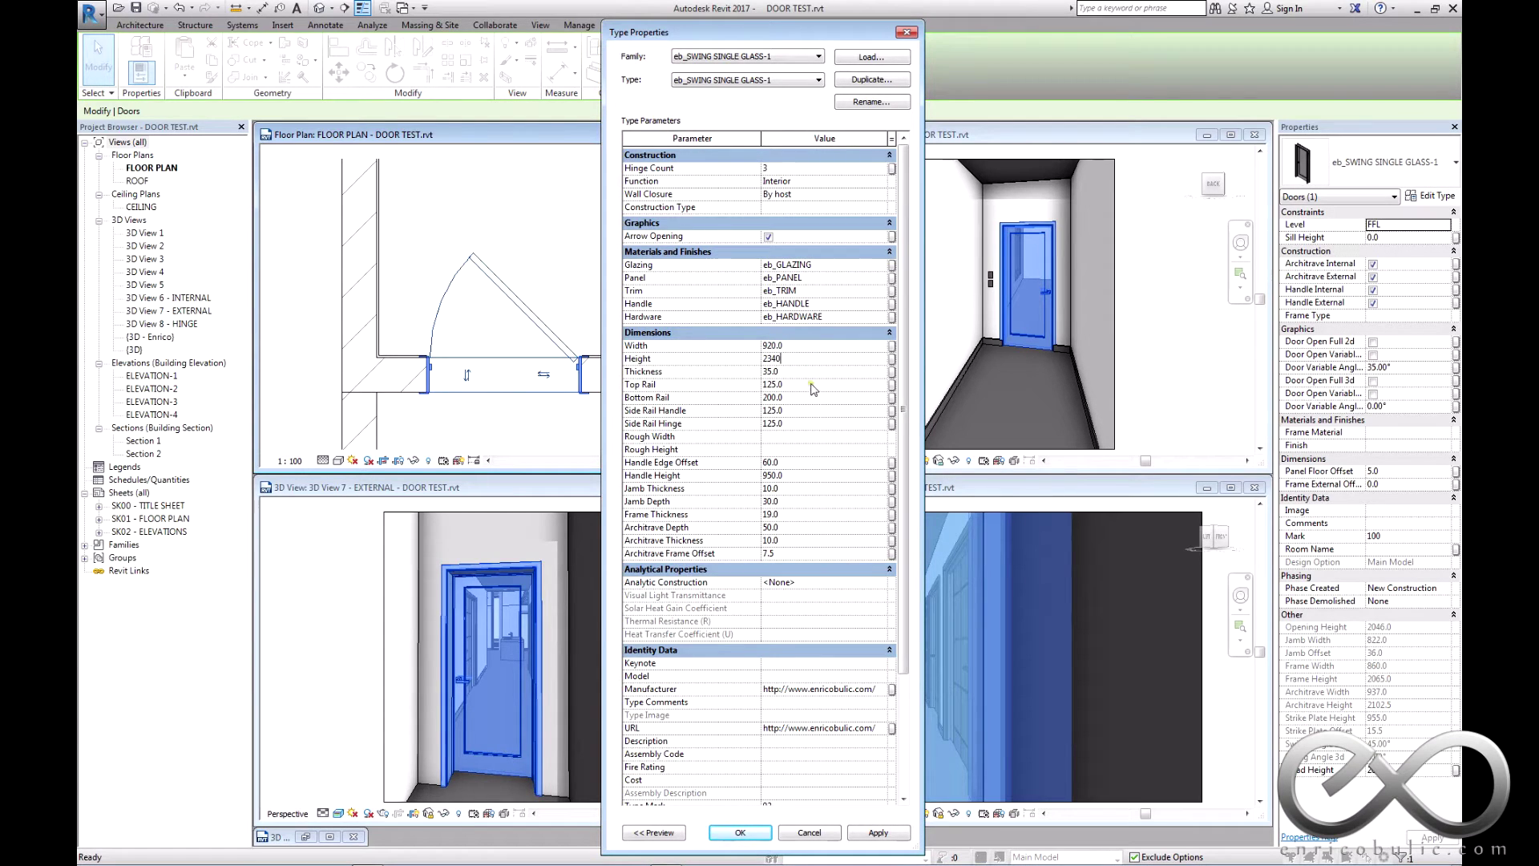
pyautogui.click(745, 832)
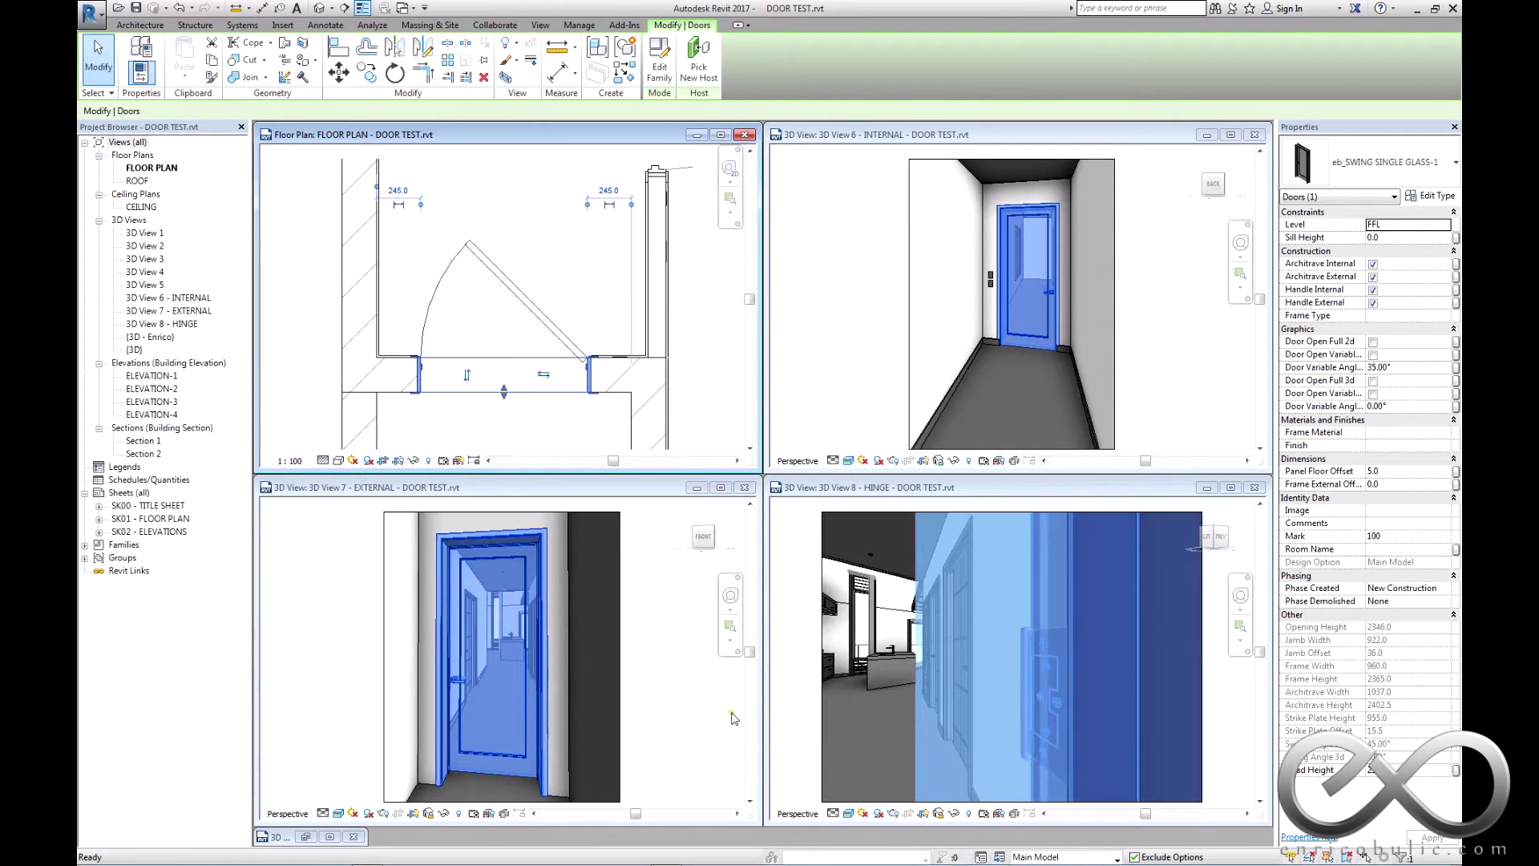
# - Turn off the external architrave and set Frame External Offset to 50
pyautogui.click(1373, 277)
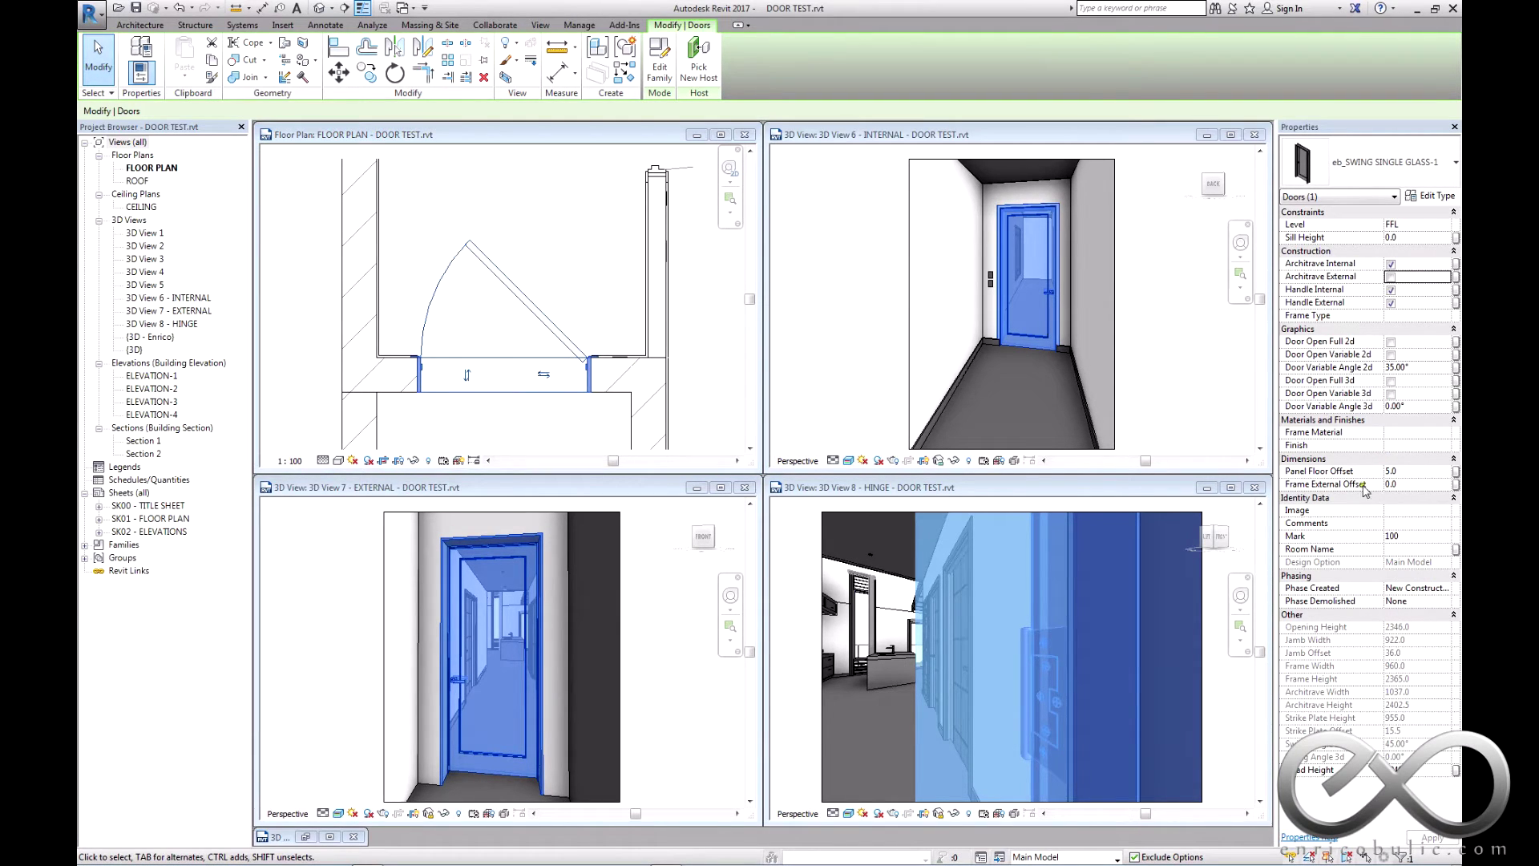
pyautogui.click(1410, 485)
pyautogui.write('50')
# - Pan the plan to the whole door swing and toggle the fully open plan swing on and off
pyautogui.scroll(4, 589, 409)
pyautogui.click(609, 250)
pyautogui.scroll(-4, 610, 250)
pyautogui.moveTo(619, 336); pyautogui.dragTo(605, 326, button='middle')
pyautogui.click(571, 350)
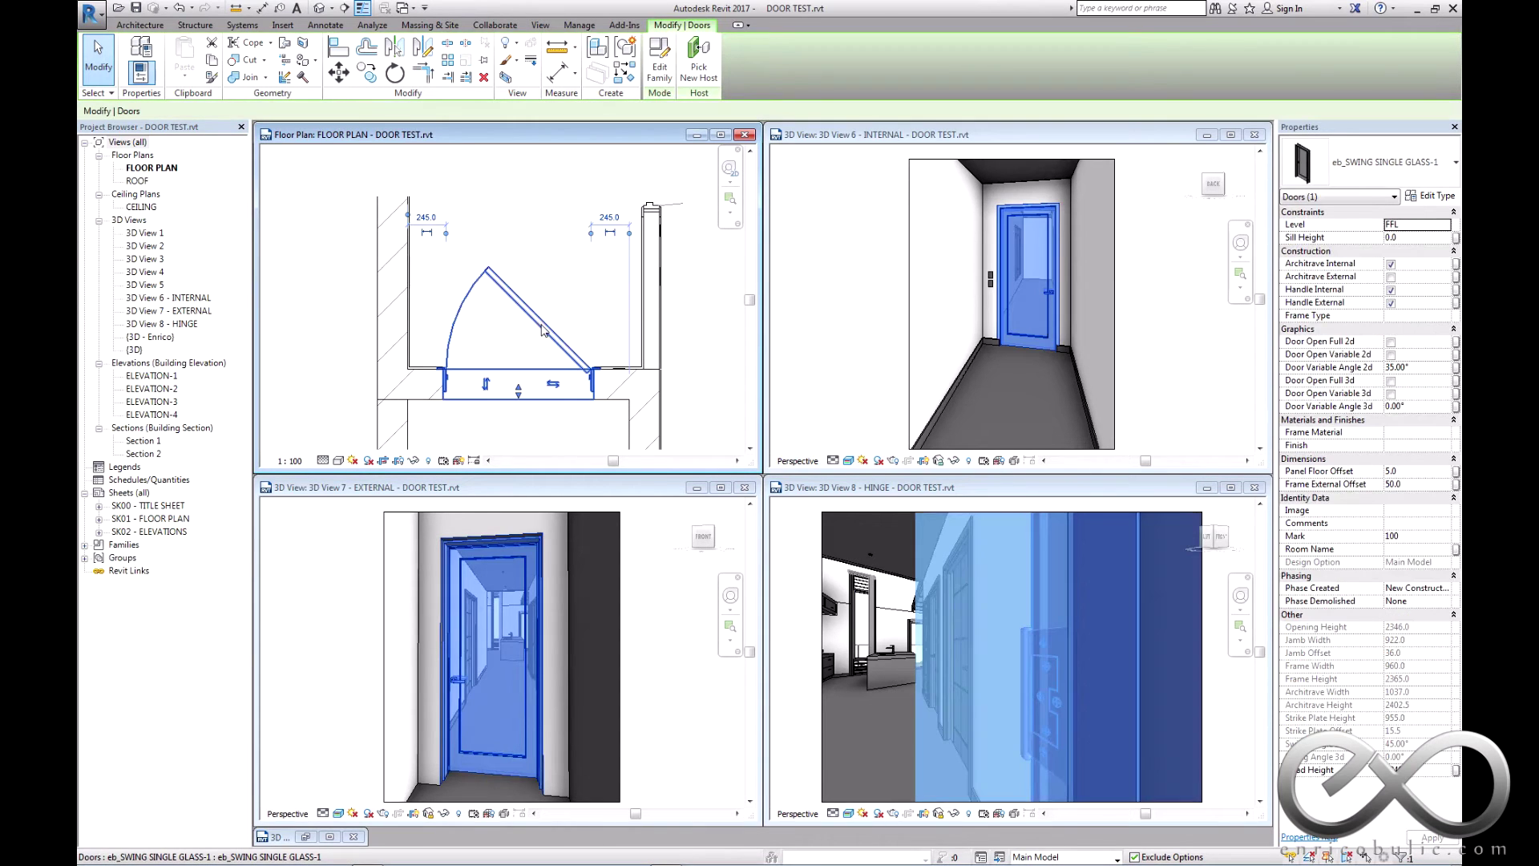
pyautogui.click(1392, 342)
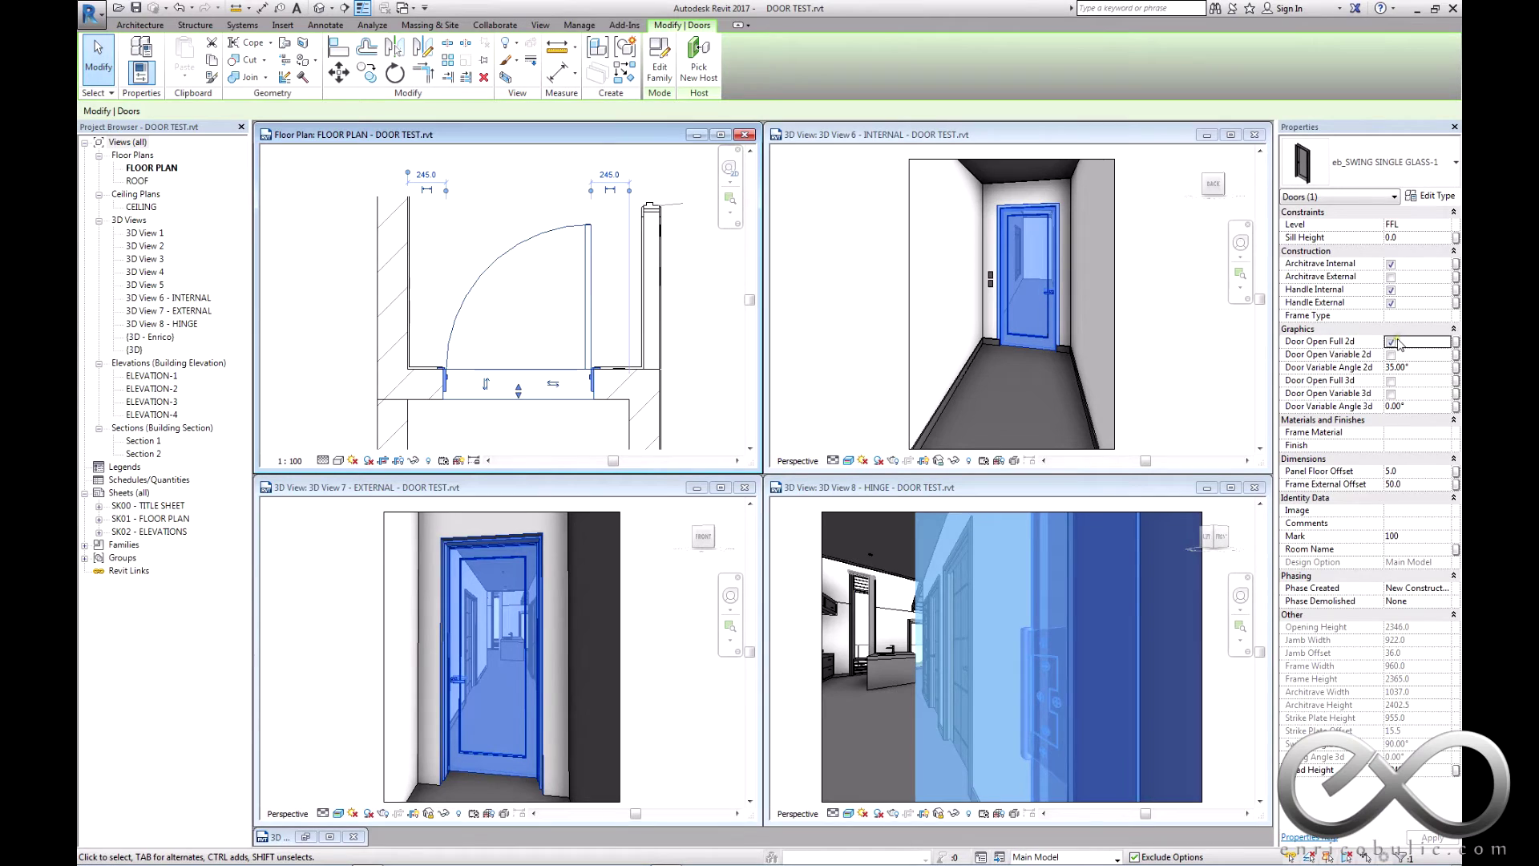
pyautogui.click(1391, 343)
# - Try a 0° variable plan swing, then return to the fully open plan swing
pyautogui.click(1392, 355)
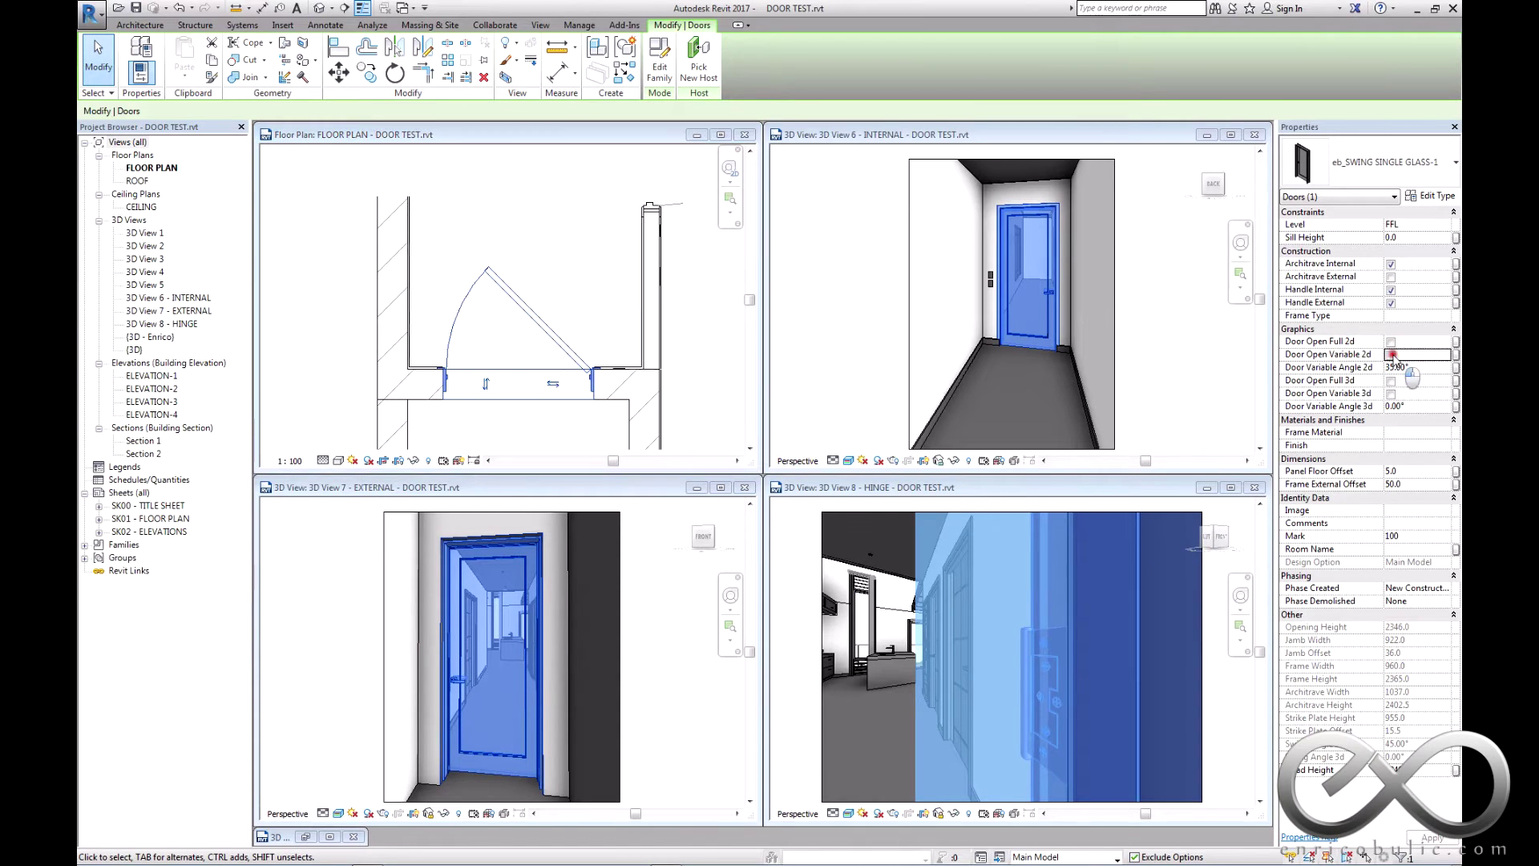
pyautogui.click(1439, 367)
pyautogui.write('0')
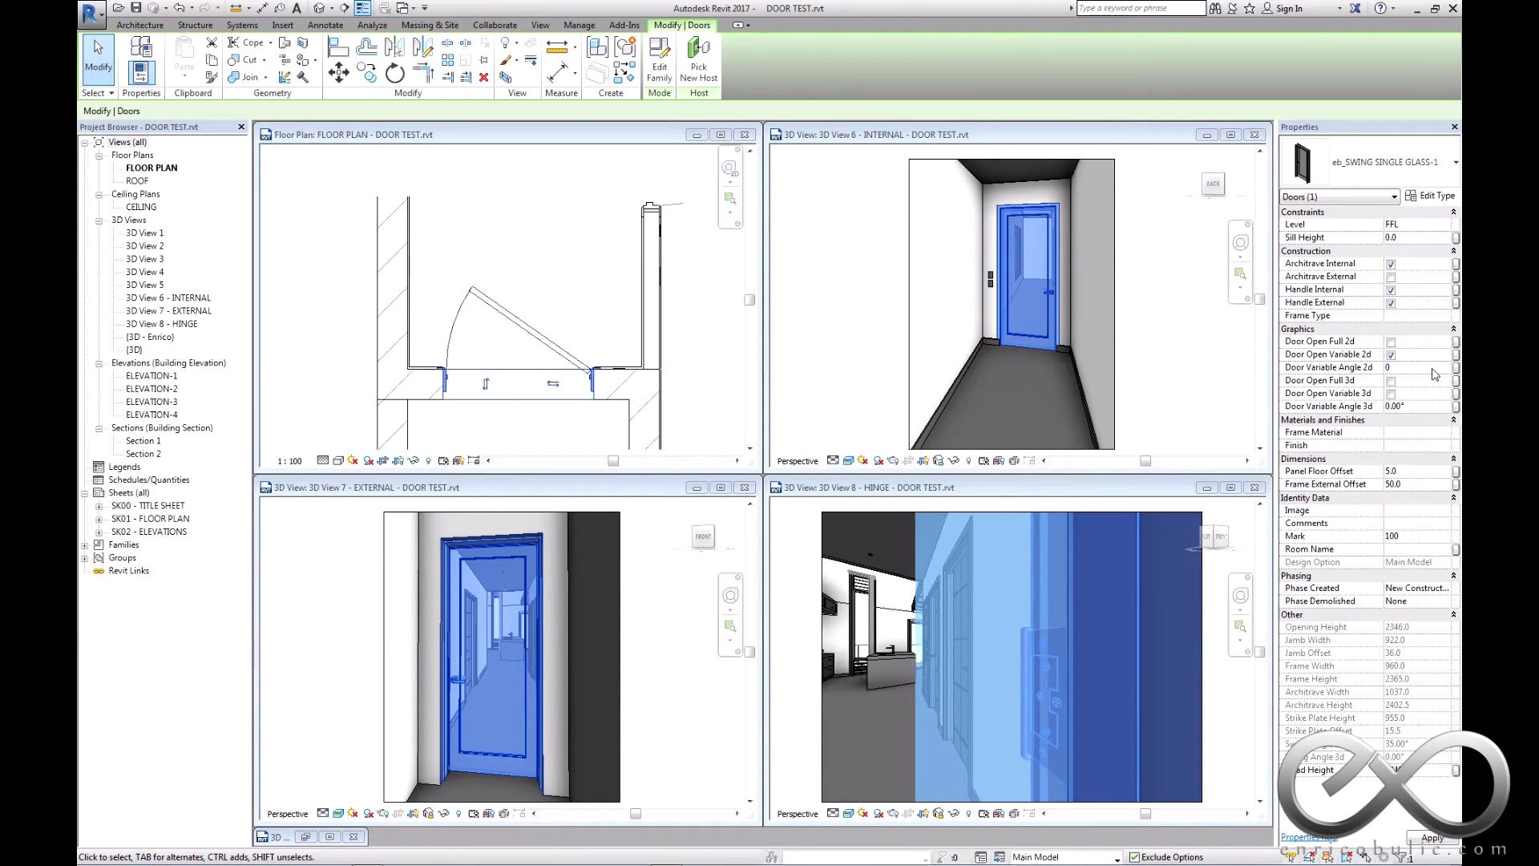
pyautogui.press('Return')
pyautogui.click(1417, 369)
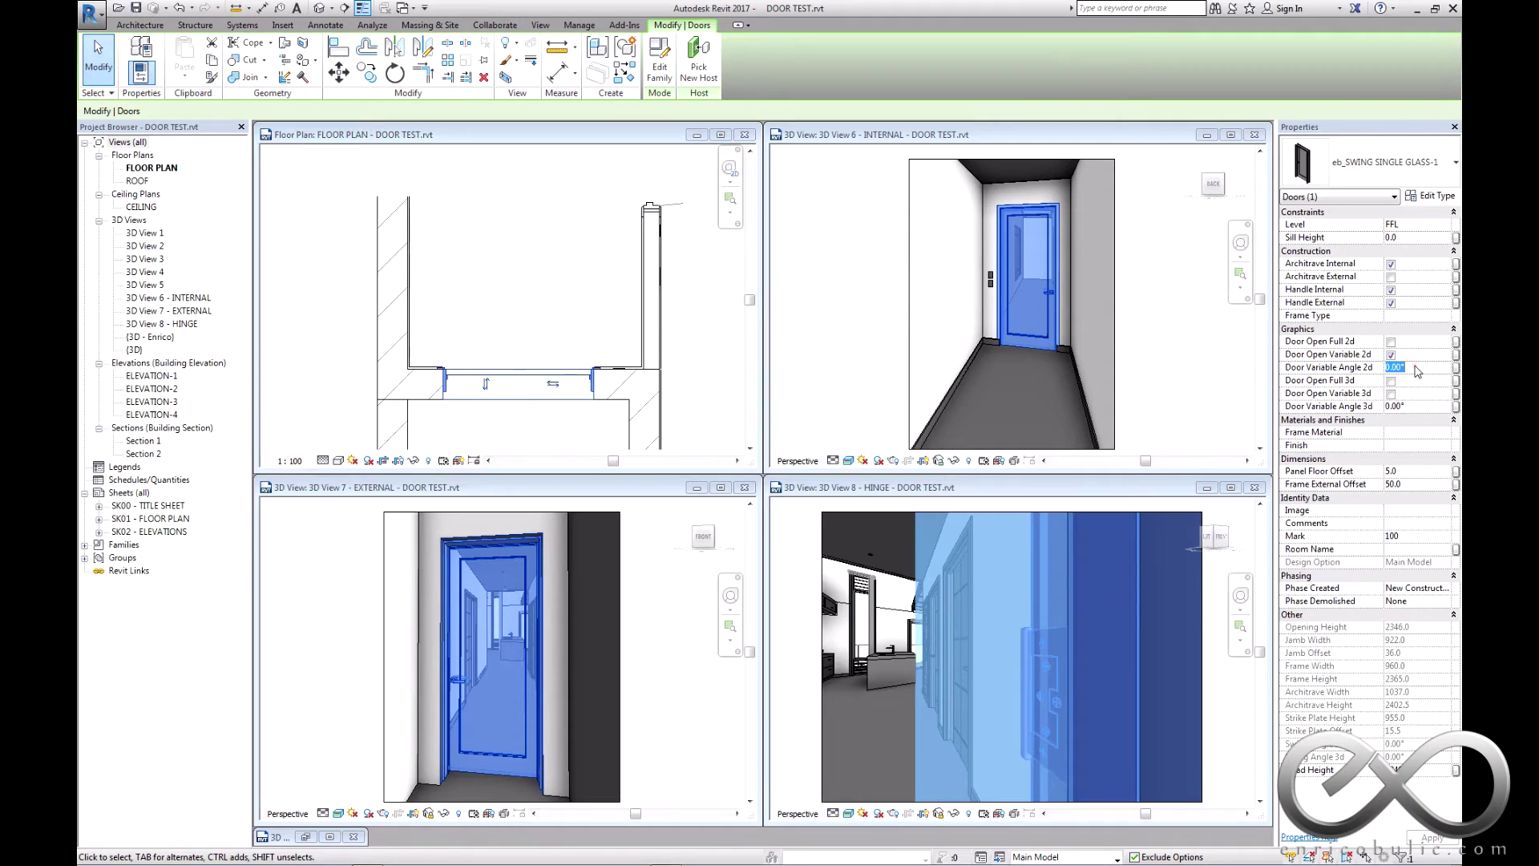
pyautogui.click(1392, 355)
pyautogui.click(1392, 341)
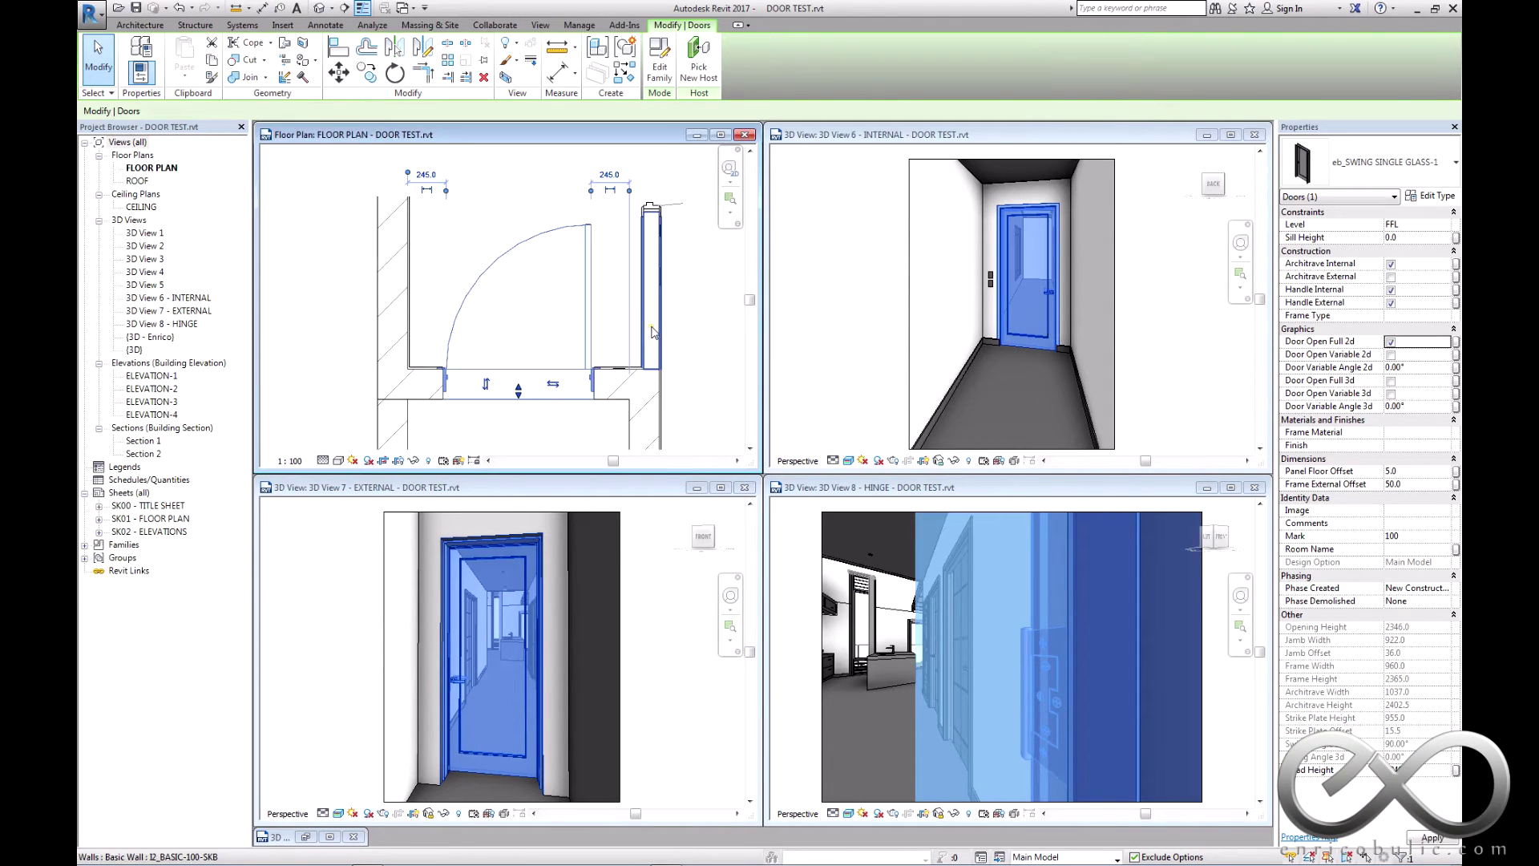
# - Preview the door fully open in 3D, then at a 120° variable 3D angle
pyautogui.click(544, 328)
pyautogui.click(590, 320)
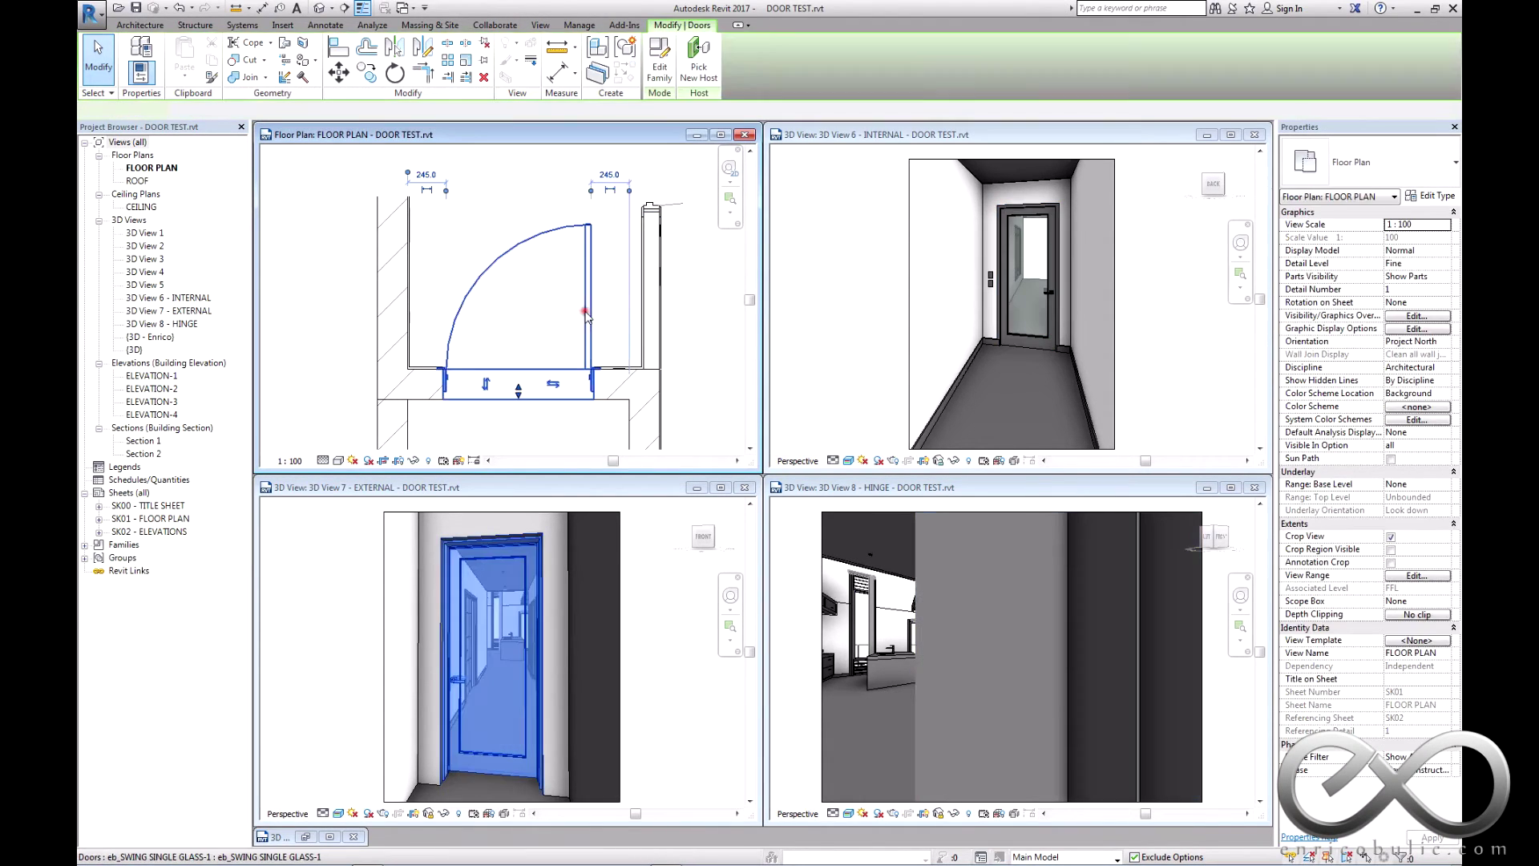
pyautogui.click(1392, 382)
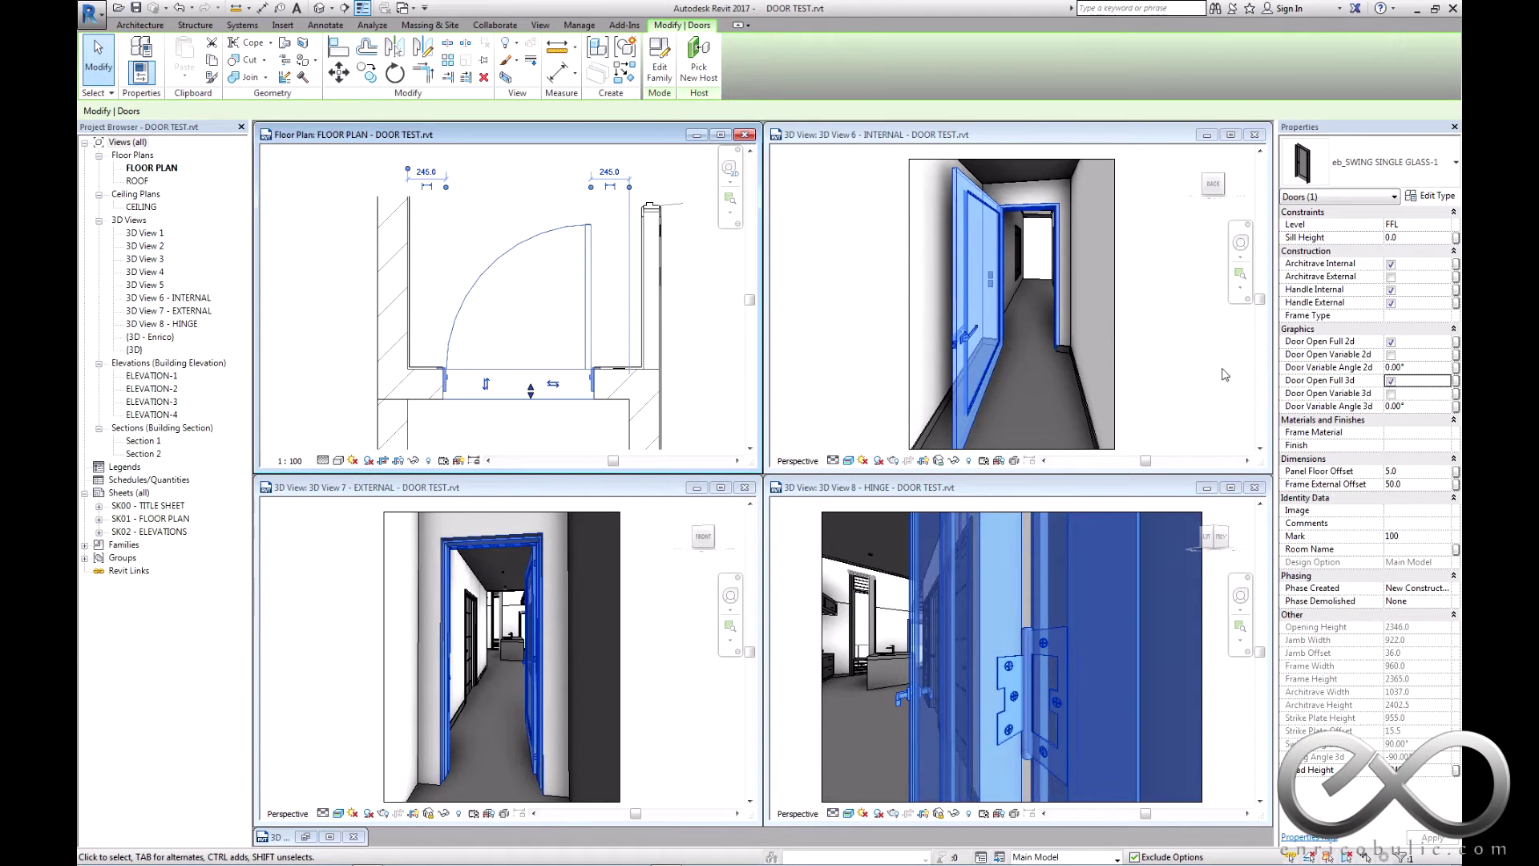
pyautogui.click(1392, 381)
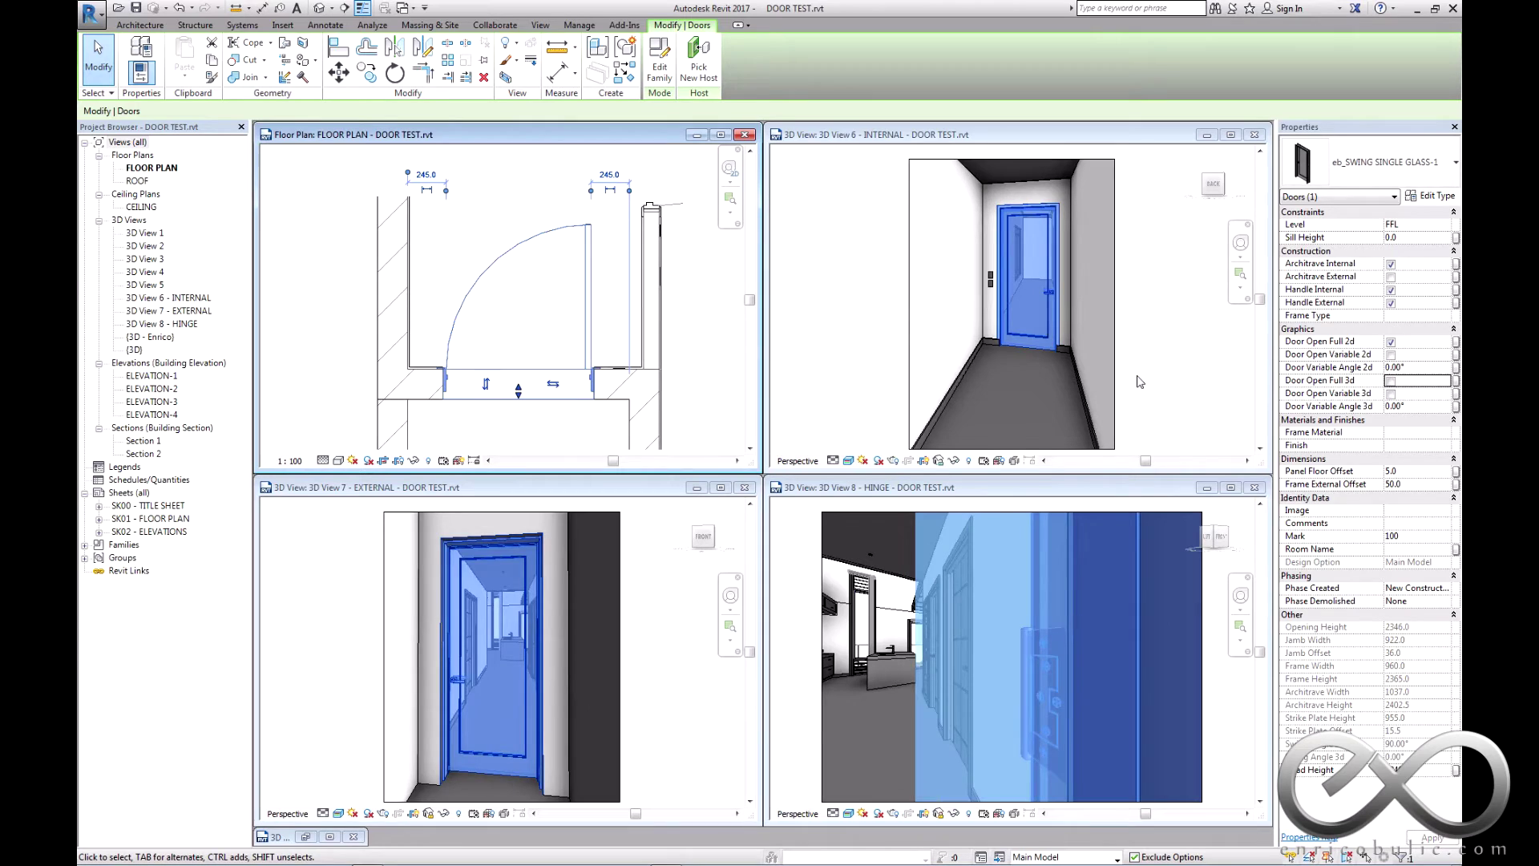
pyautogui.click(1391, 394)
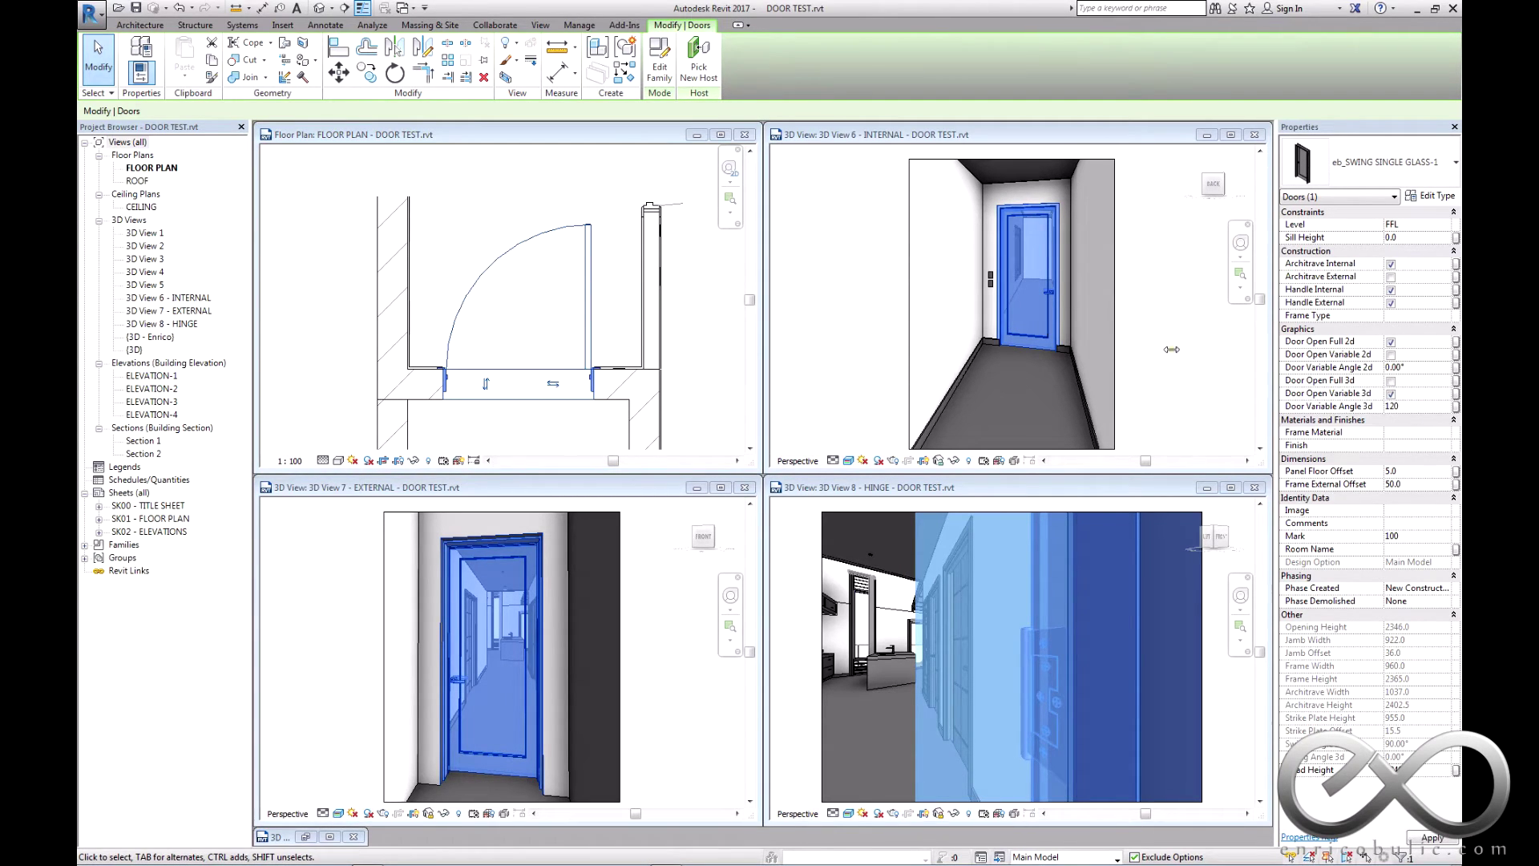
pyautogui.press('Return')
pyautogui.click(1420, 406)
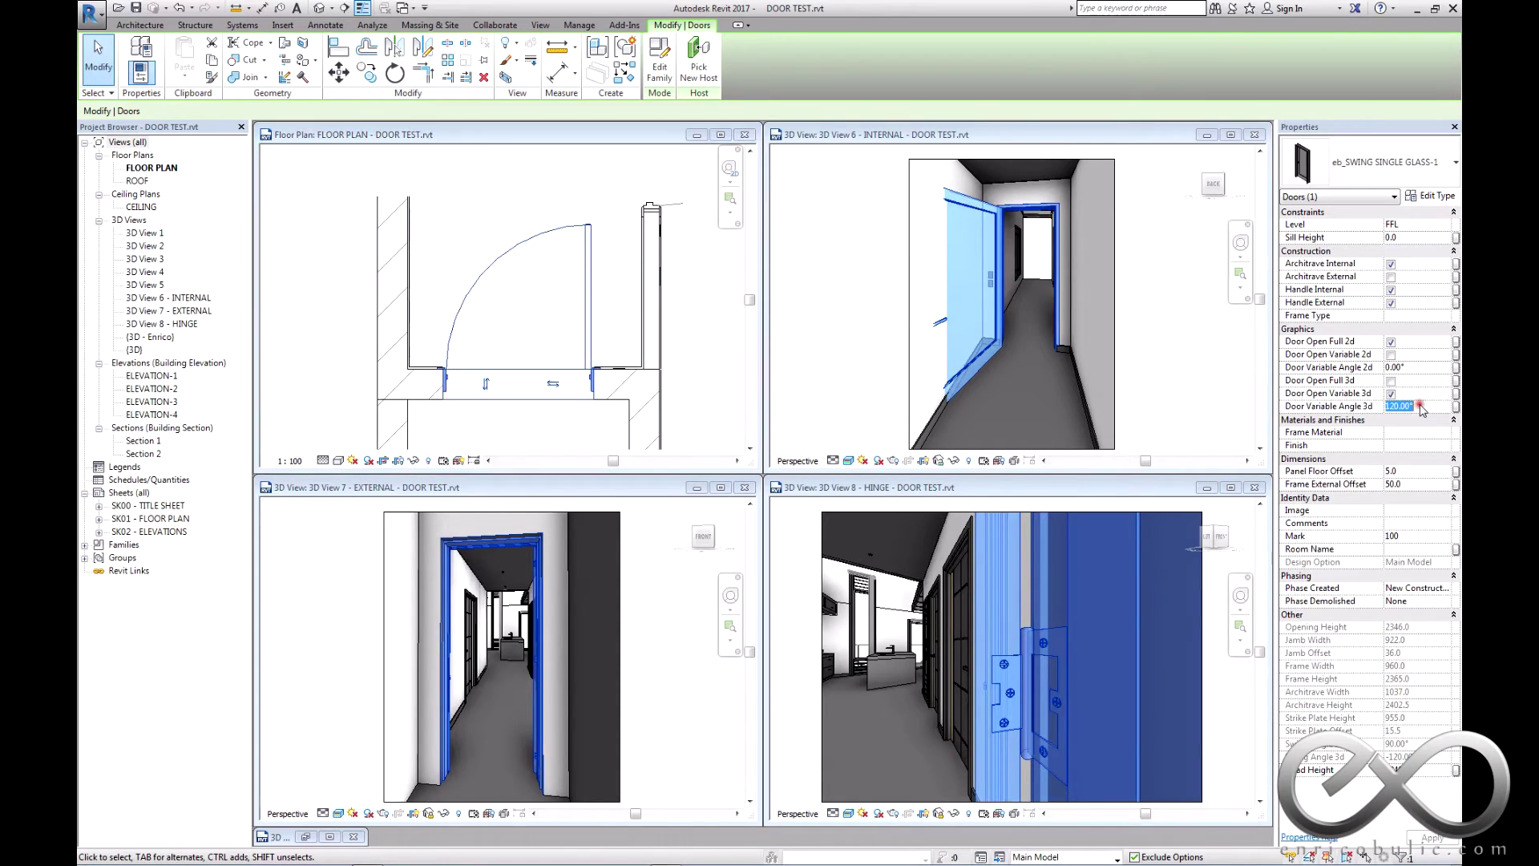
# - Change the 3D opening angle to 110° then 45°, and turn the variable 3D opening off
pyautogui.write('110')
pyautogui.press('Return')
pyautogui.click(1420, 407)
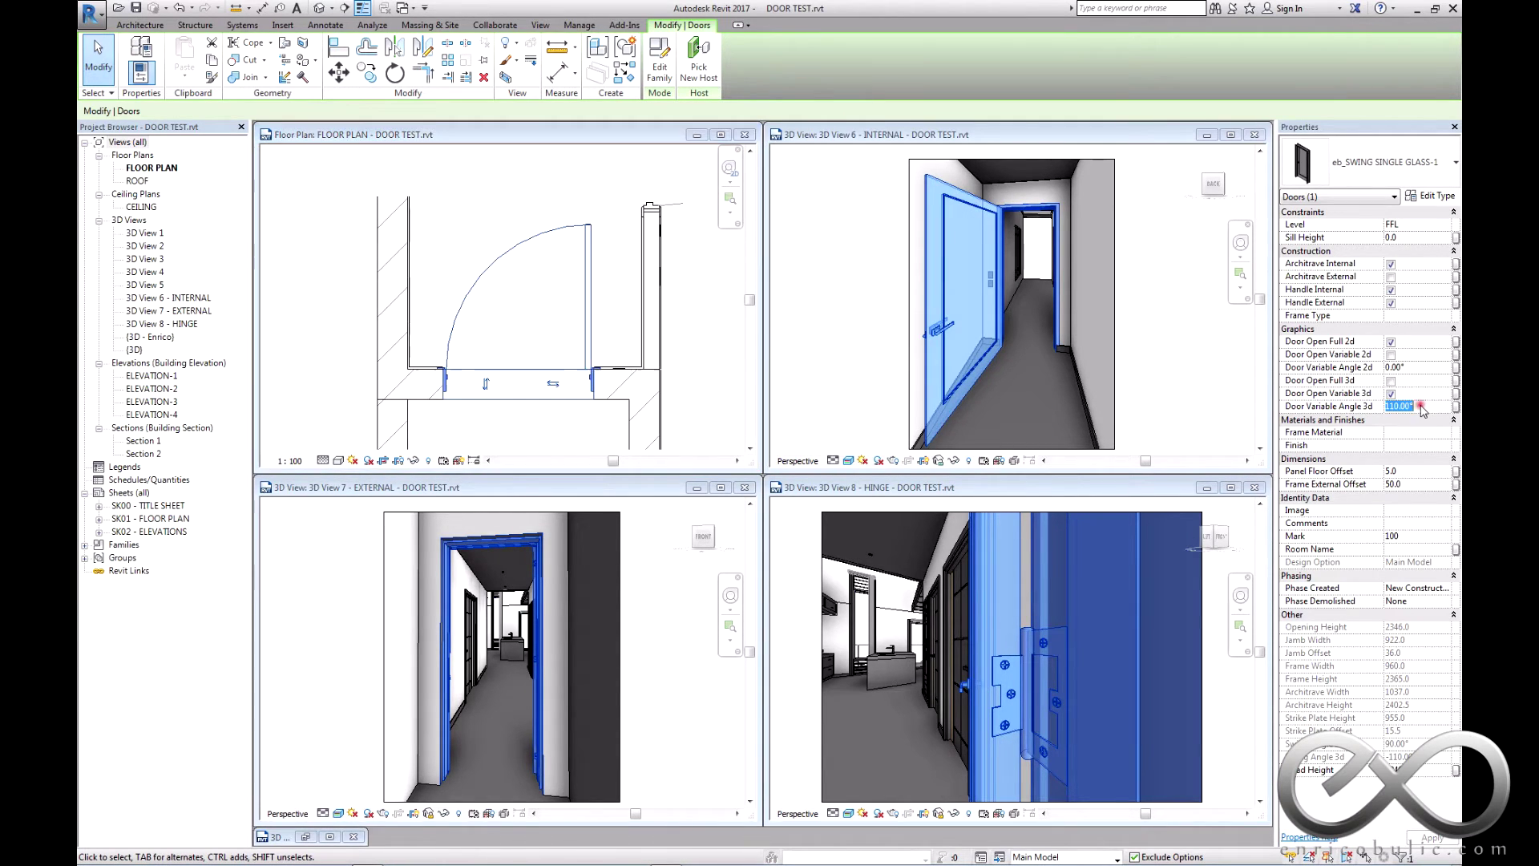
pyautogui.write('45')
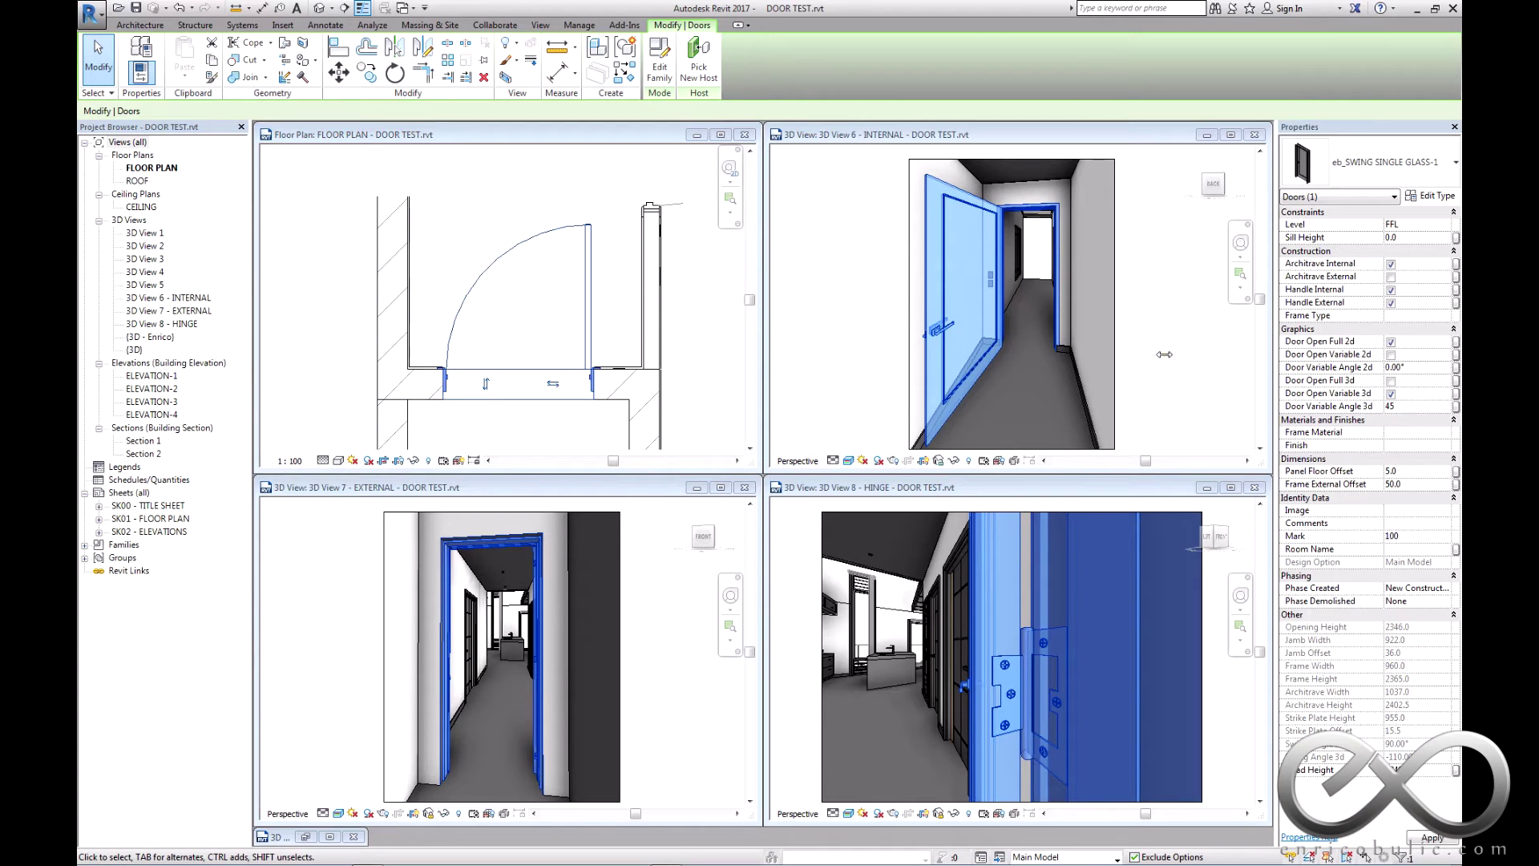
pyautogui.press('Return')
pyautogui.click(1392, 394)
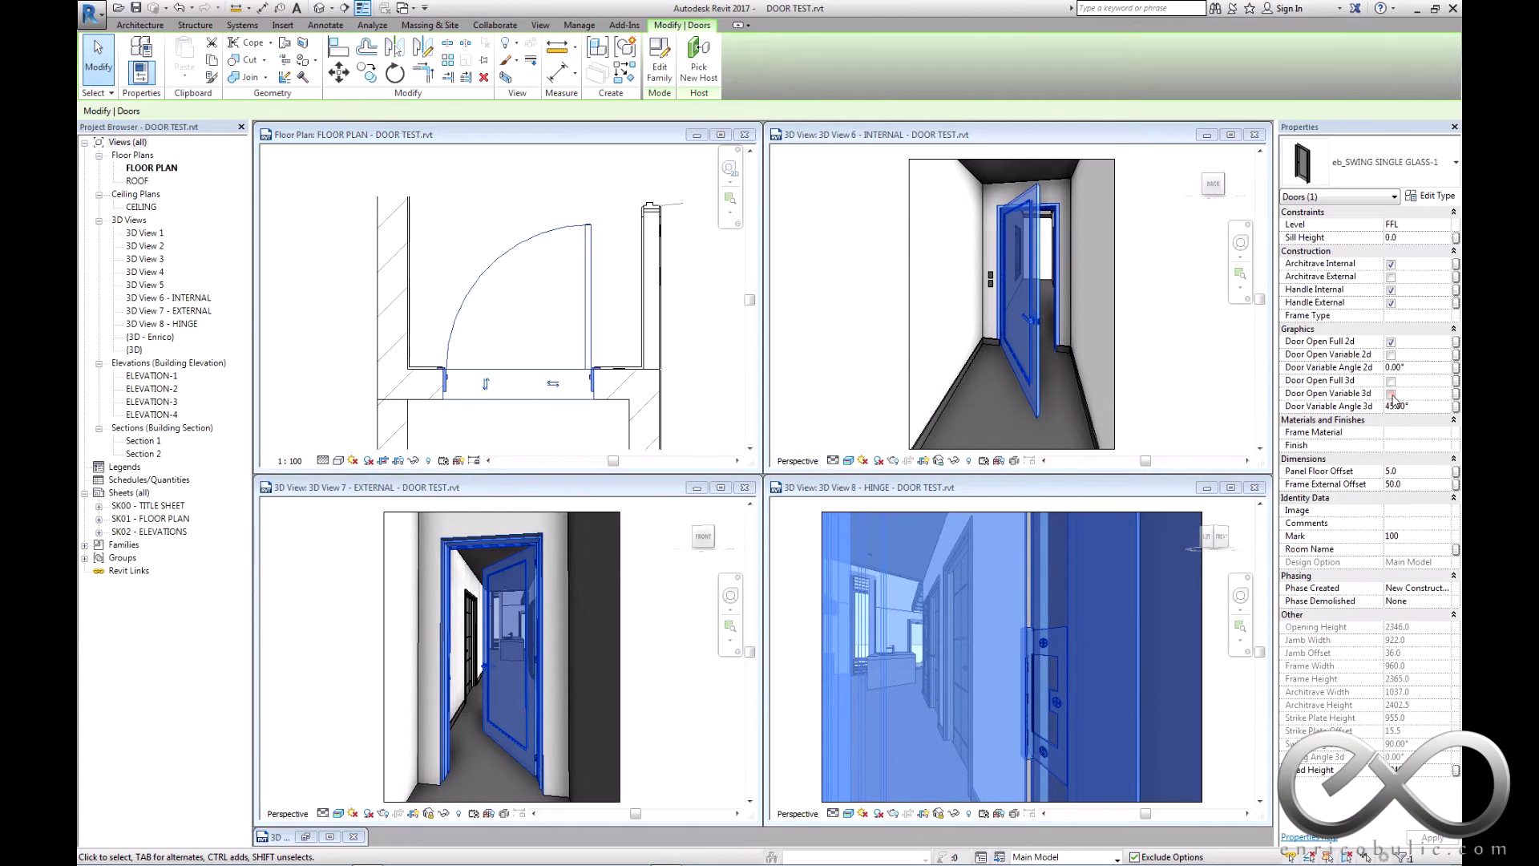
pyautogui.click(1431, 196)
# - Preview Top Rail and Bottom Rail values of 80
pyautogui.click(804, 386)
pyautogui.write('80')
pyautogui.click(799, 397)
pyautogui.write('80')
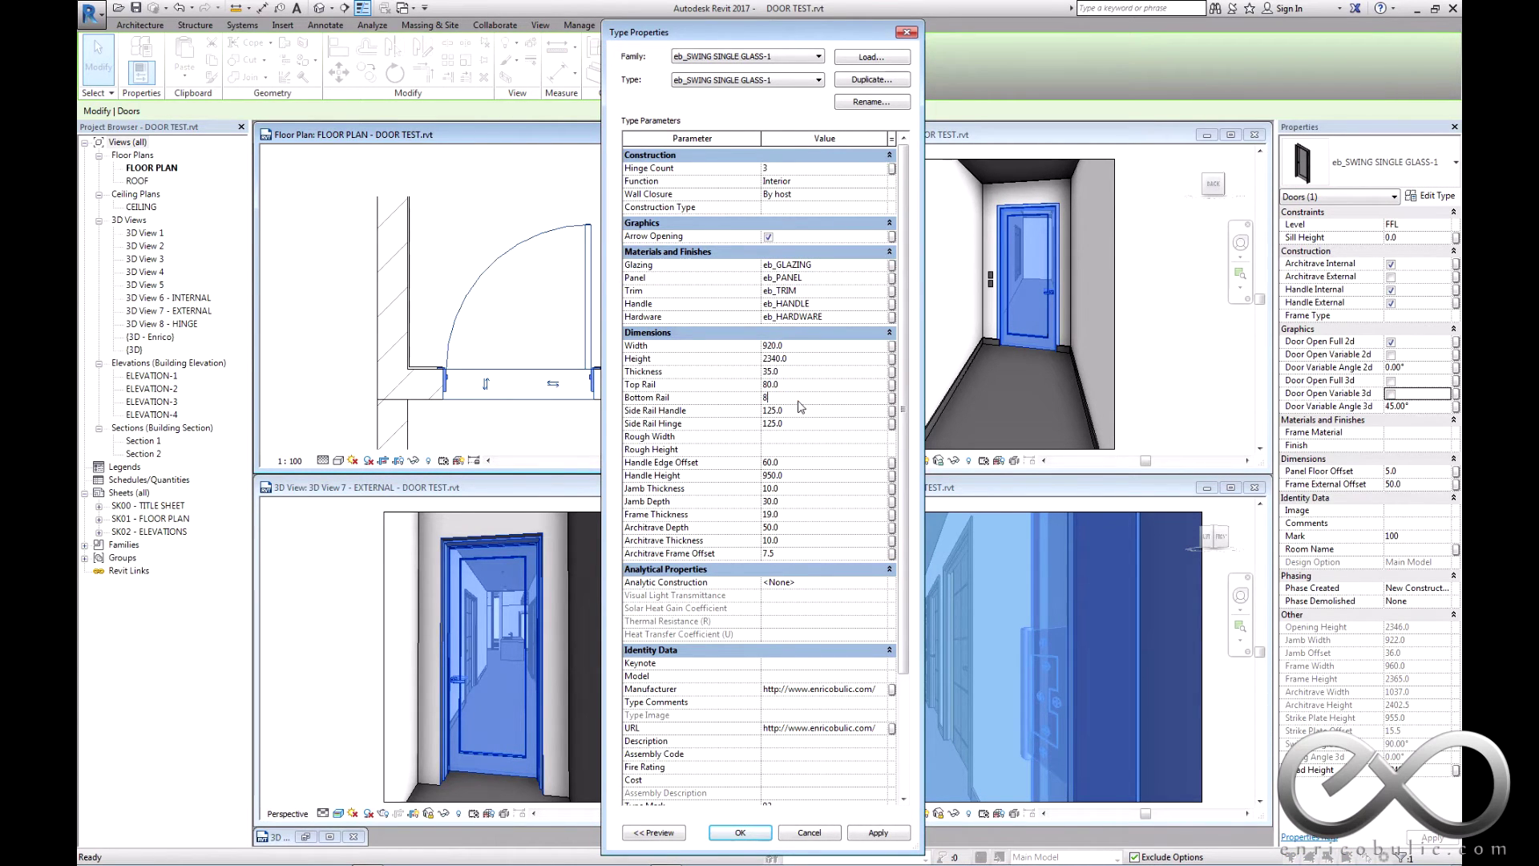
pyautogui.write('80')
pyautogui.click(744, 834)
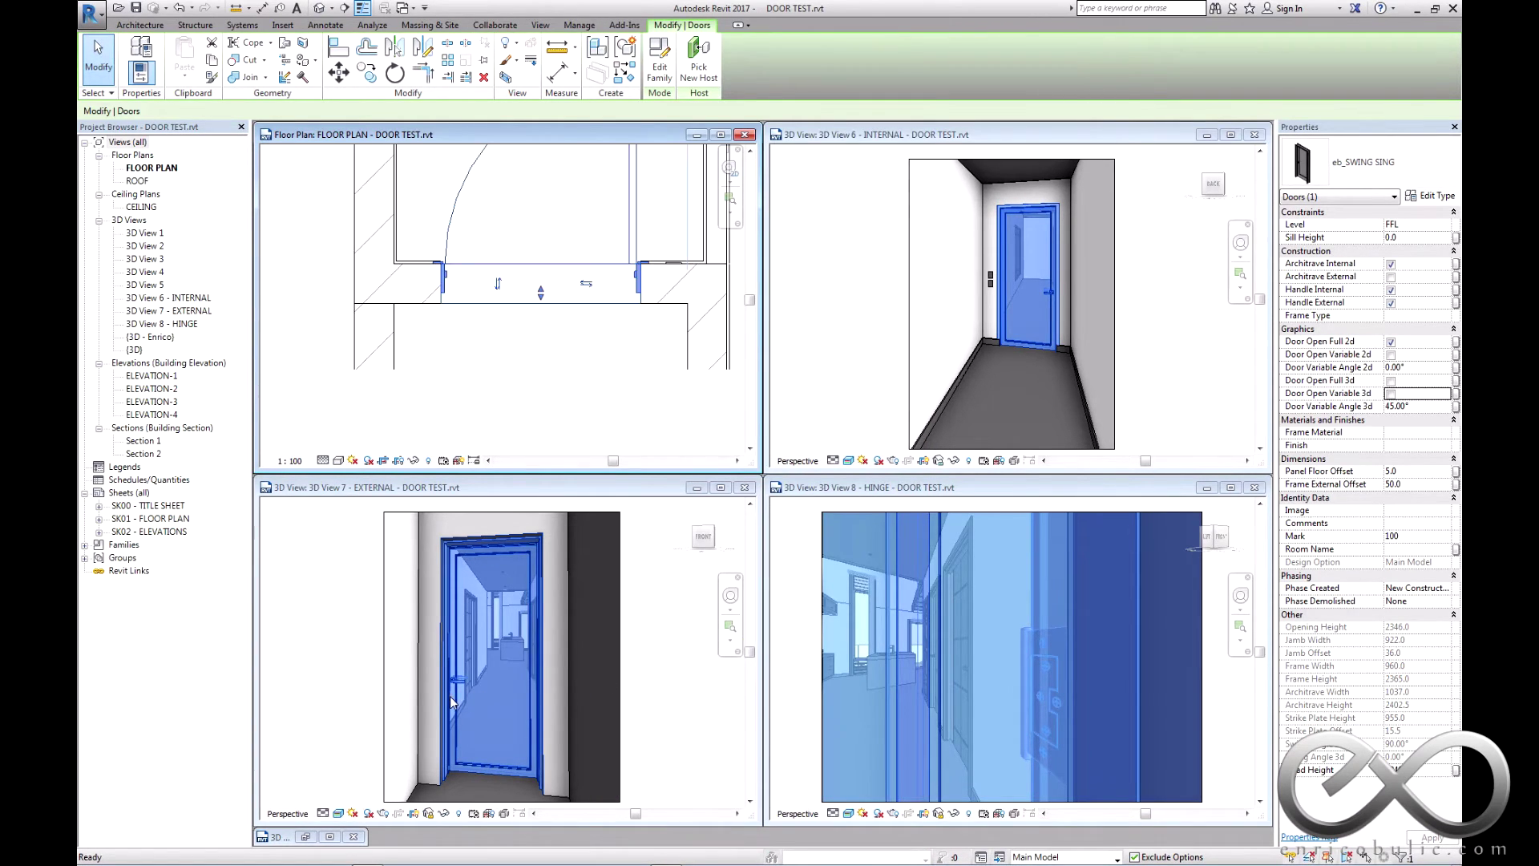
pyautogui.scroll(5, 415, 700)
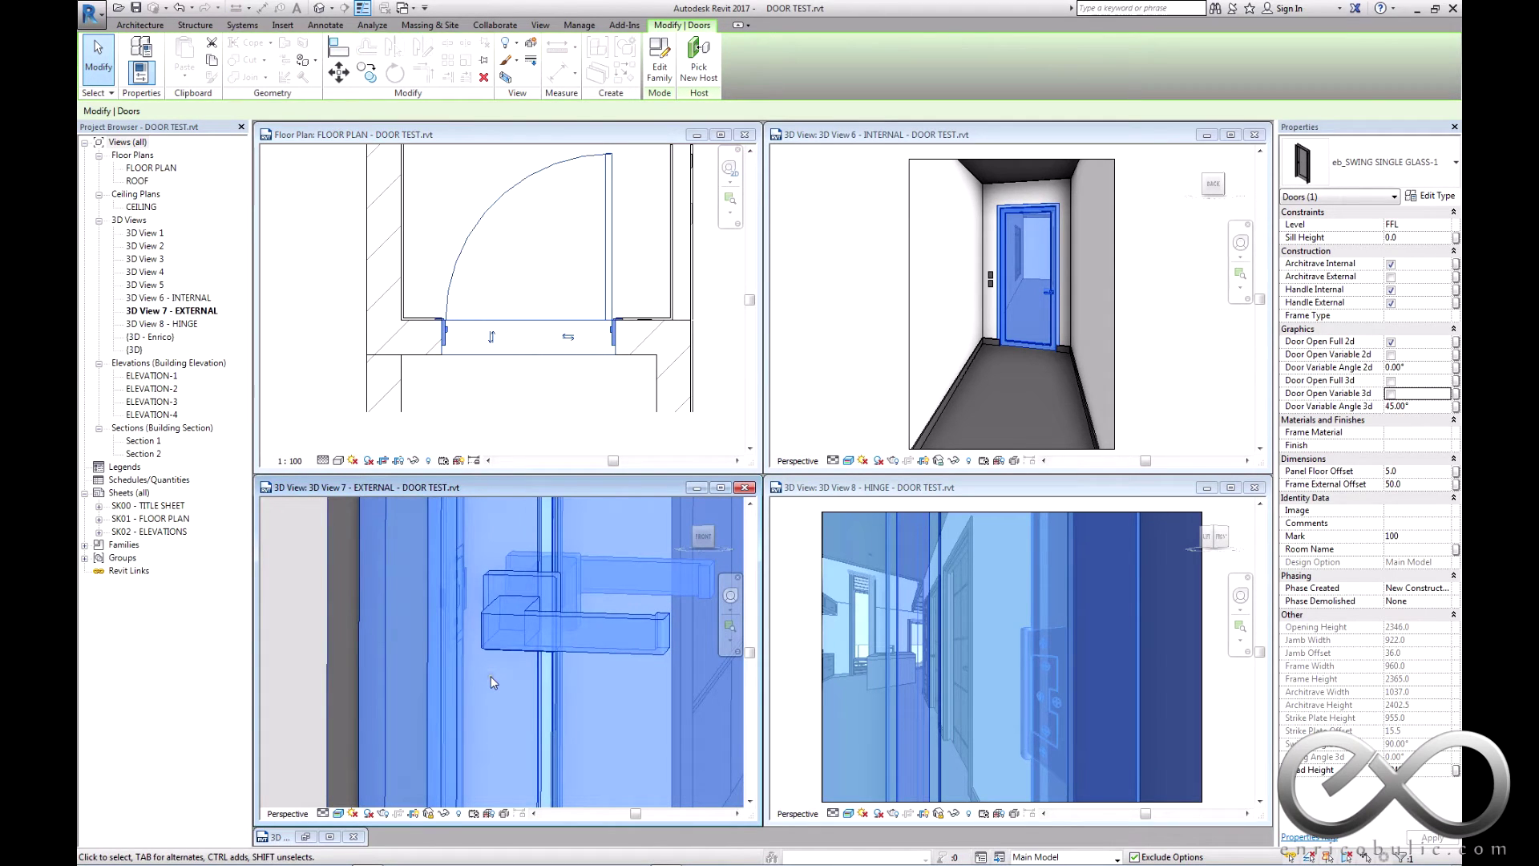
# - Preview a 45 Handle Edge Offset and zoom to fit the whole door
pyautogui.click(1437, 200)
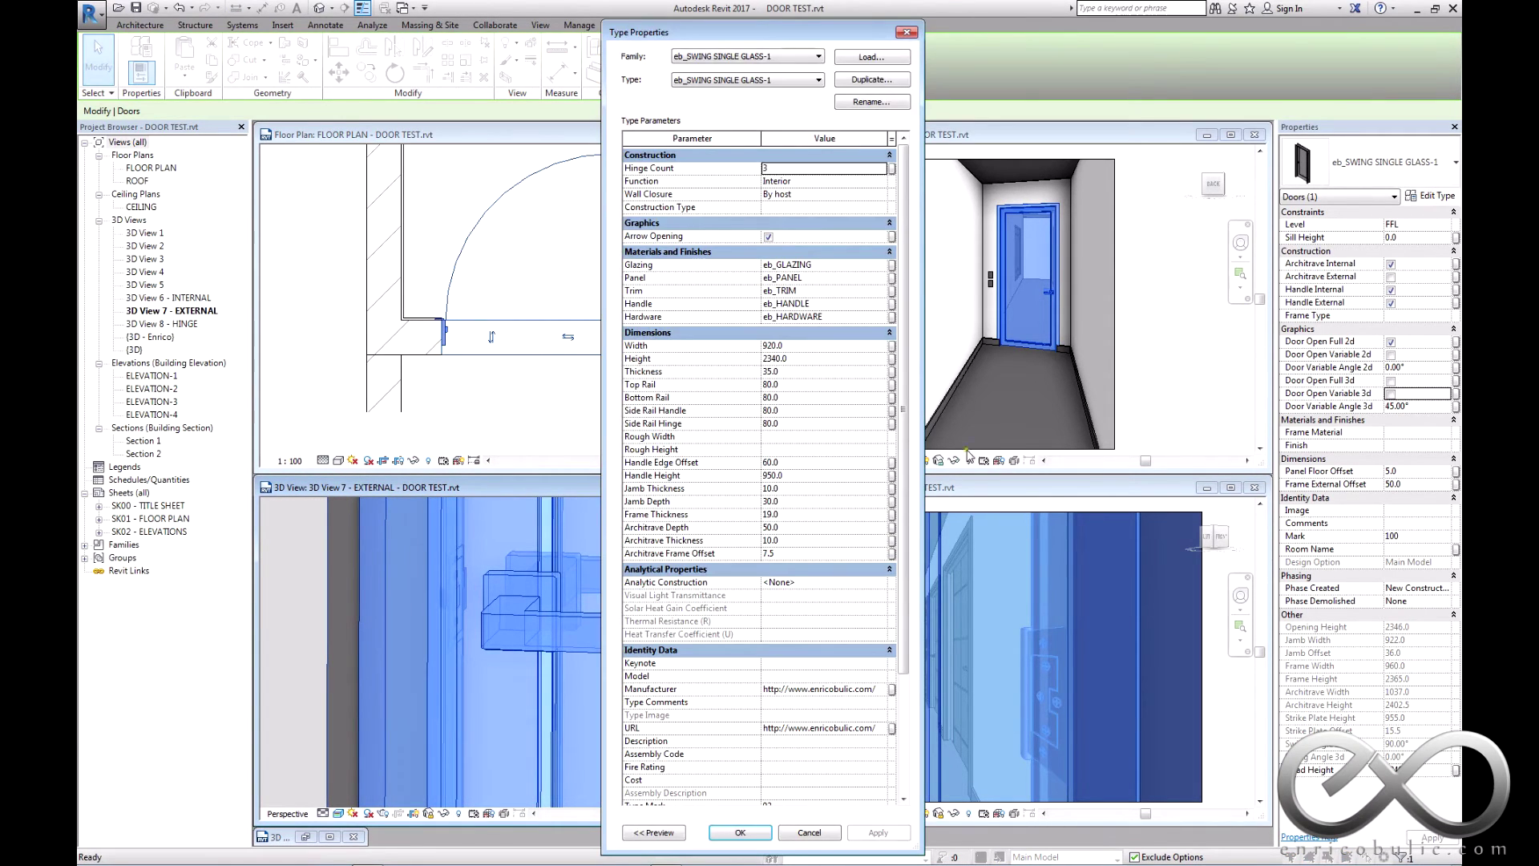
pyautogui.click(809, 462)
pyautogui.write('45')
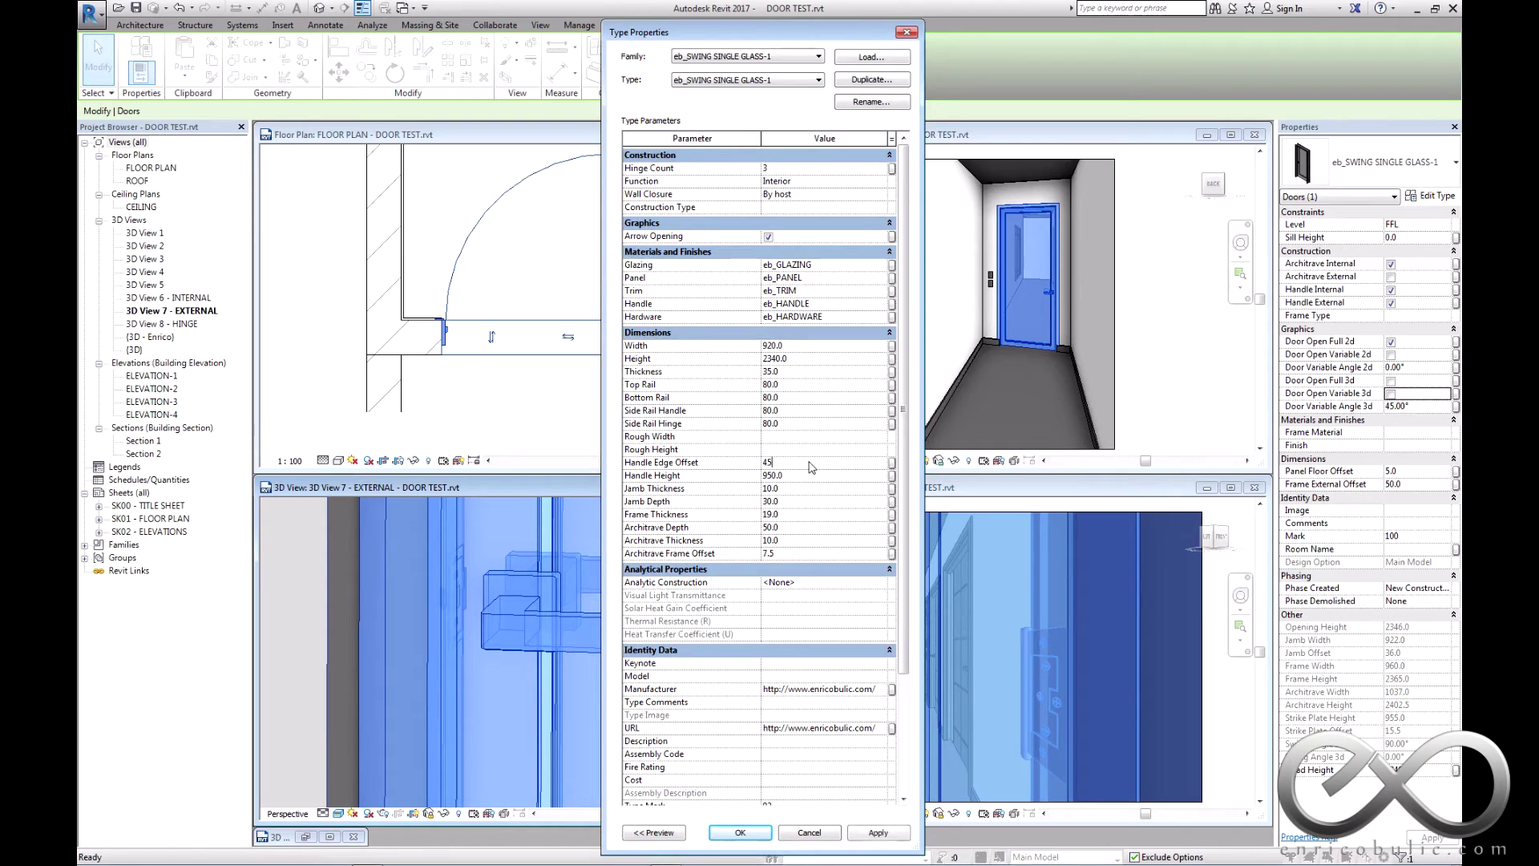
pyautogui.click(878, 832)
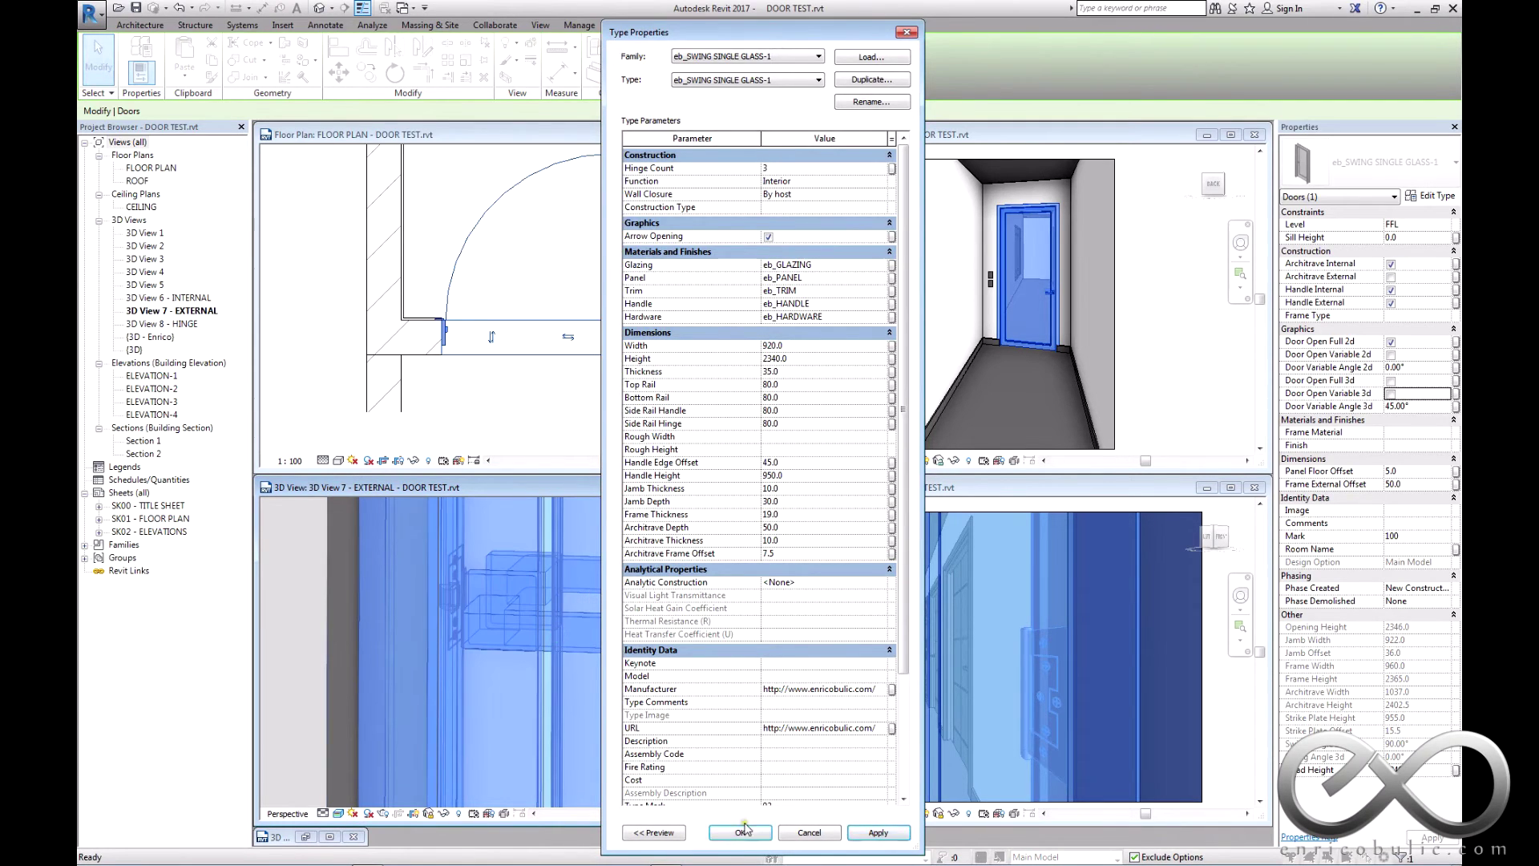
pyautogui.click(740, 832)
pyautogui.click(280, 632)
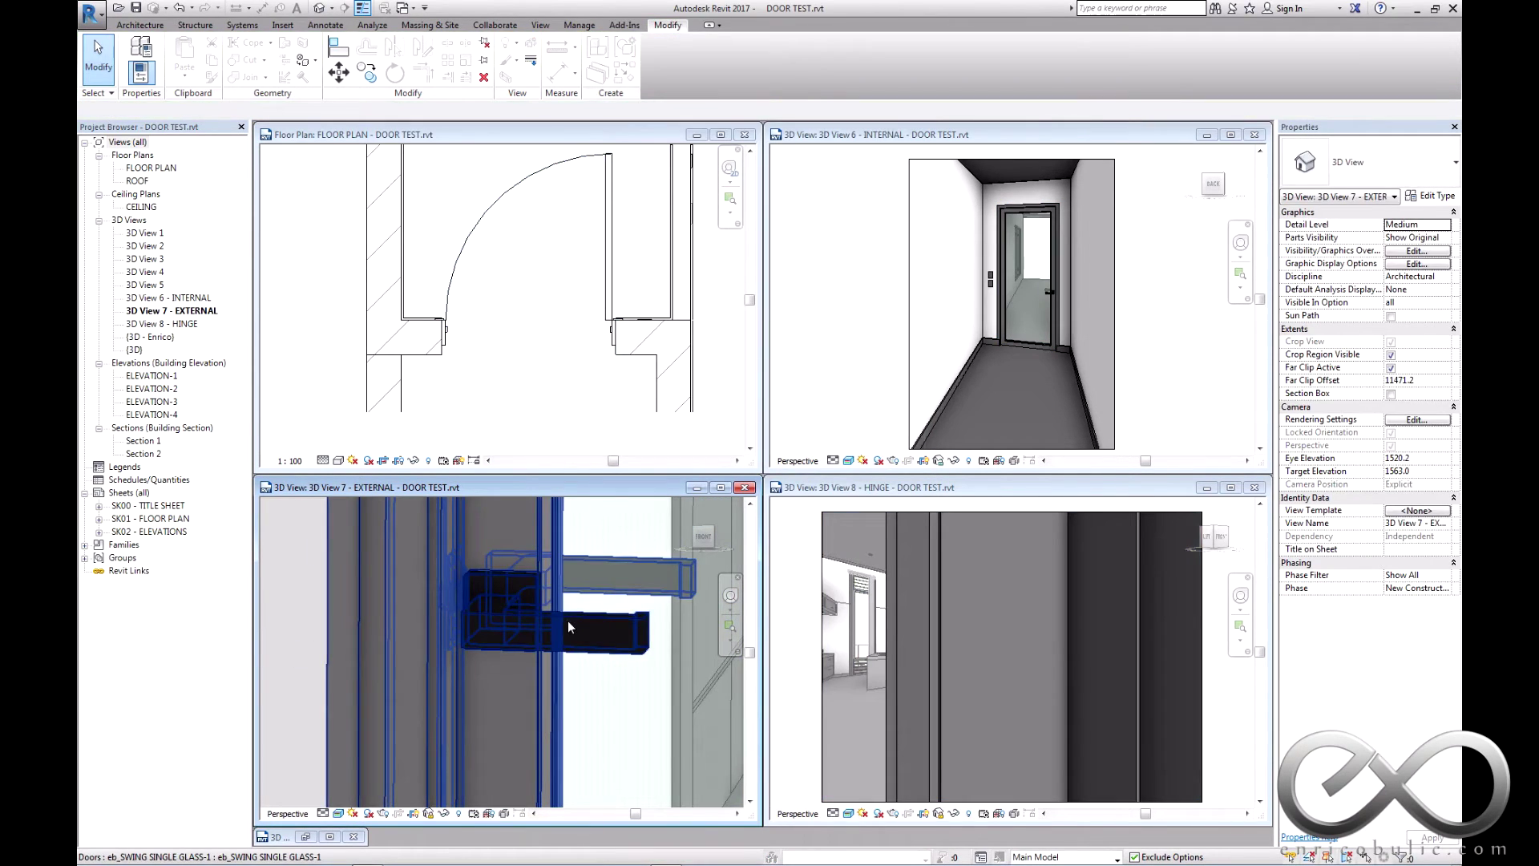
pyautogui.press('z')
pyautogui.press('f')
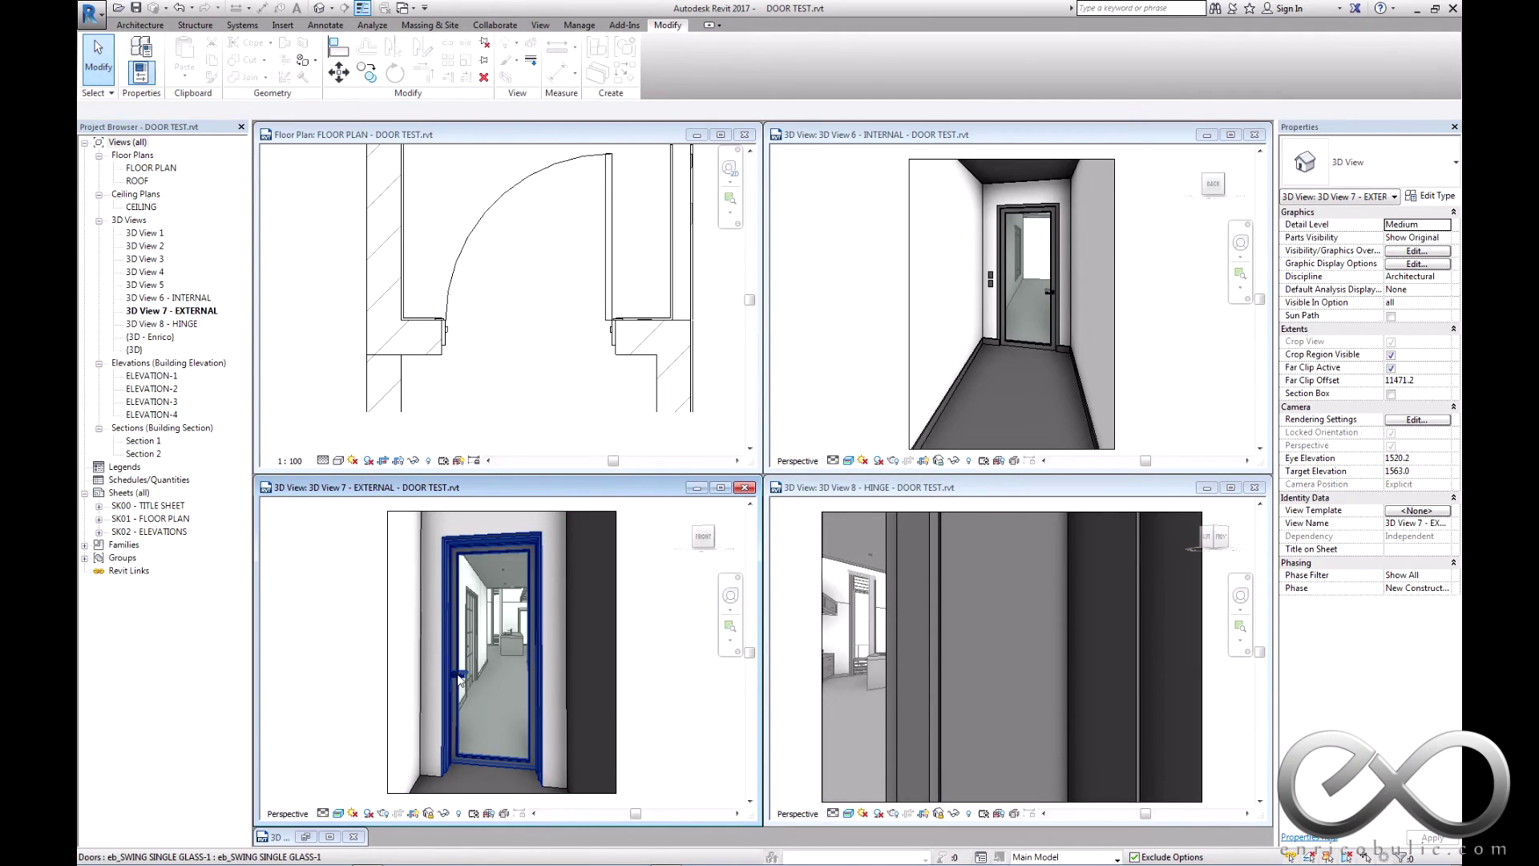
# - Restore the Handle Edge Offset to 60
pyautogui.click(469, 670)
pyautogui.click(1433, 195)
pyautogui.click(810, 463)
pyautogui.write('60')
pyautogui.click(808, 423)
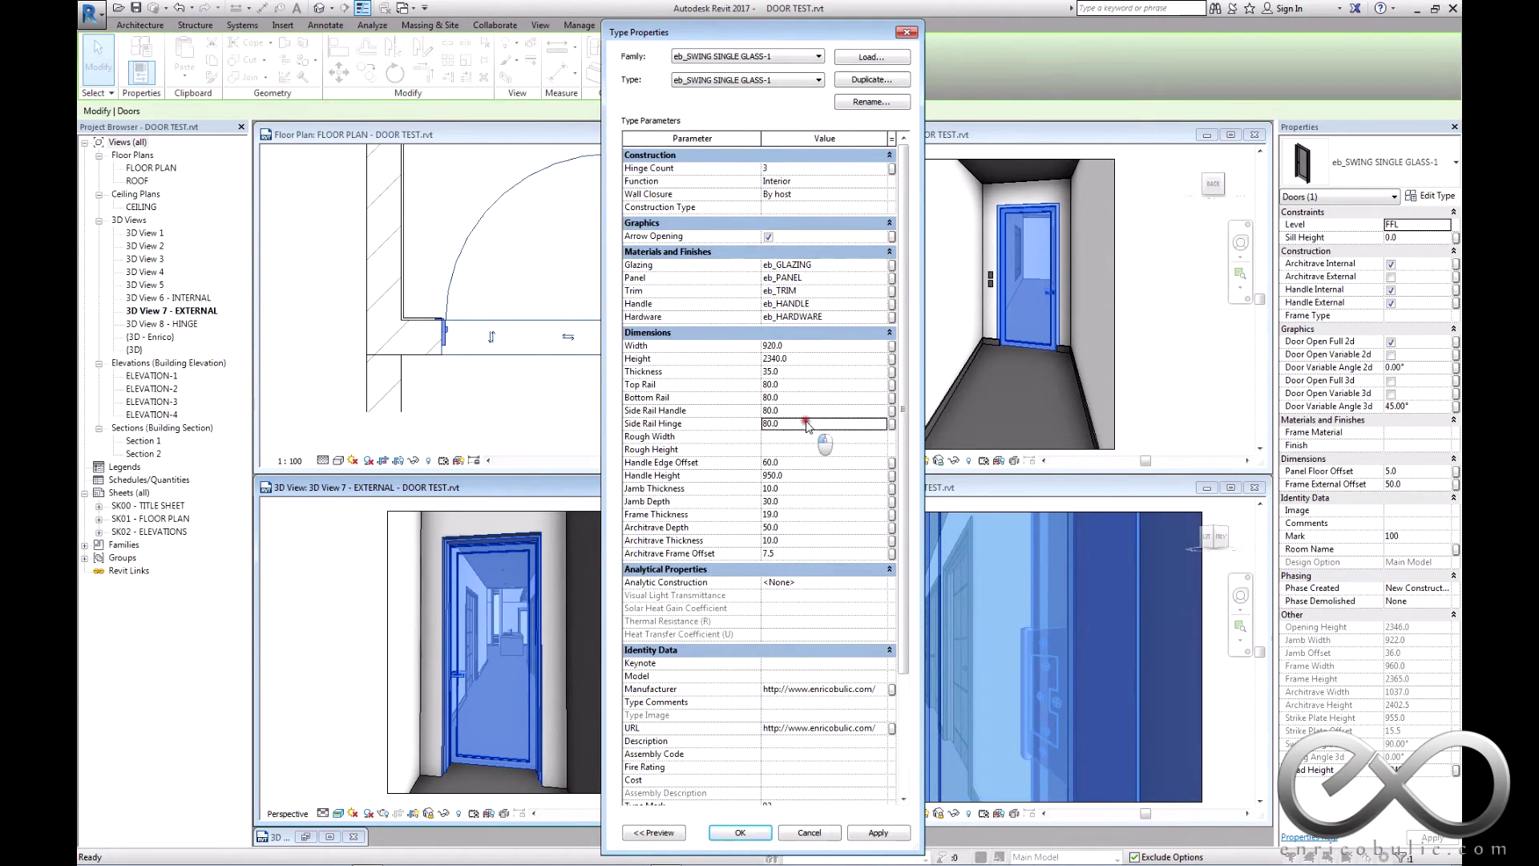
# - Set Side Rail Hinge 600, Top Rail 200, Side Rail Handle 200 and Bottom Rail 1200
pyautogui.click(797, 385)
pyautogui.click(797, 412)
pyautogui.click(797, 399)
pyautogui.click(739, 833)
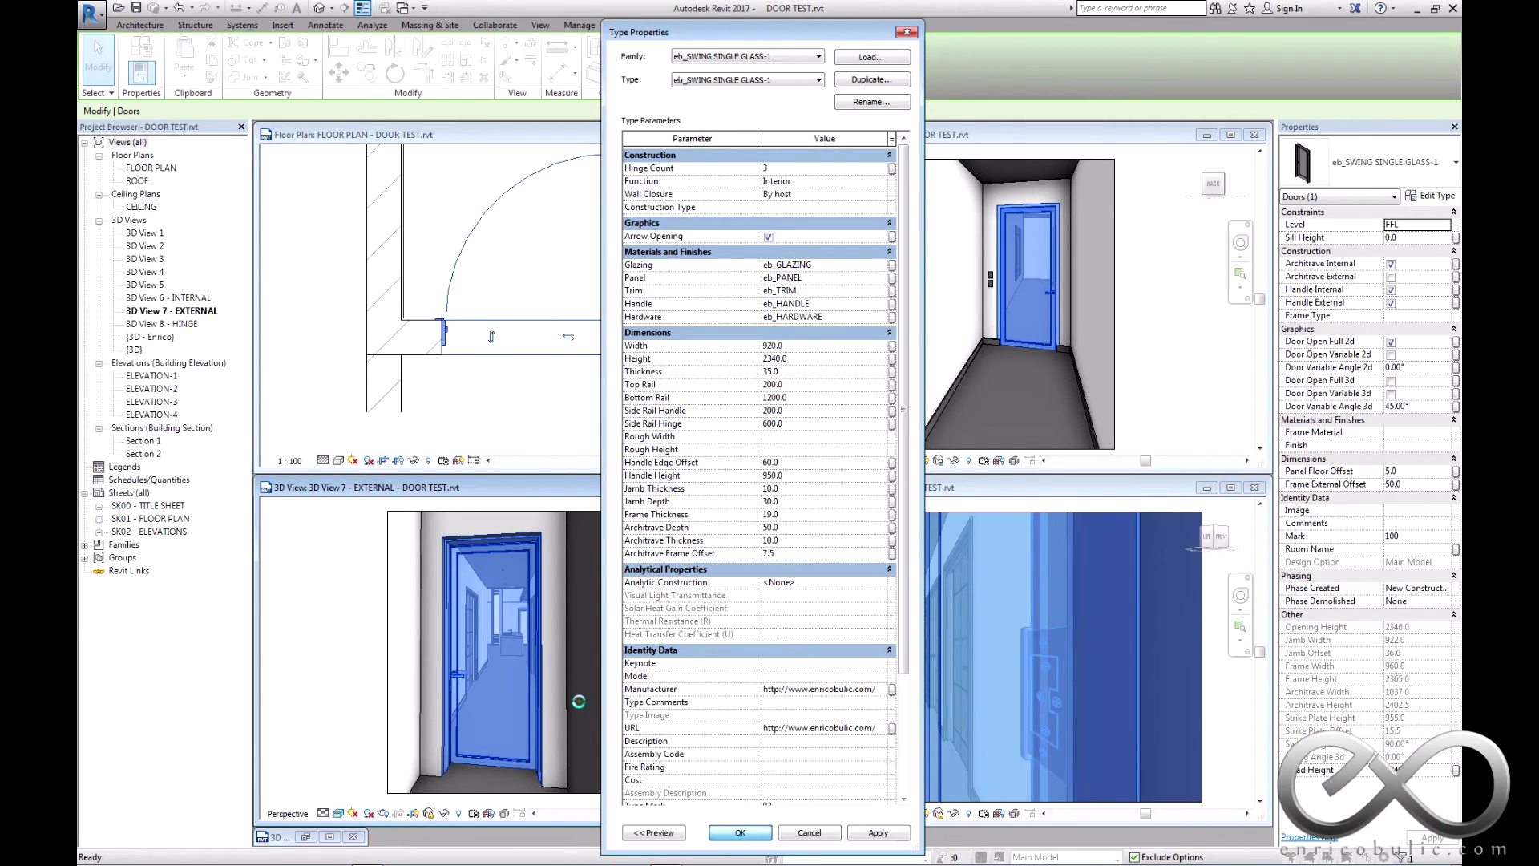
pyautogui.press('Escape')
pyautogui.click(509, 675)
pyautogui.click(1391, 394)
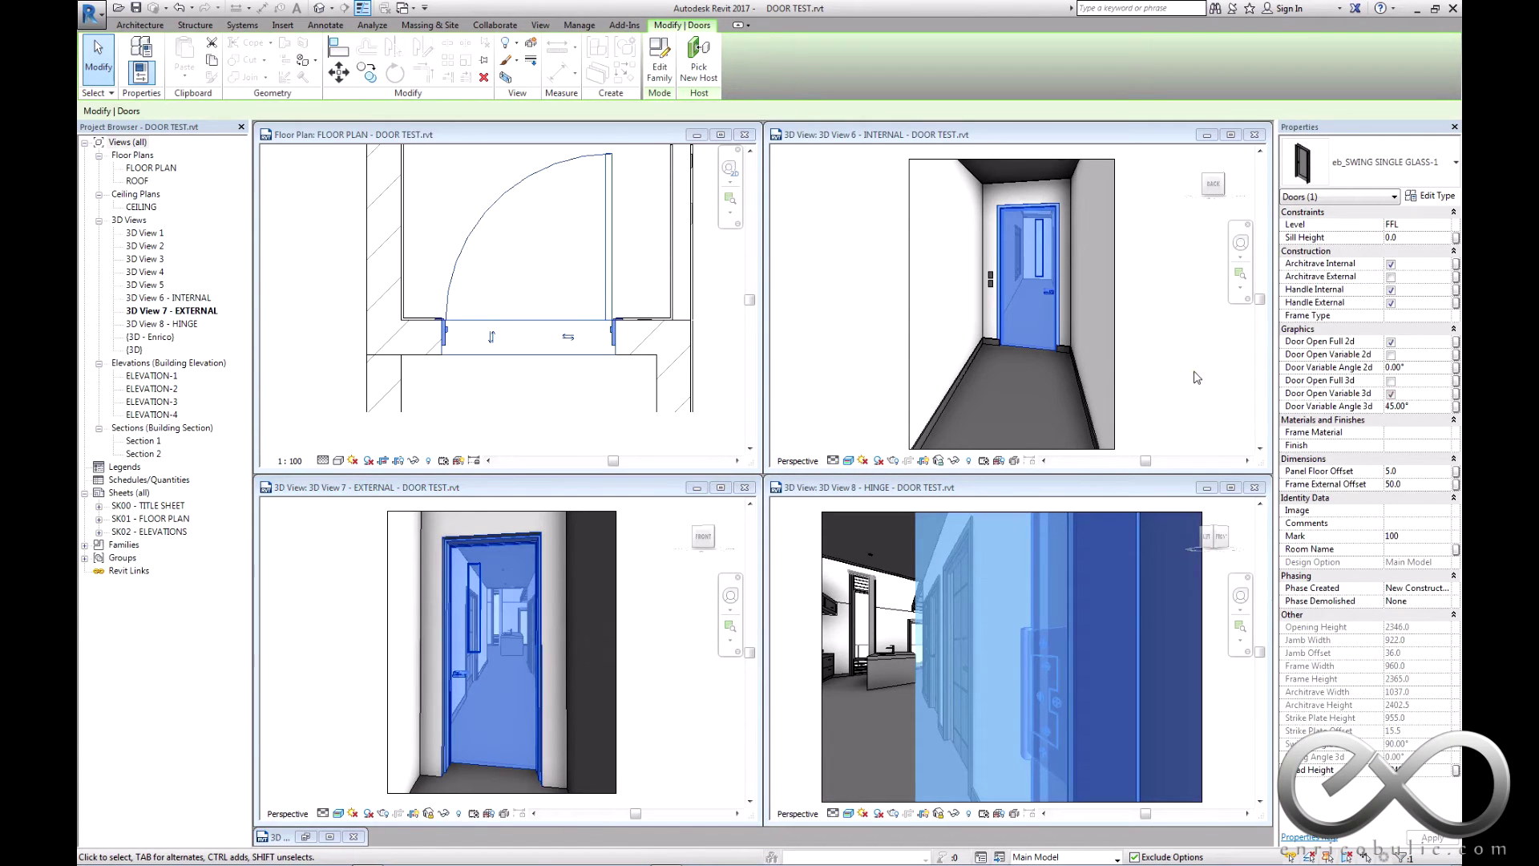
# - Set the Door Variable Angle 3d to 110° and turn variable 3D opening off
pyautogui.click(1419, 407)
pyautogui.write('110')
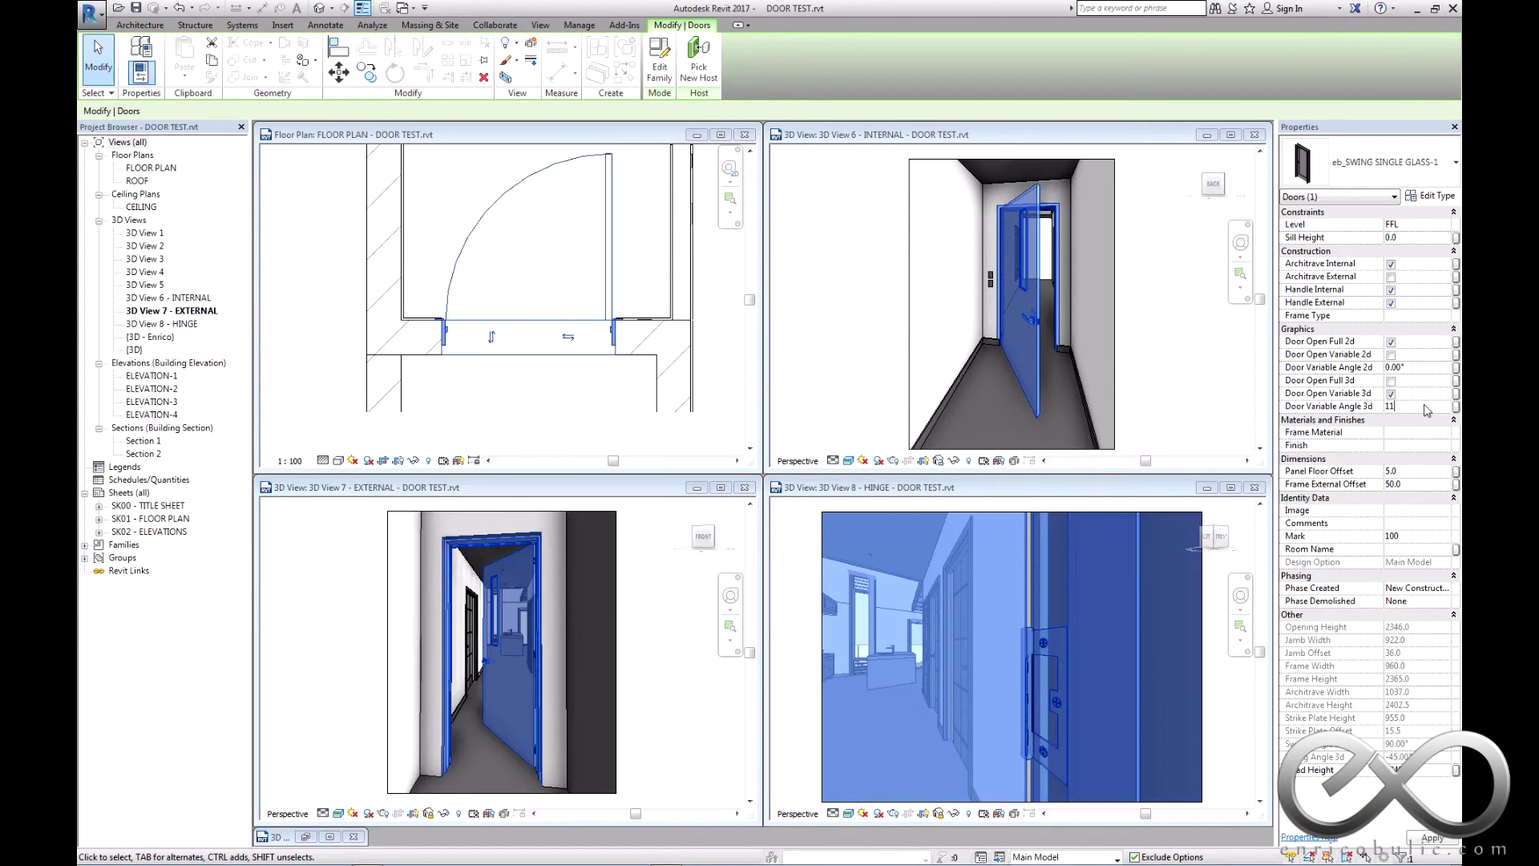
pyautogui.press('Return')
pyautogui.click(1391, 394)
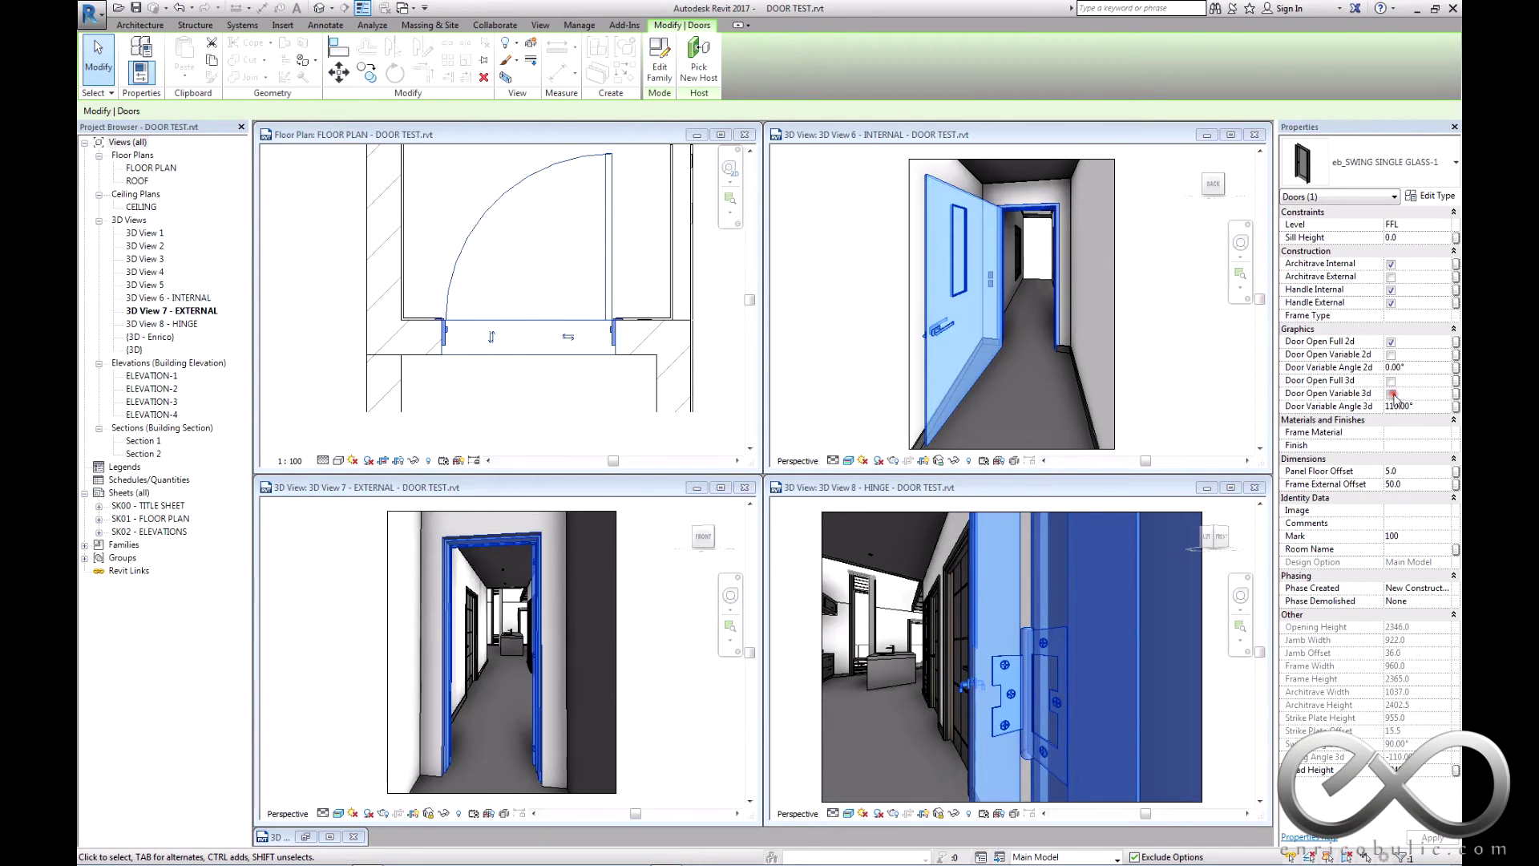
pyautogui.click(1164, 383)
# - Preview a Handle Height of 1100, then revert it to 950
pyautogui.click(1432, 199)
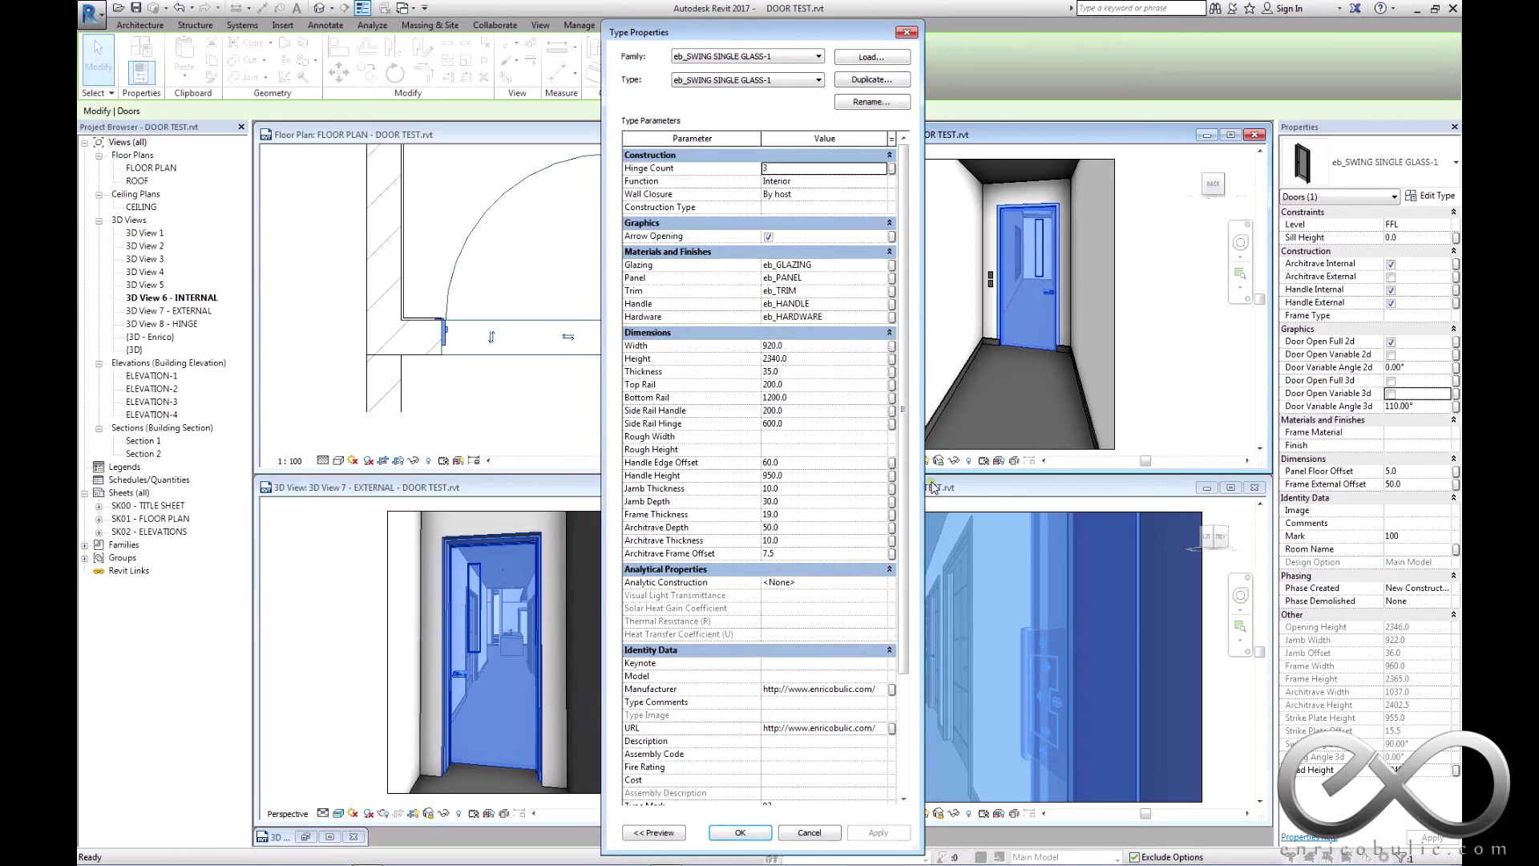
pyautogui.doubleClick(802, 476)
pyautogui.write('1100')
pyautogui.click(874, 838)
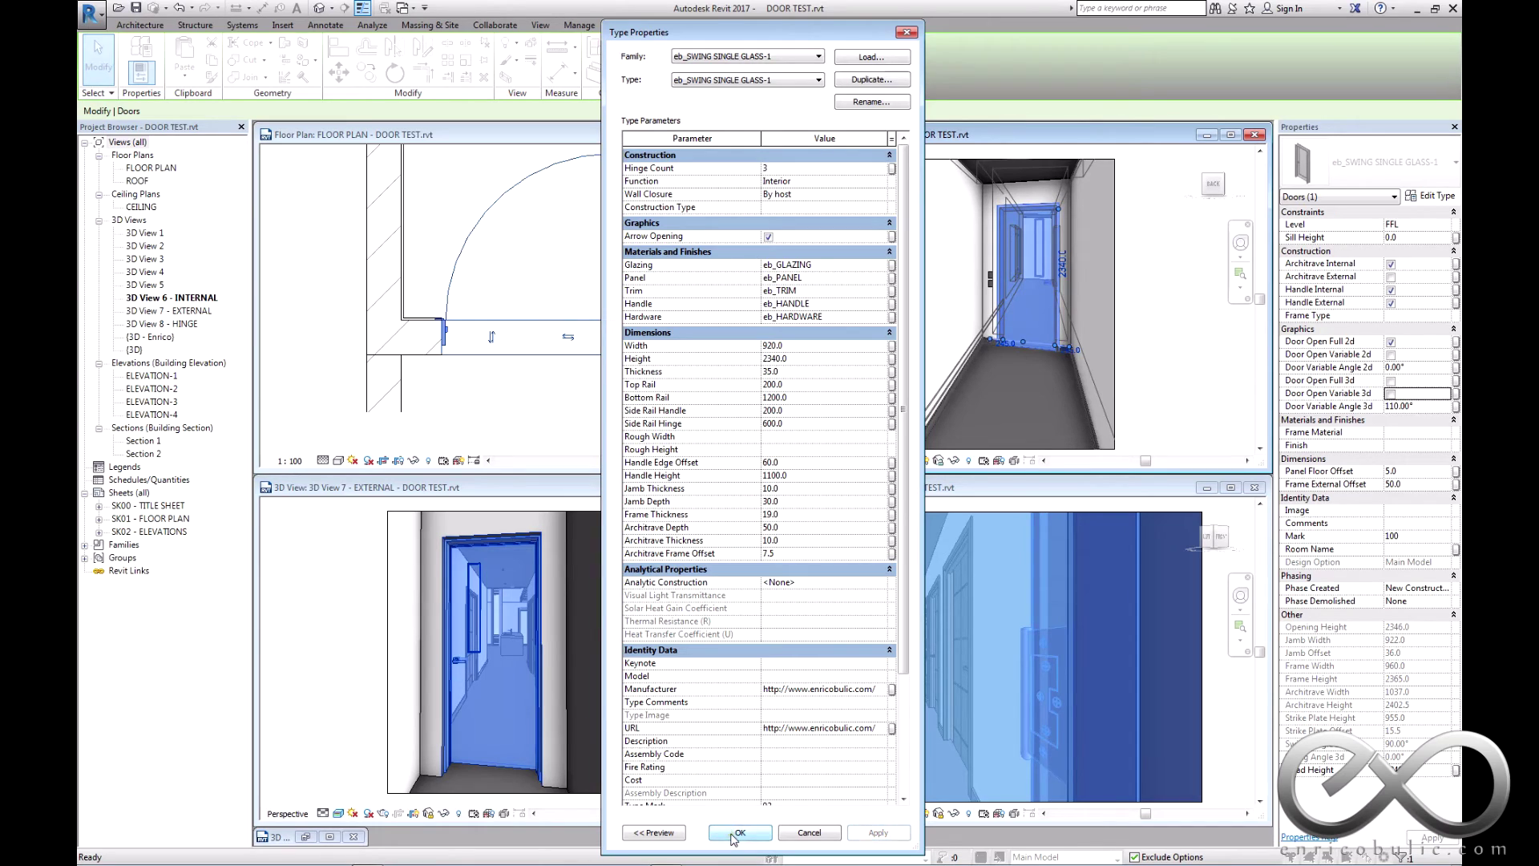
pyautogui.doubleClick(805, 479)
pyautogui.write('950')
pyautogui.click(875, 834)
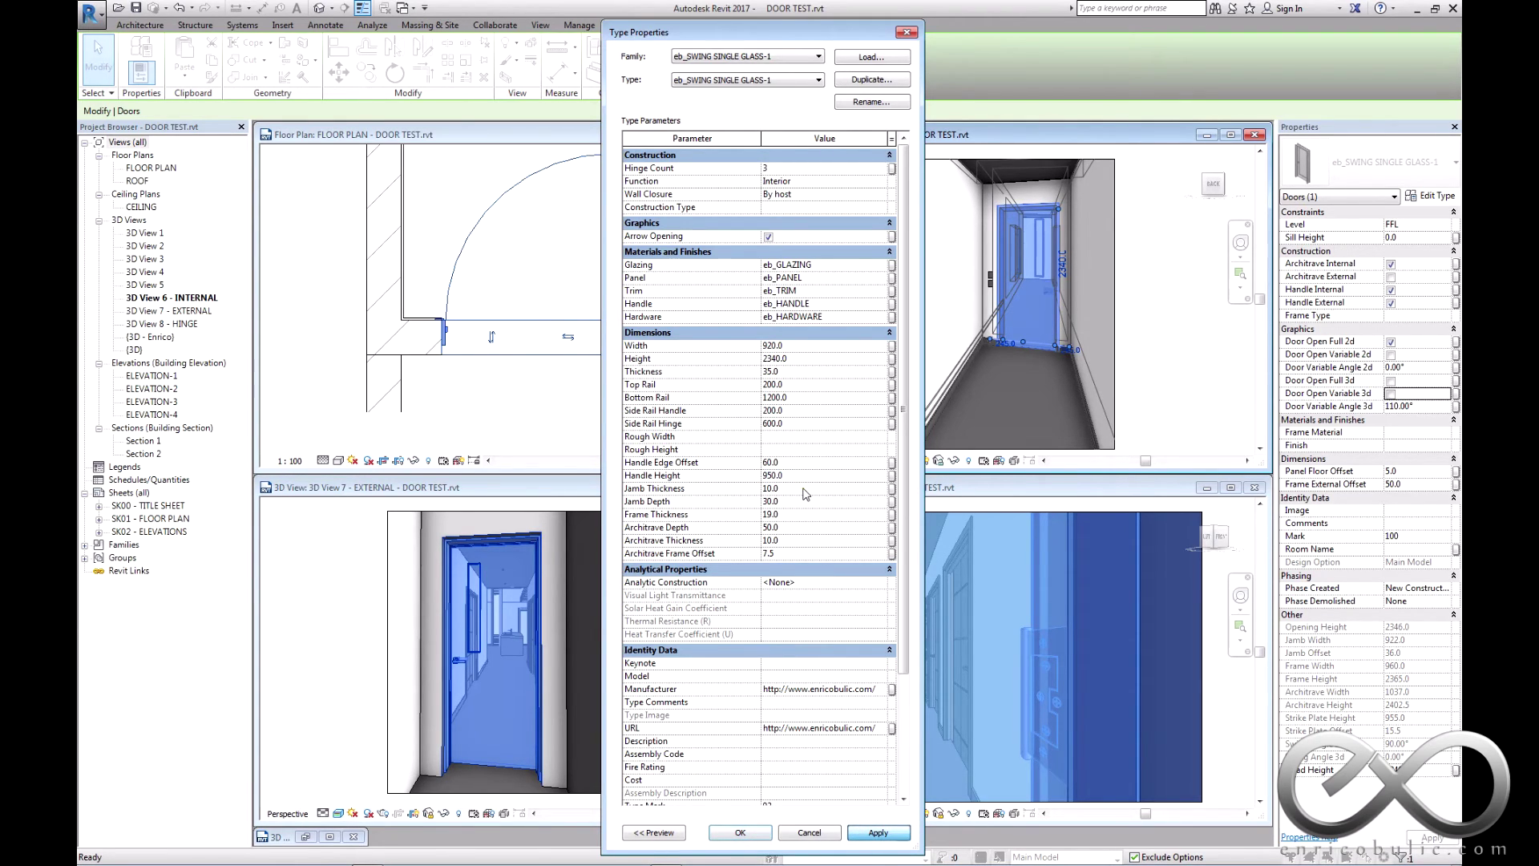
pyautogui.click(739, 832)
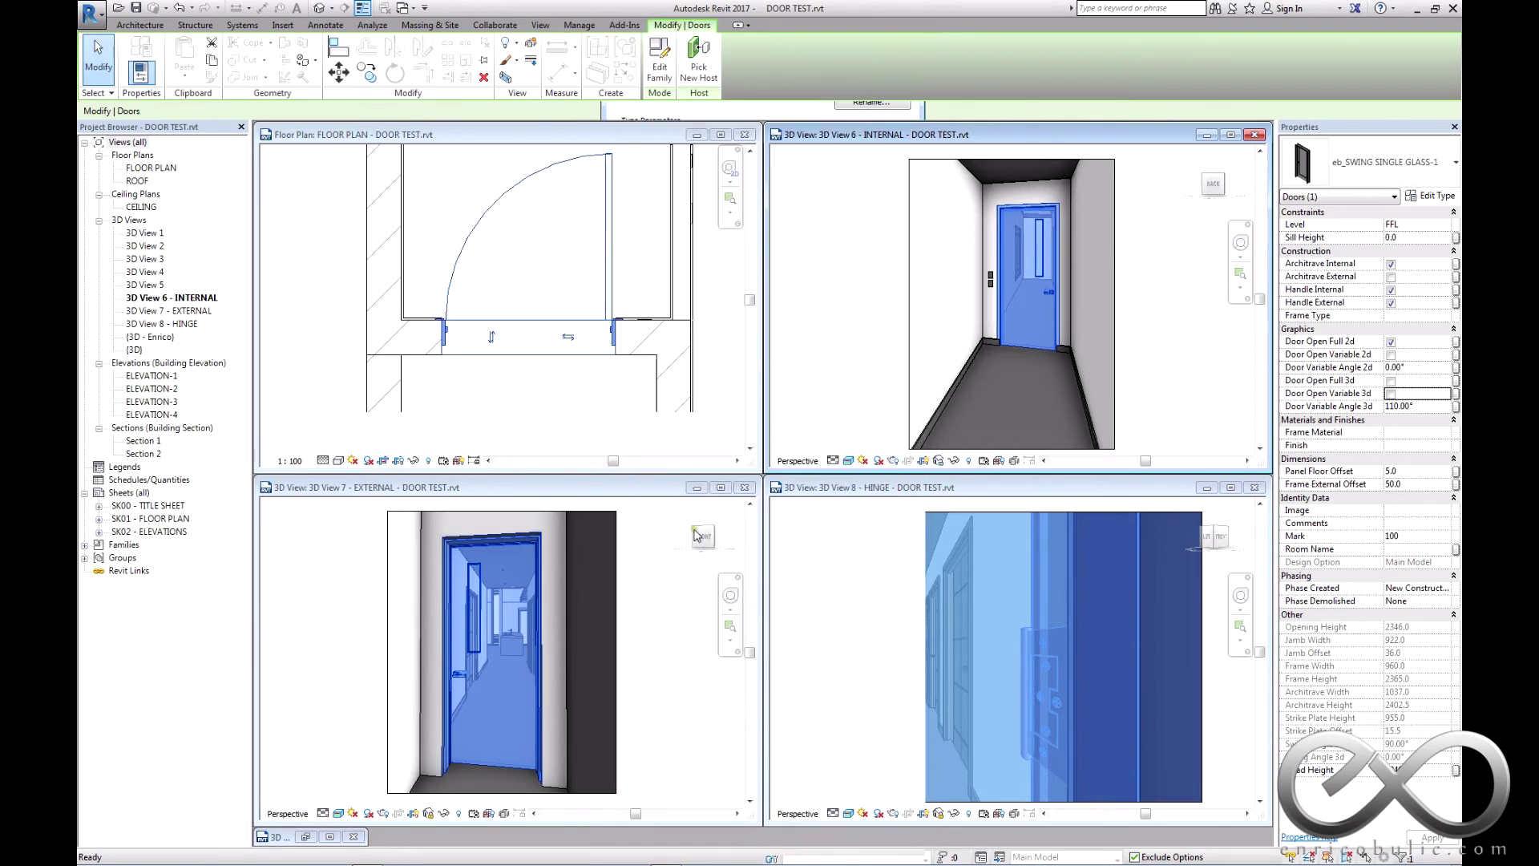
# - Zoom the floor plan to the door jamb and bring up the door's type properties
pyautogui.click(559, 390)
pyautogui.scroll(2, 574, 382)
pyautogui.scroll(2, 581, 360)
pyautogui.scroll(2, 589, 343)
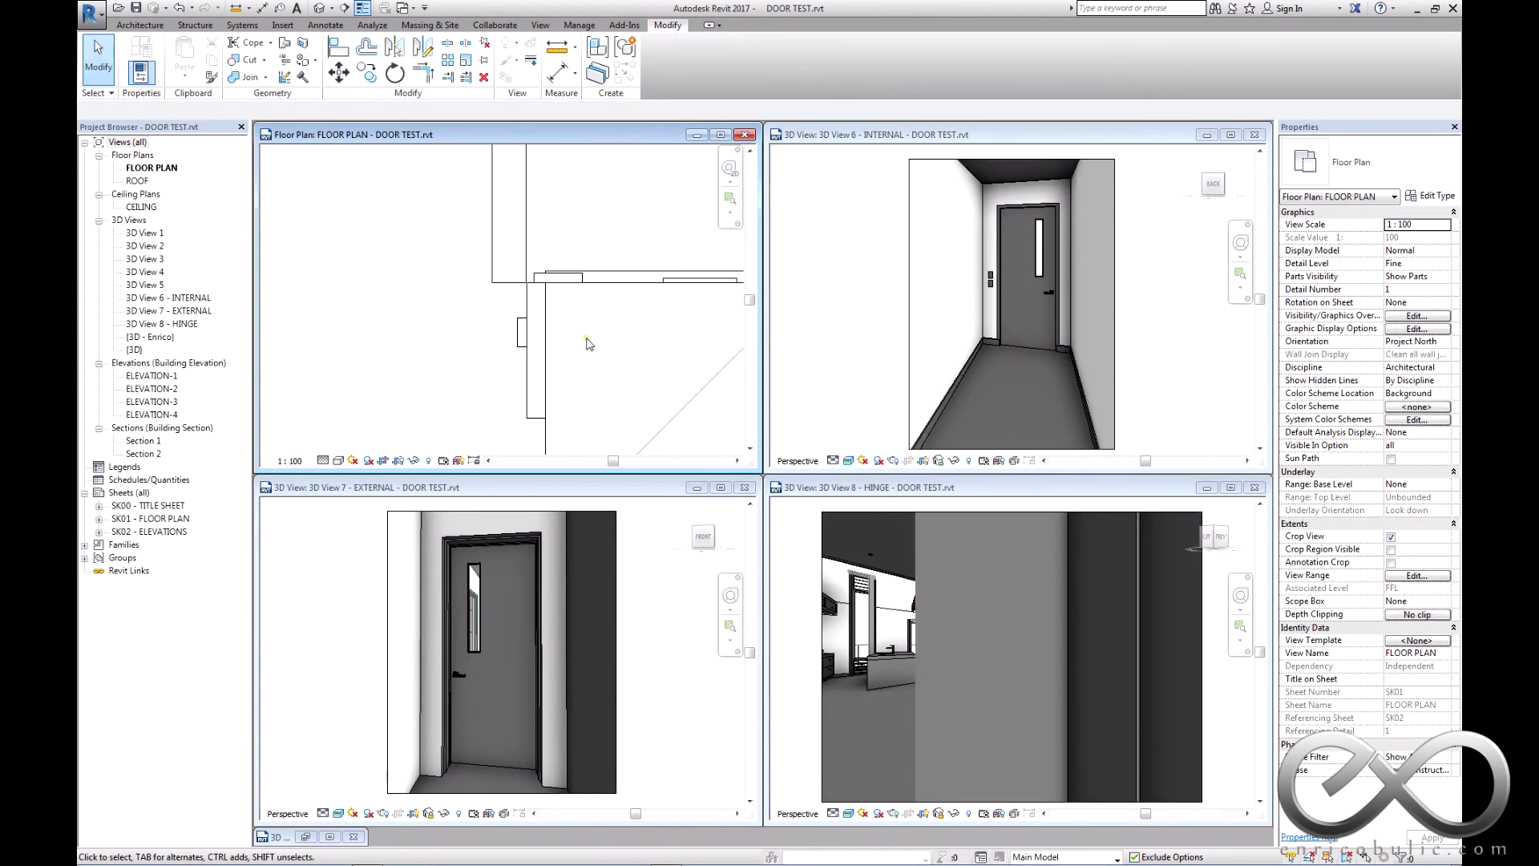
pyautogui.moveTo(589, 343); pyautogui.dragTo(553, 314, button='middle')
pyautogui.click(500, 320)
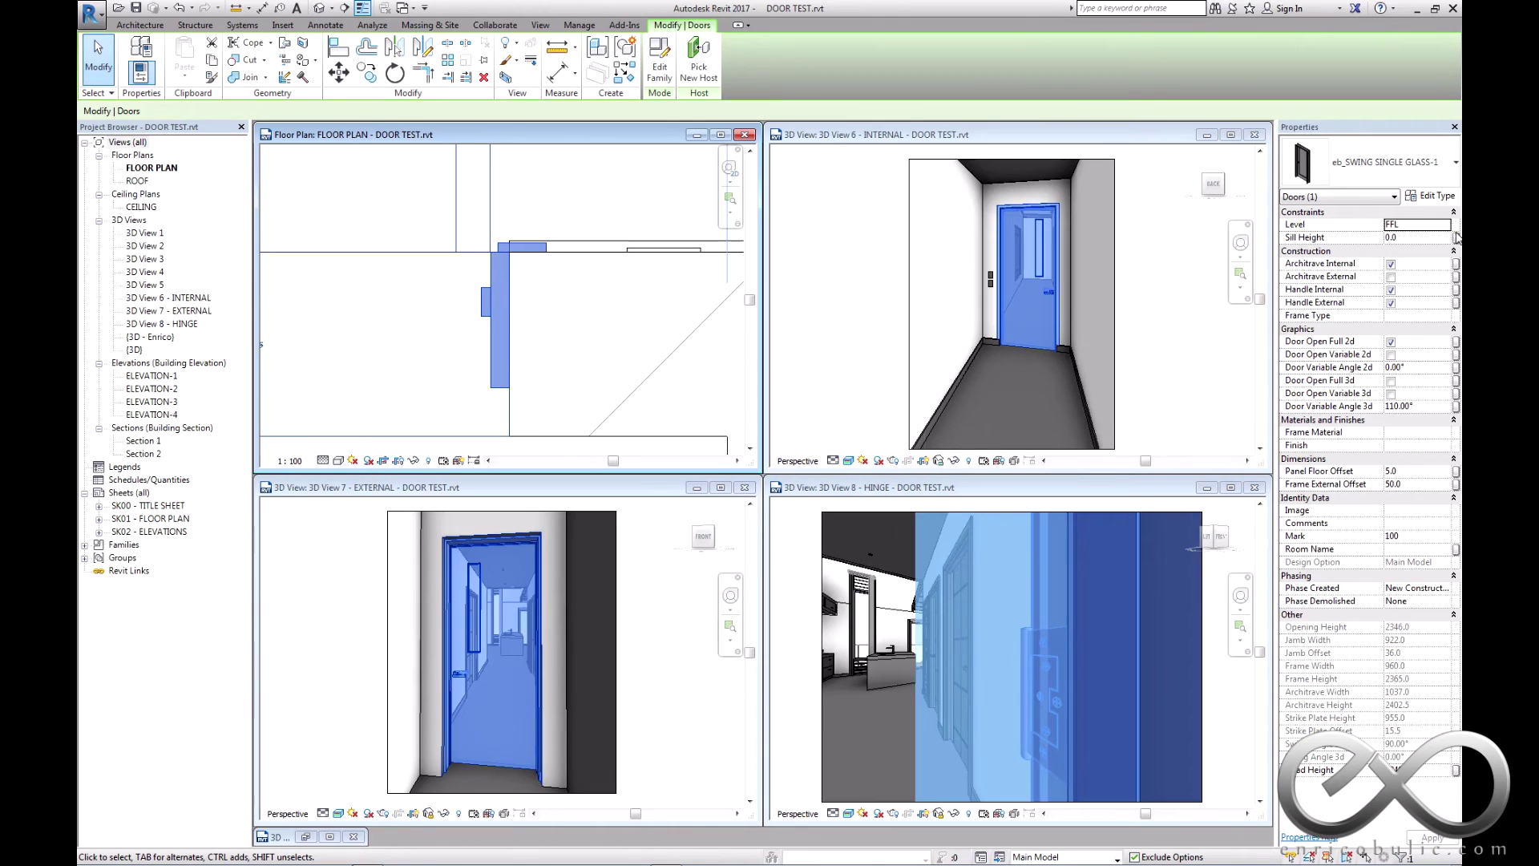
pyautogui.click(1417, 200)
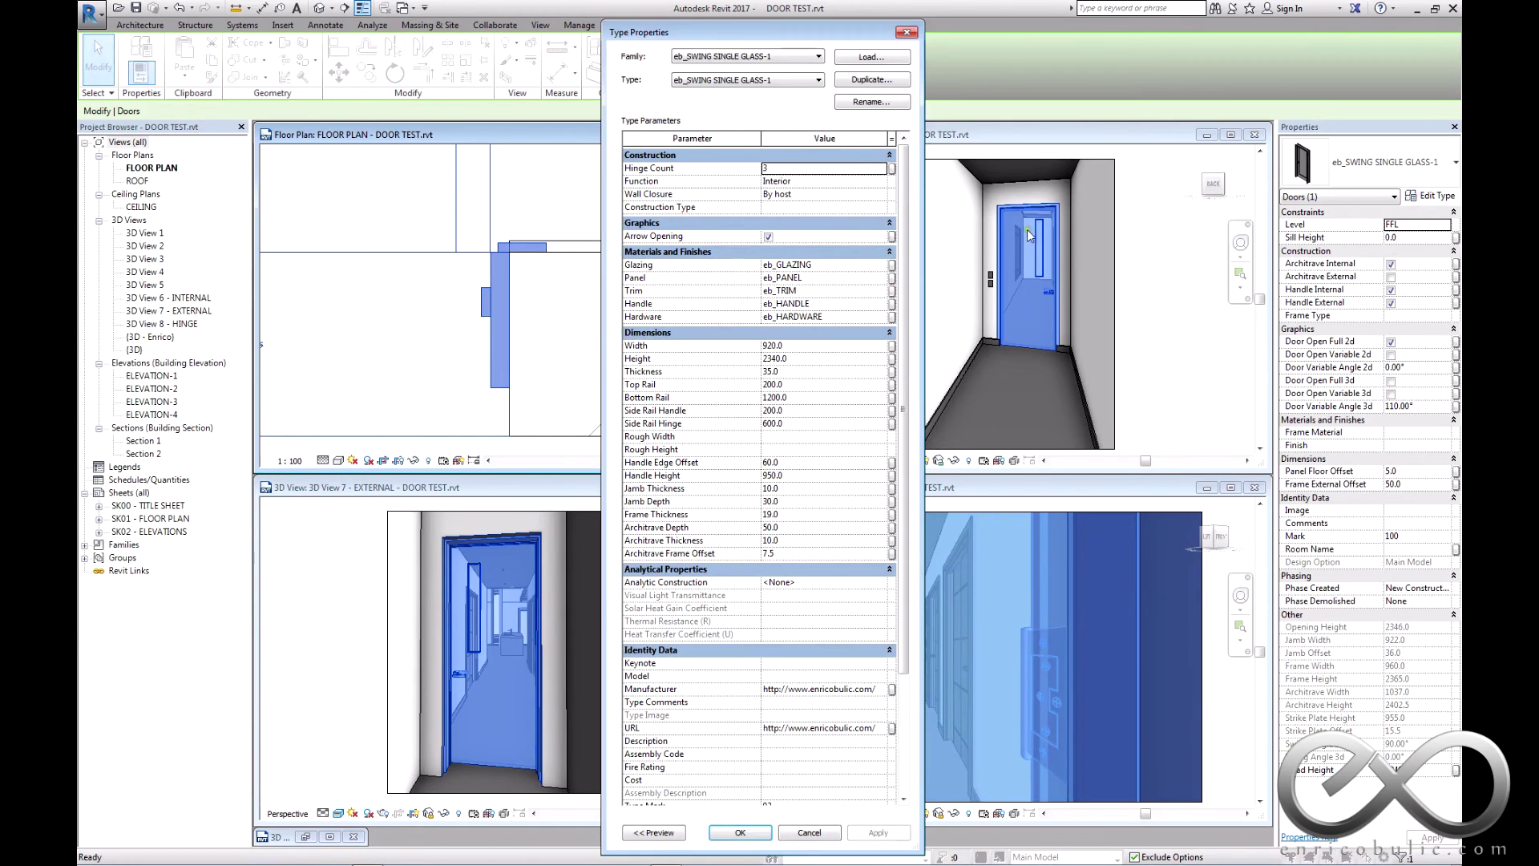
pyautogui.moveTo(730, 32); pyautogui.dragTo(880, 35)
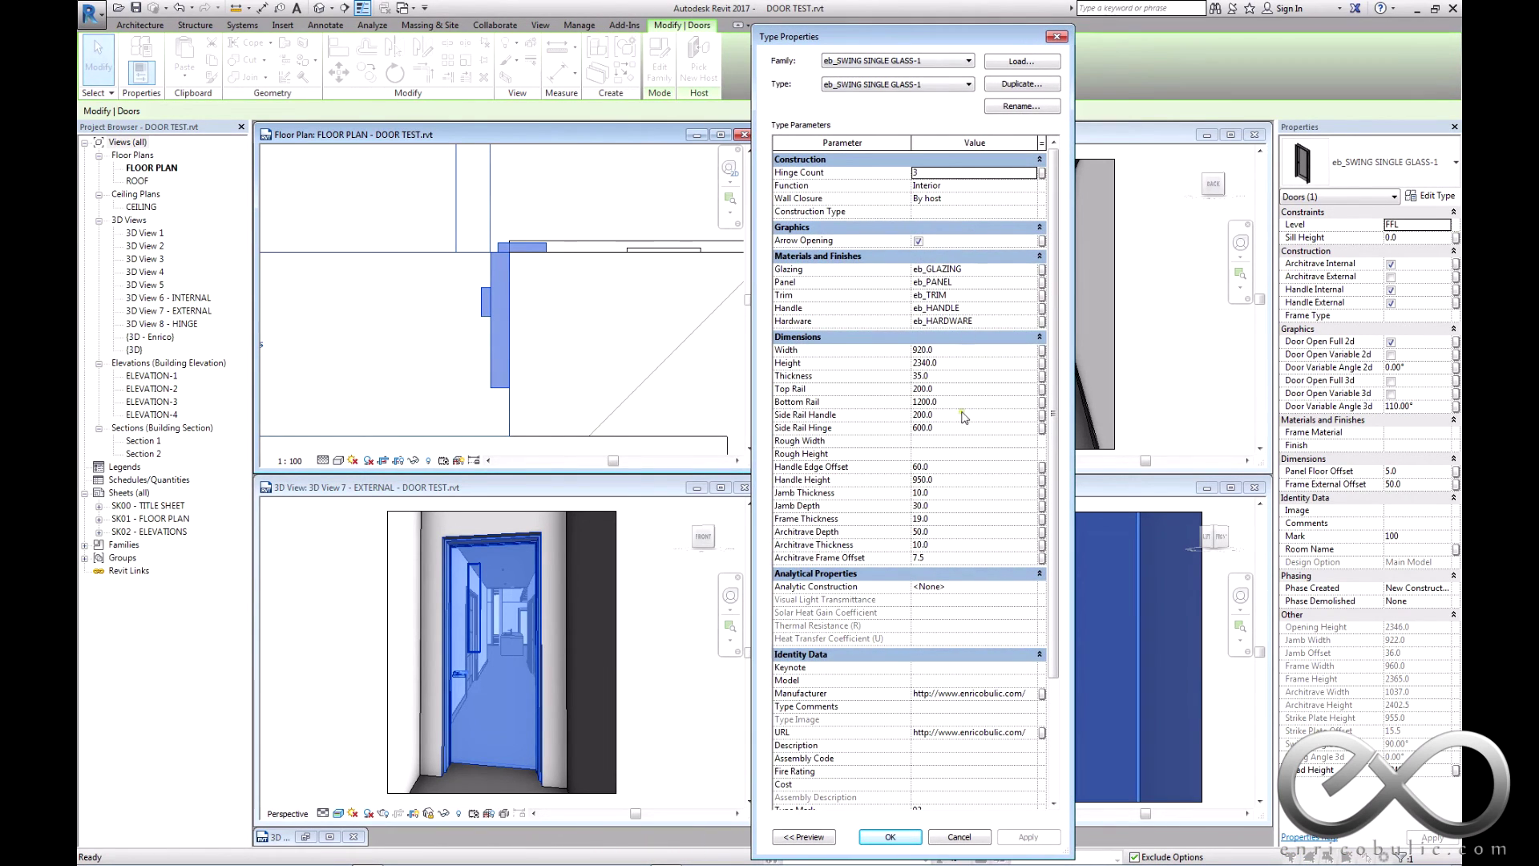
# - Try a Jamb Depth of 50, then restore it to 30
pyautogui.click(961, 506)
pyautogui.write('0')
pyautogui.press('Return')
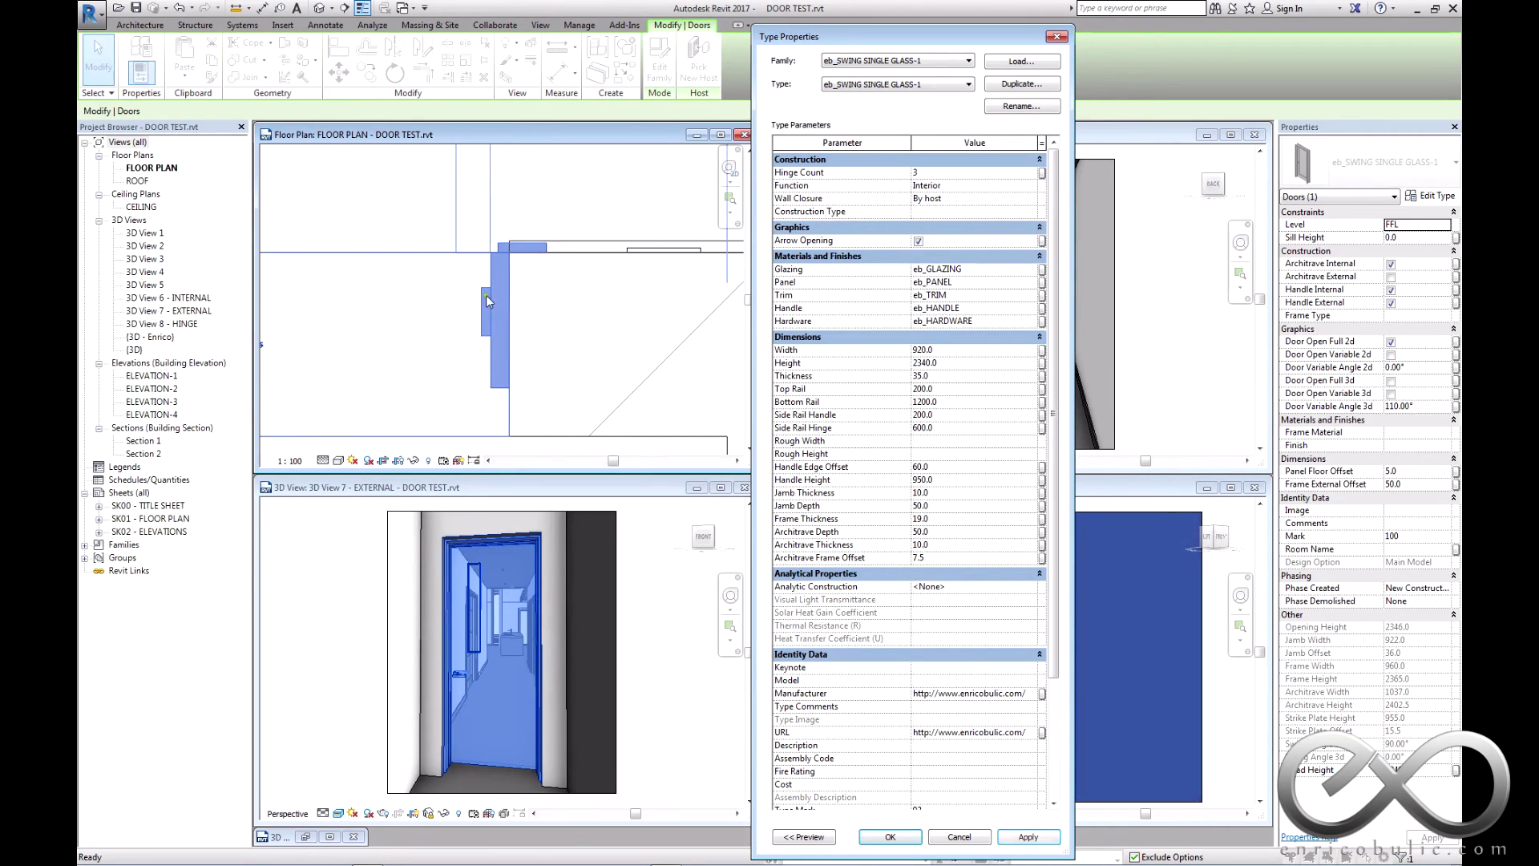
pyautogui.click(968, 509)
pyautogui.write('30')
pyautogui.press('Return')
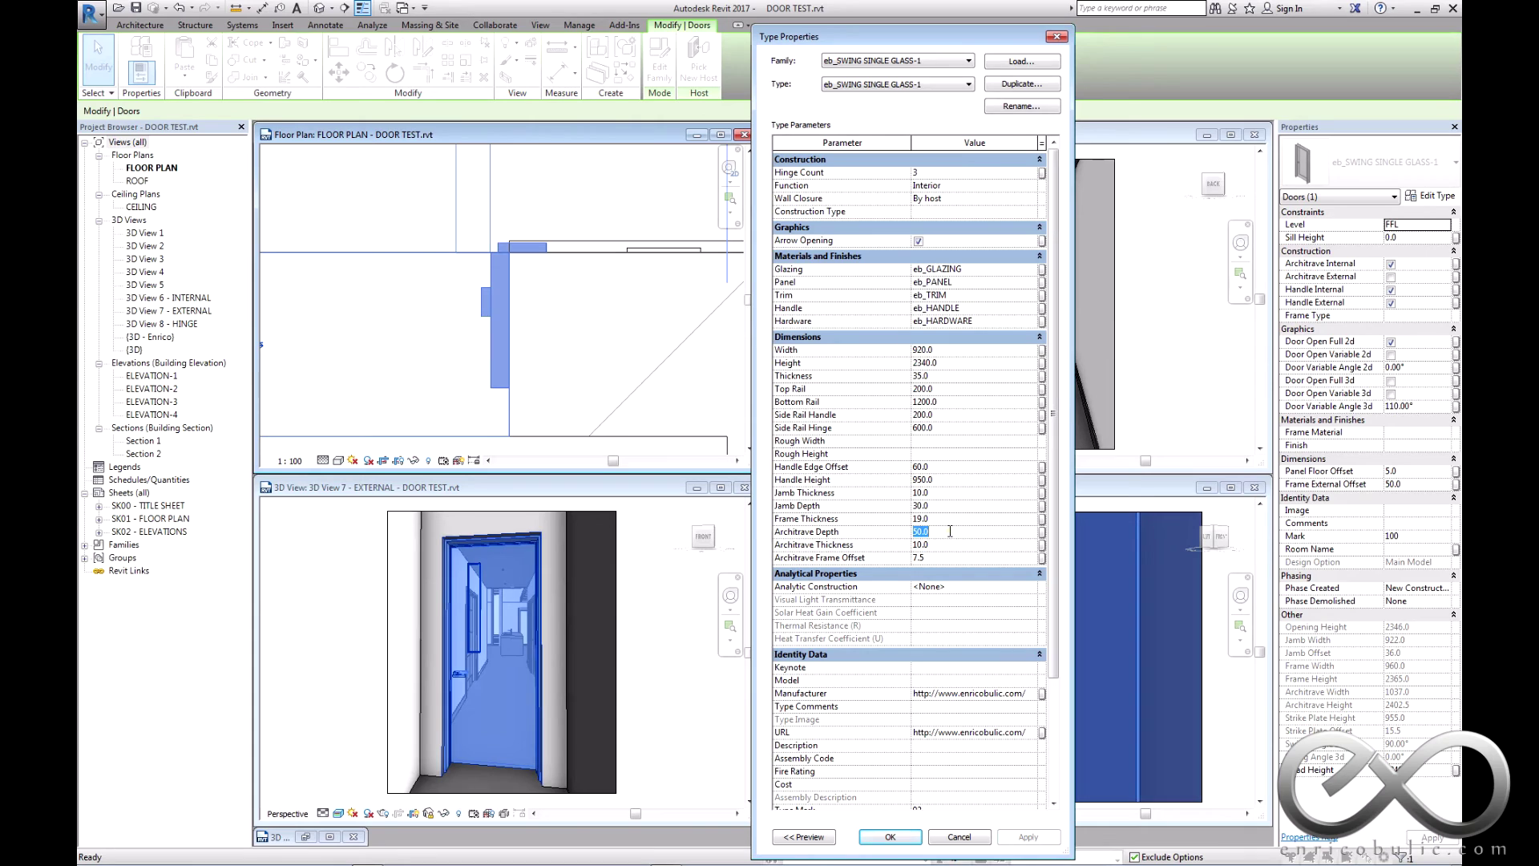
# - Preview Architrave Depth 80, Architrave Thickness 25 and Architrave Frame Offset 12
pyautogui.write('80')
pyautogui.click(1028, 836)
pyautogui.write('25')
pyautogui.click(1028, 836)
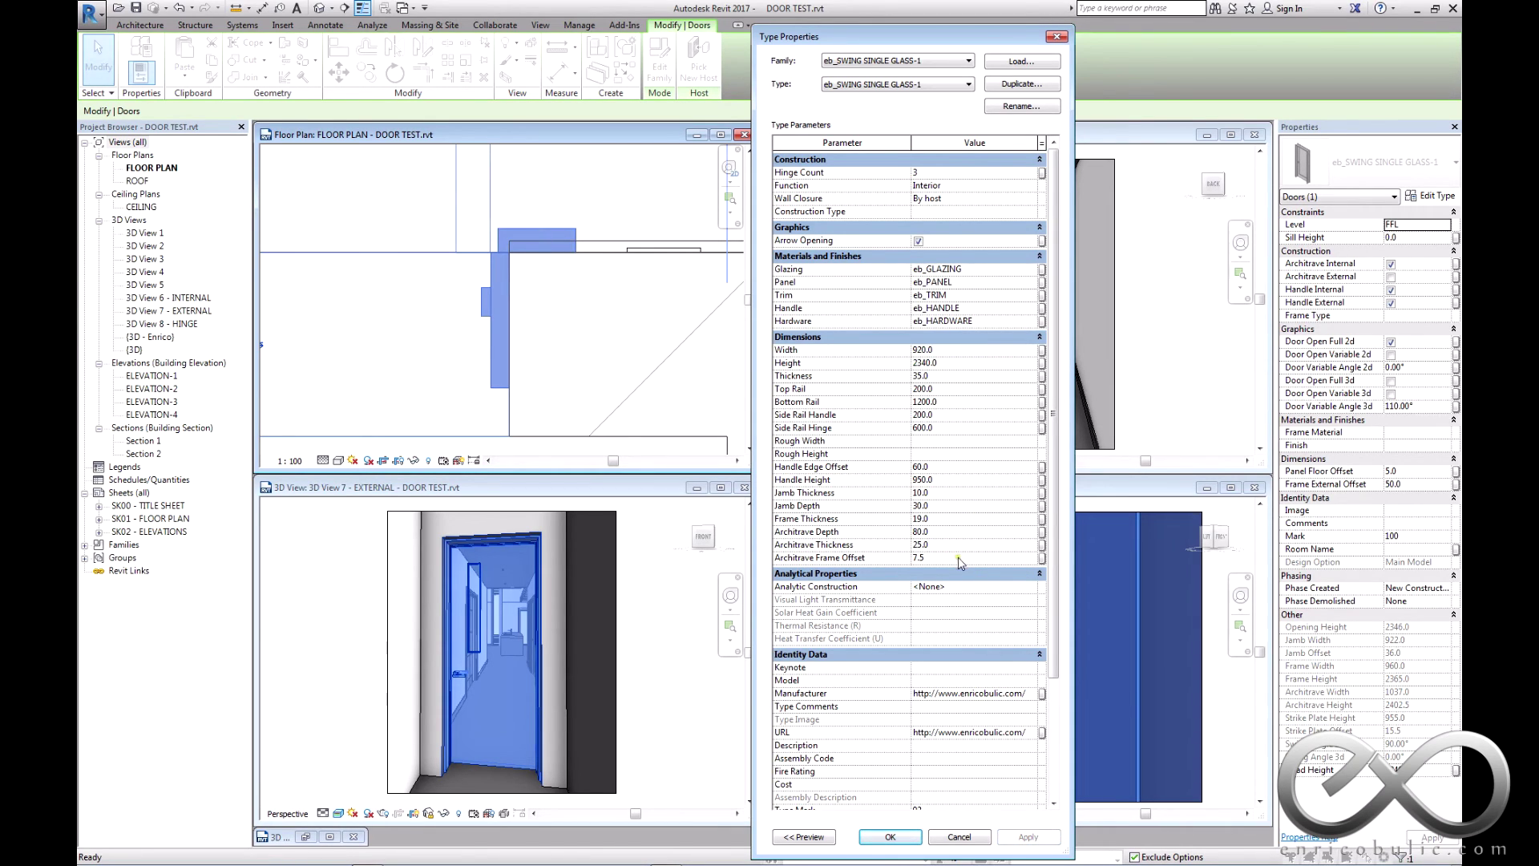
pyautogui.write('12')
pyautogui.click(1028, 836)
# - Try an Architrave Frame Offset of 20, then settle on 5
pyautogui.click(934, 557)
pyautogui.write('20')
pyautogui.click(1039, 837)
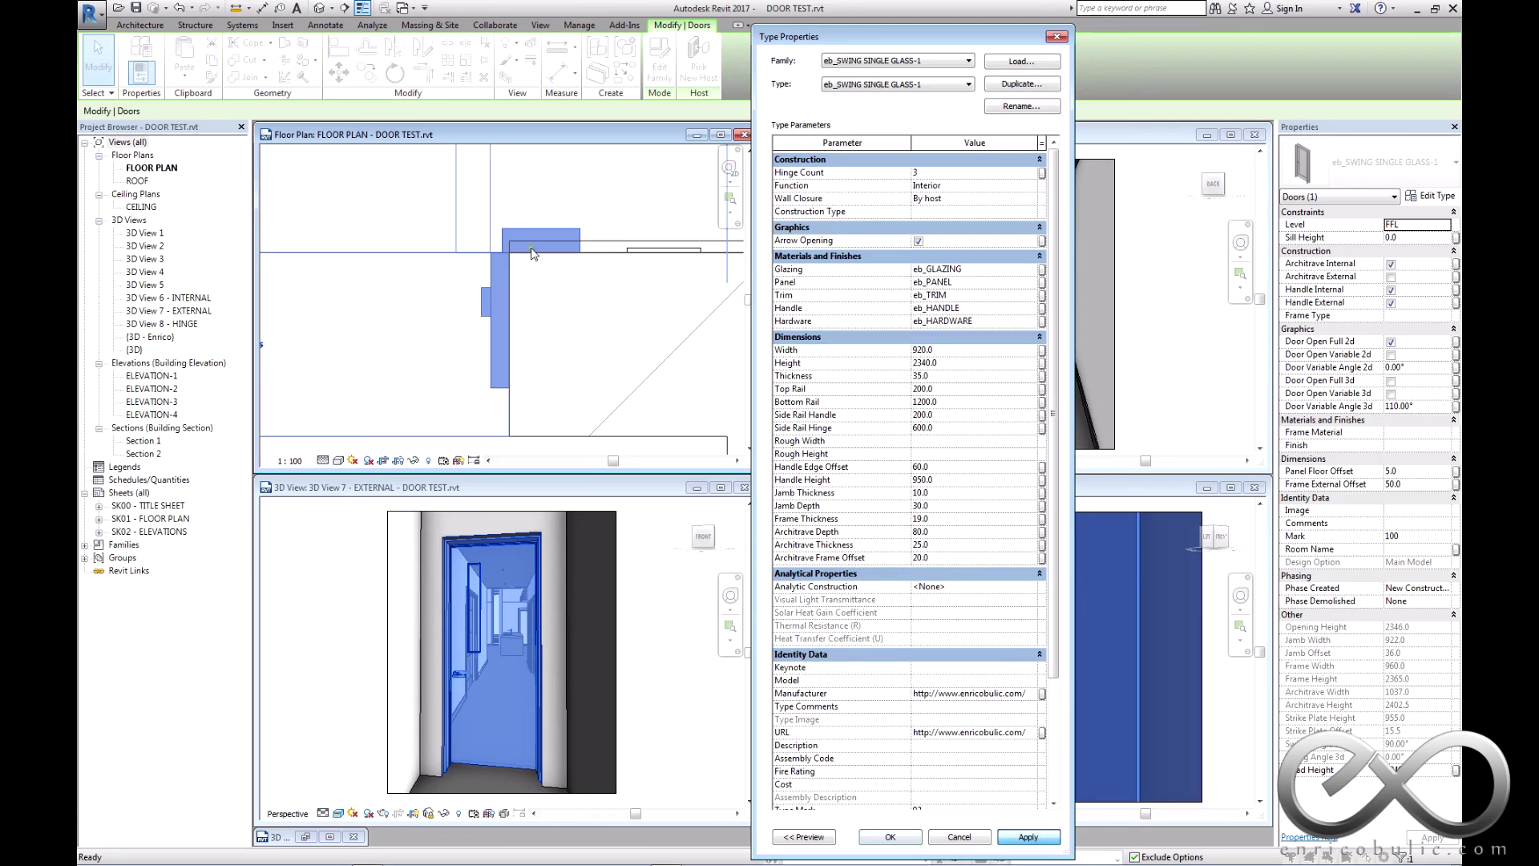
pyautogui.click(943, 558)
pyautogui.write('5')
pyautogui.click(1006, 838)
# - Test Architrave Thickness 10 and Frame Thickness 25, returning frame thickness to 19
pyautogui.click(944, 545)
pyautogui.write('10')
pyautogui.click(948, 534)
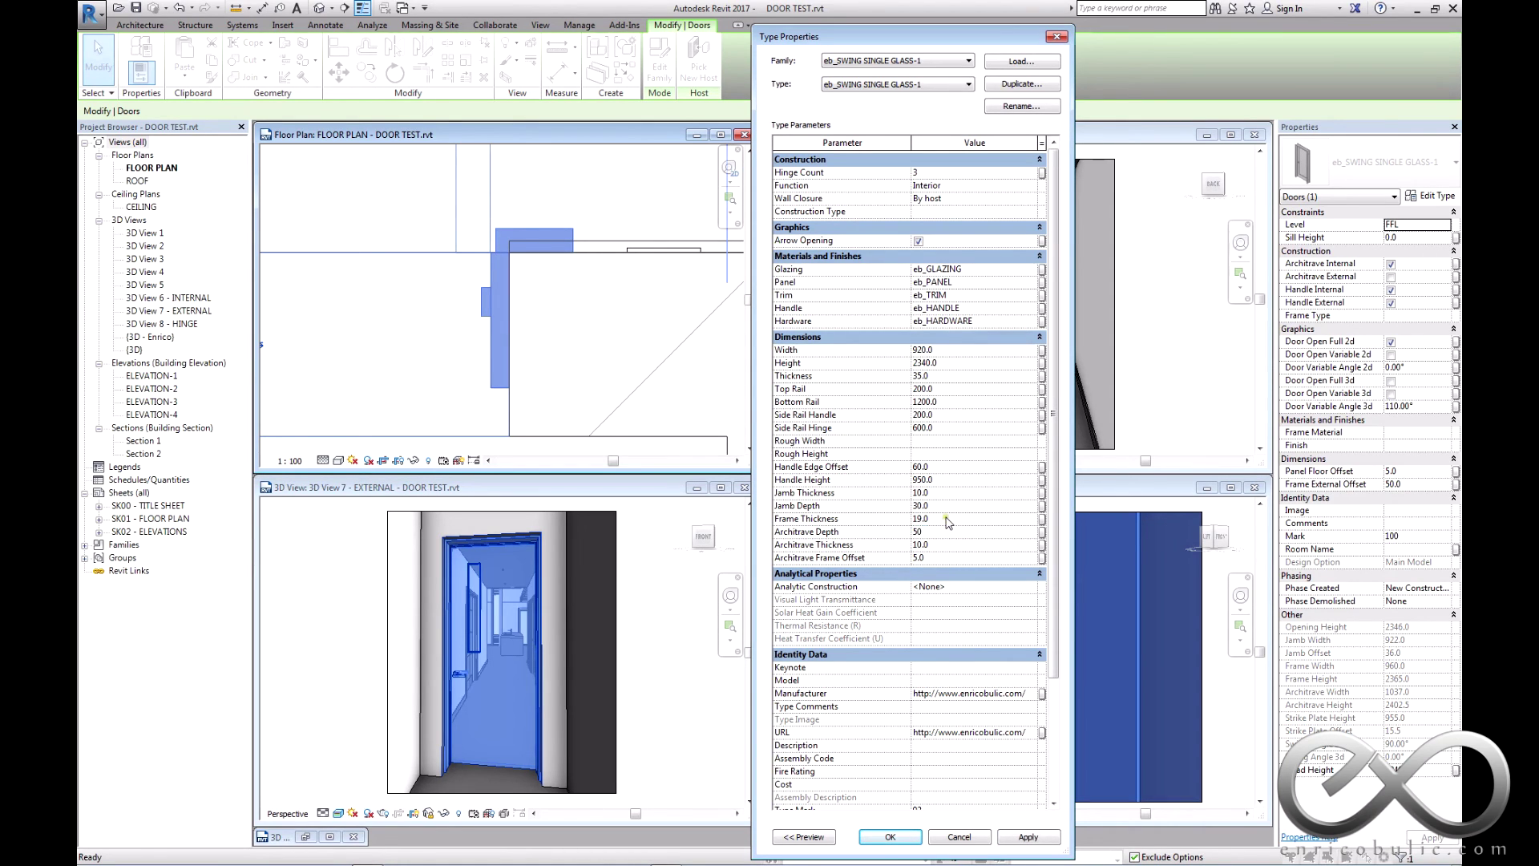
pyautogui.click(1020, 838)
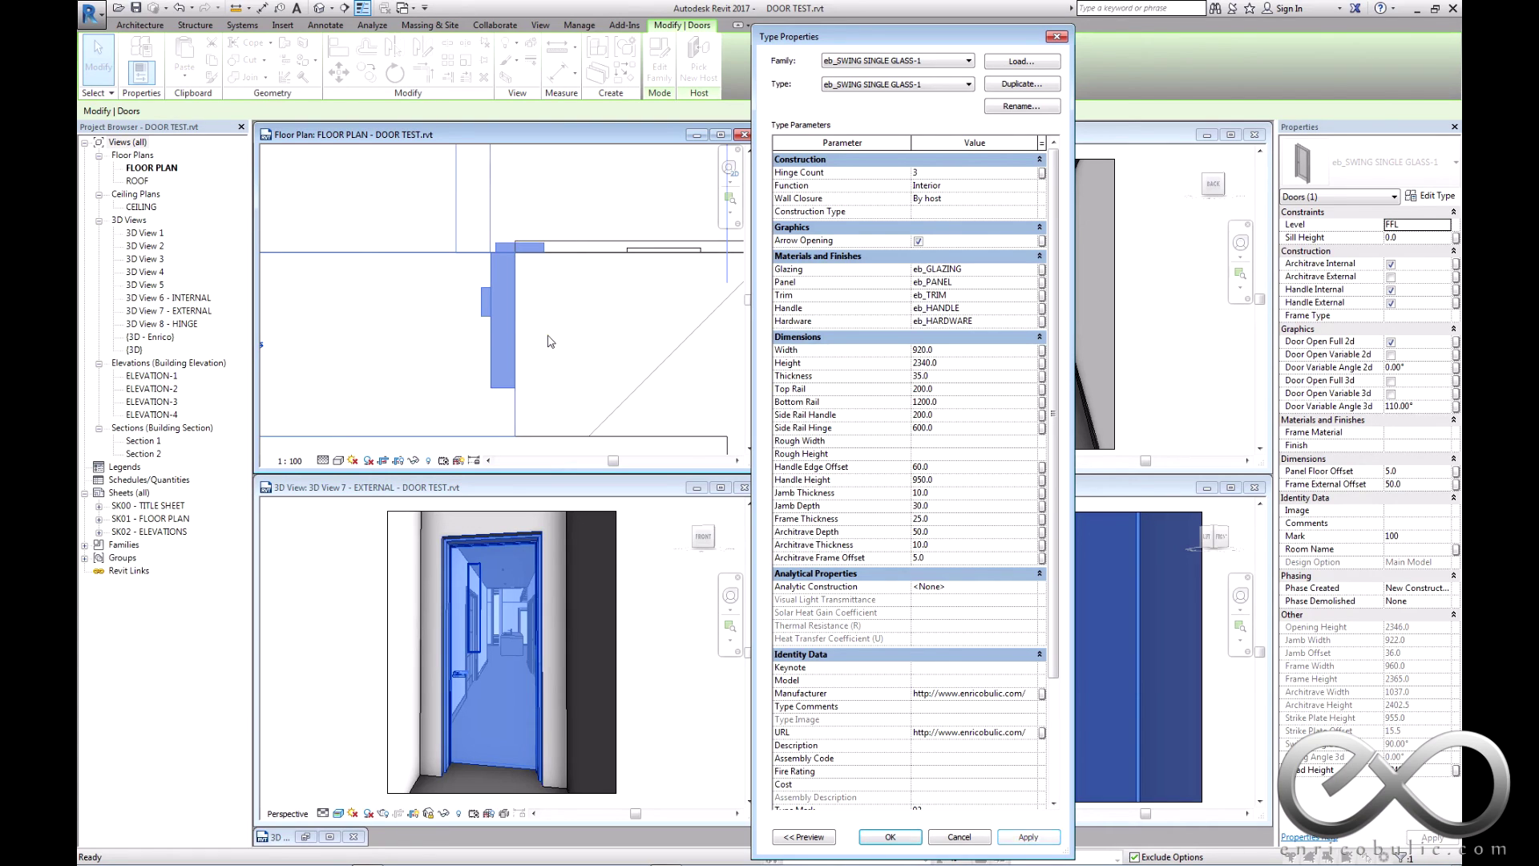
pyautogui.write('9')
pyautogui.click(1012, 838)
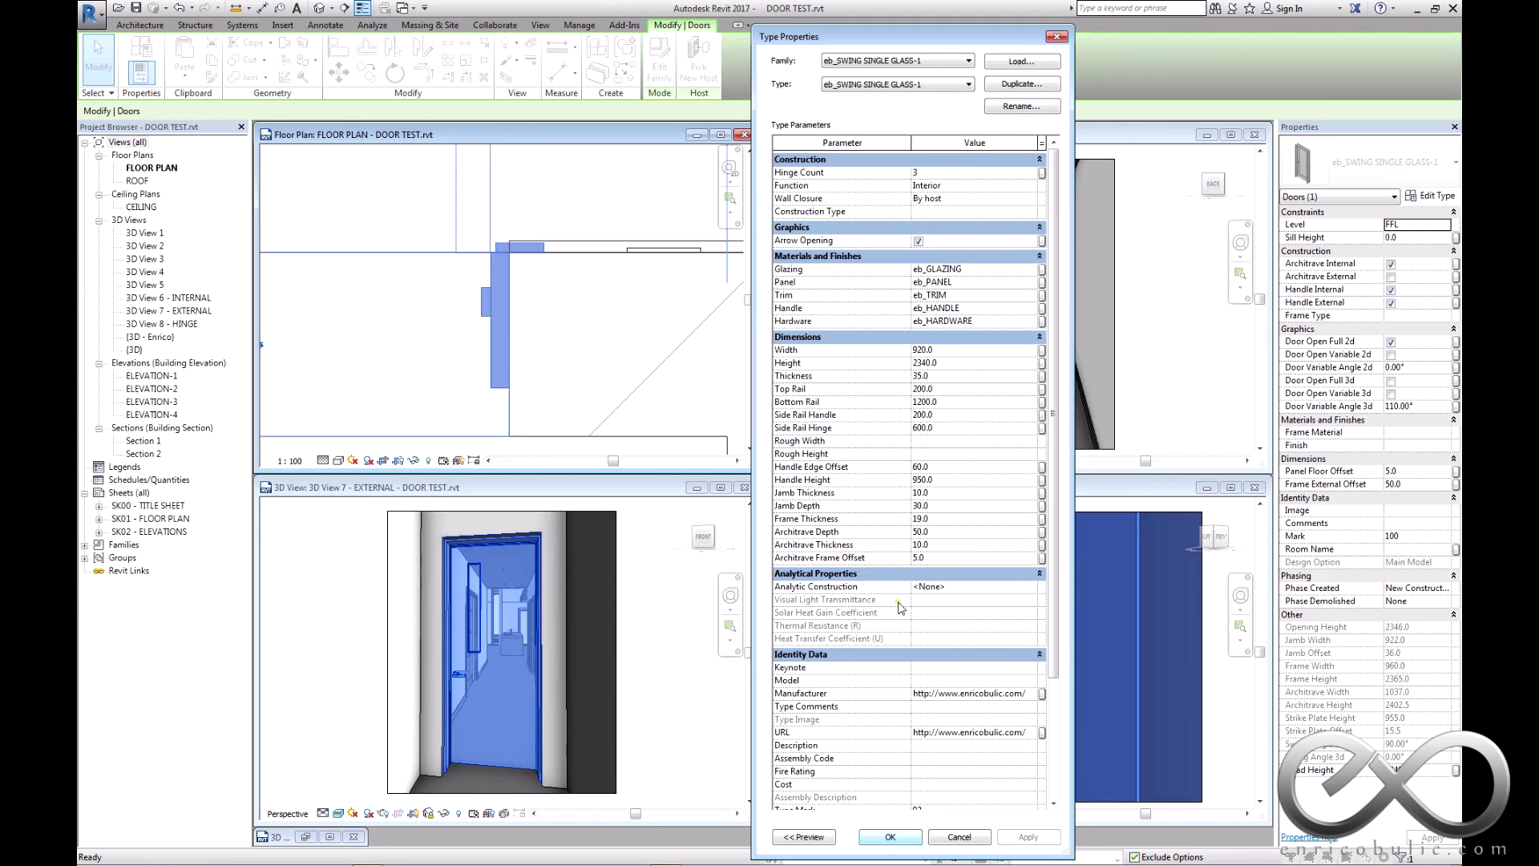
# - Preview a door Thickness of 50, then set it to 40
pyautogui.write('50')
pyautogui.press('Return')
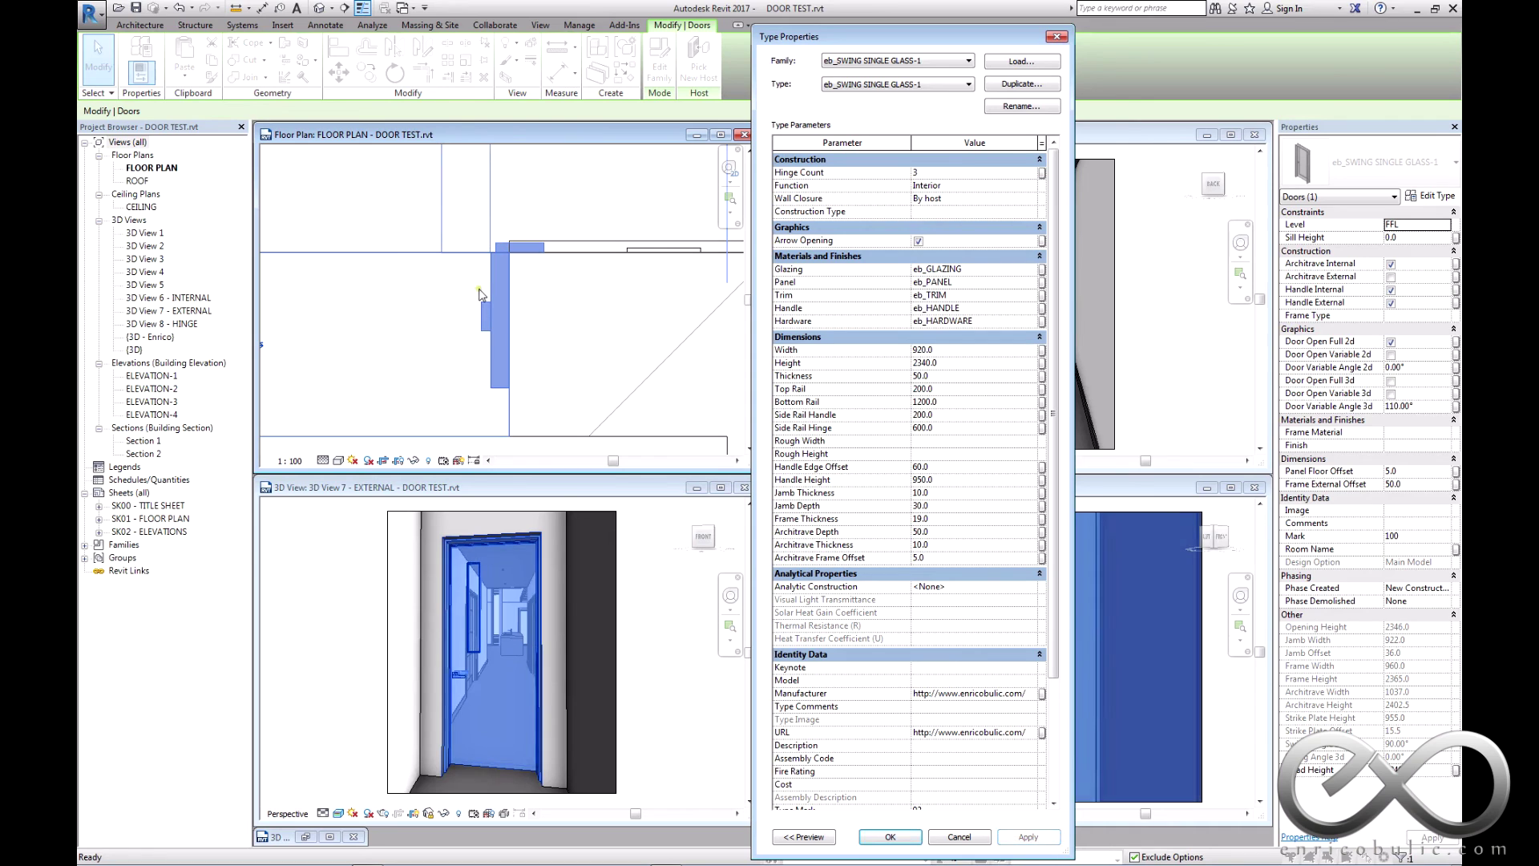
pyautogui.doubleClick(922, 376)
pyautogui.write('40')
pyautogui.press('Return')
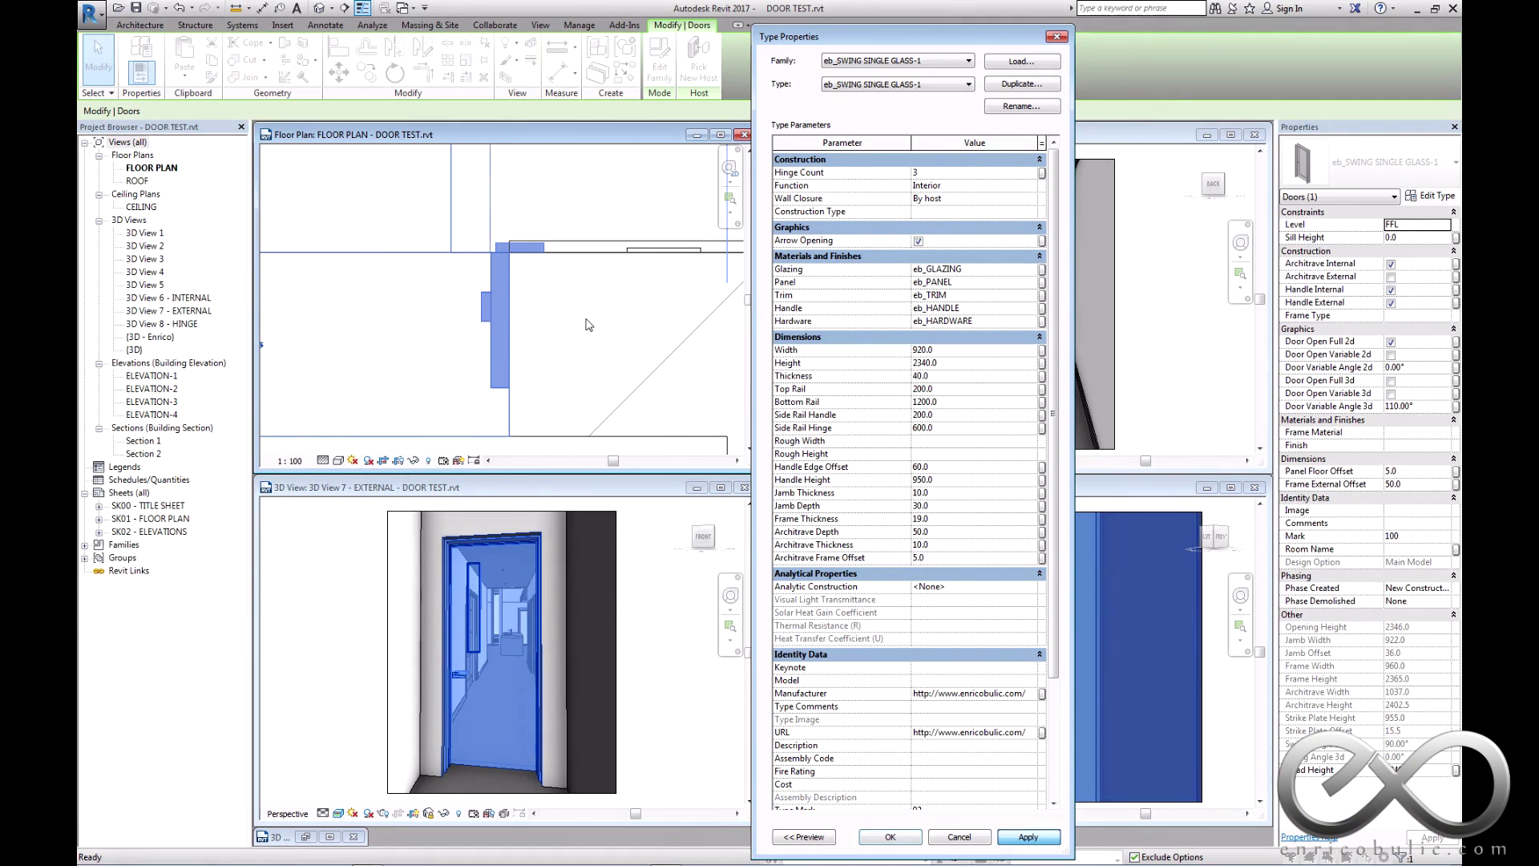
pyautogui.press('Return')
pyautogui.scroll(-3, 619, 372)
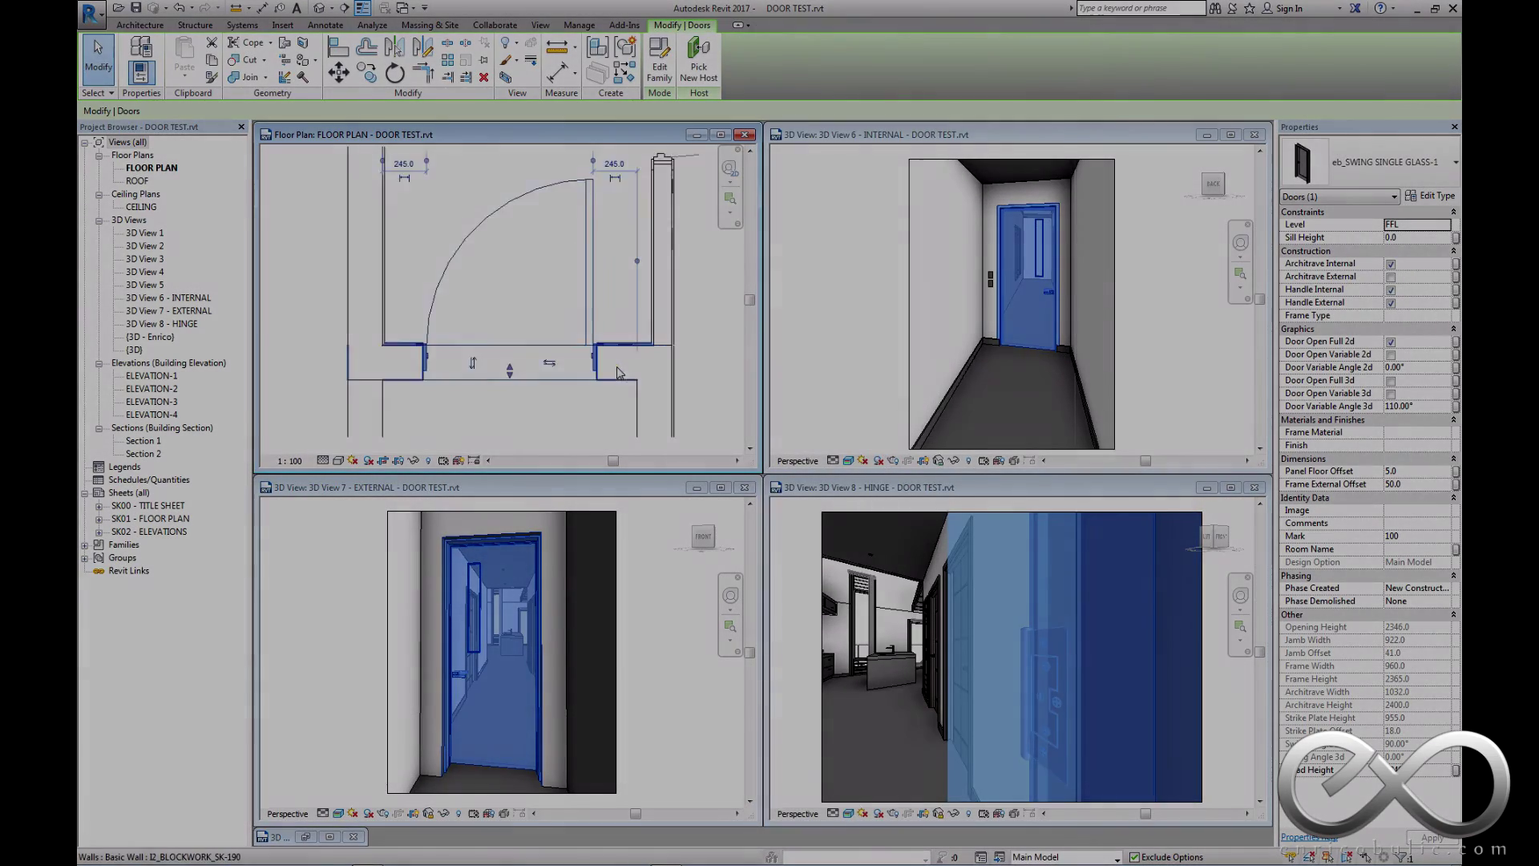
pyautogui.press('Escape')
pyautogui.scroll(2, 611, 319)
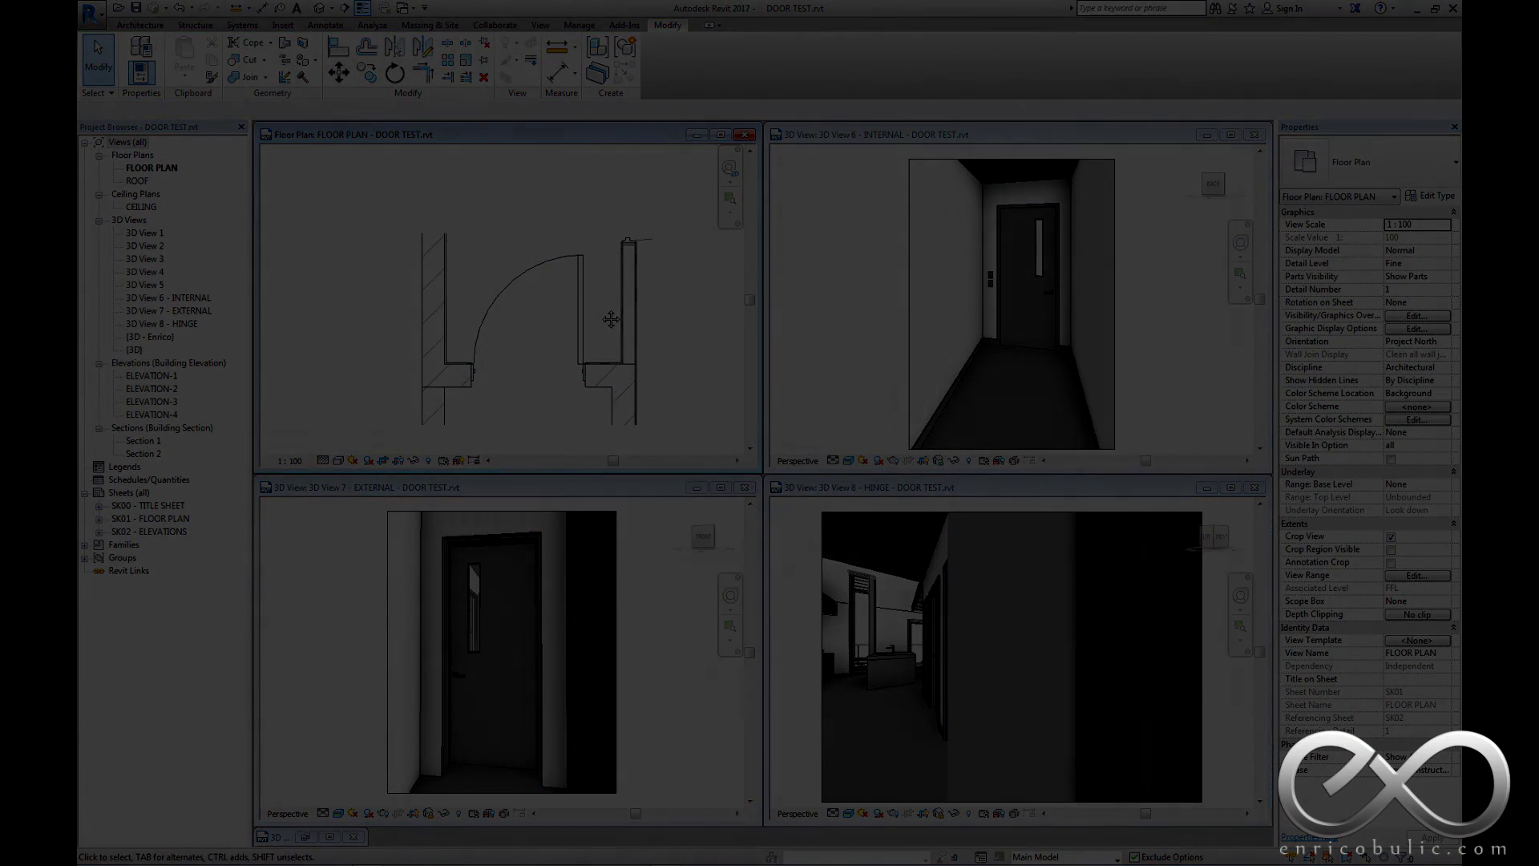